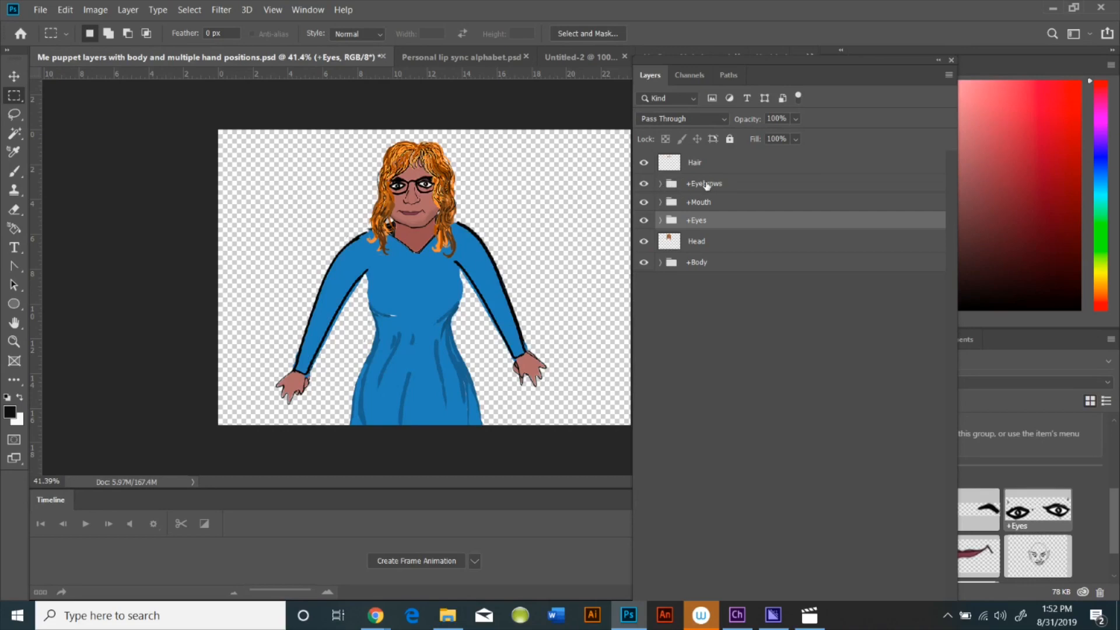
Expand the Eyebrows and Mouth groups in the puppet file to review their layers
{"action": "left_click", "coordinate": [661, 185]}
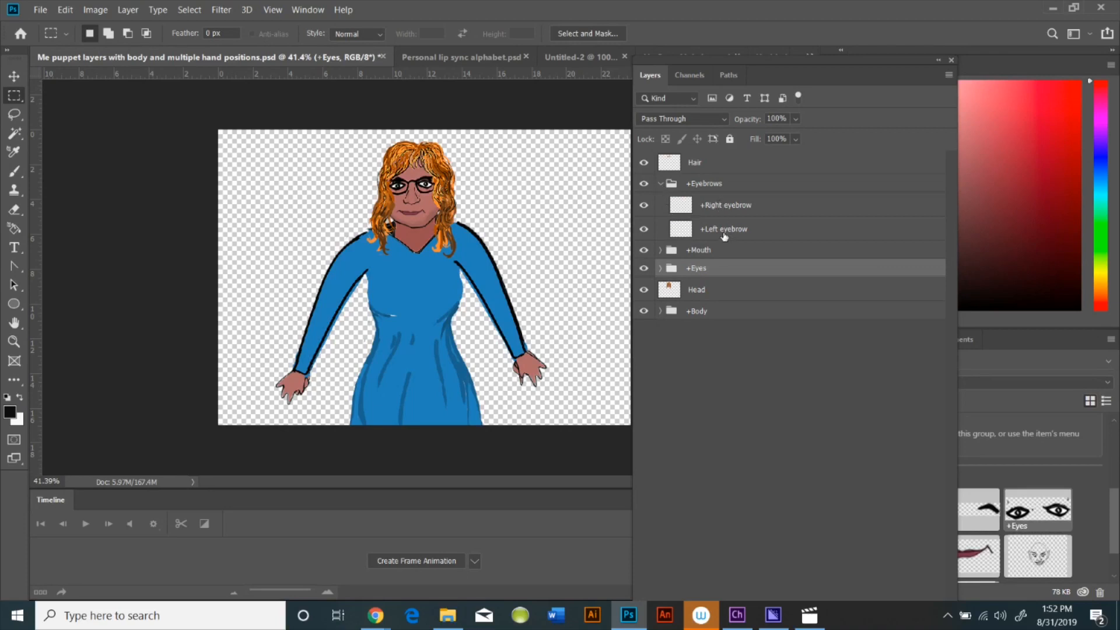
{"action": "left_click", "coordinate": [661, 184]}
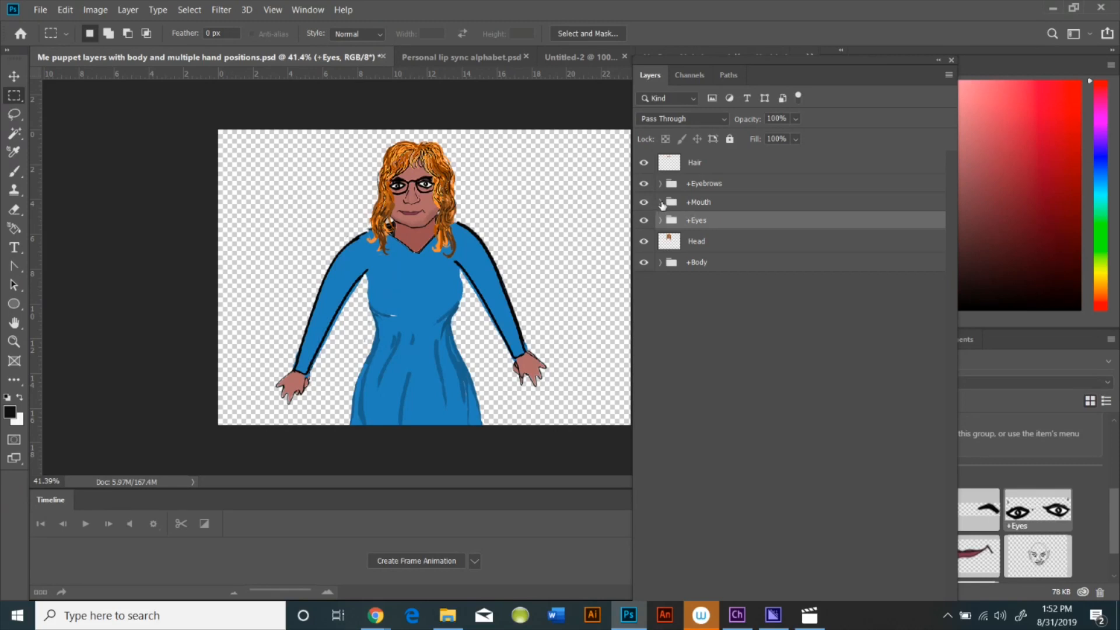
{"action": "left_click", "coordinate": [661, 202]}
{"action": "scroll", "coordinate": [755, 318], "scroll_direction": "down", "scroll_amount": 2}
{"action": "scroll", "coordinate": [753, 580], "scroll_direction": "up", "scroll_amount": 2}
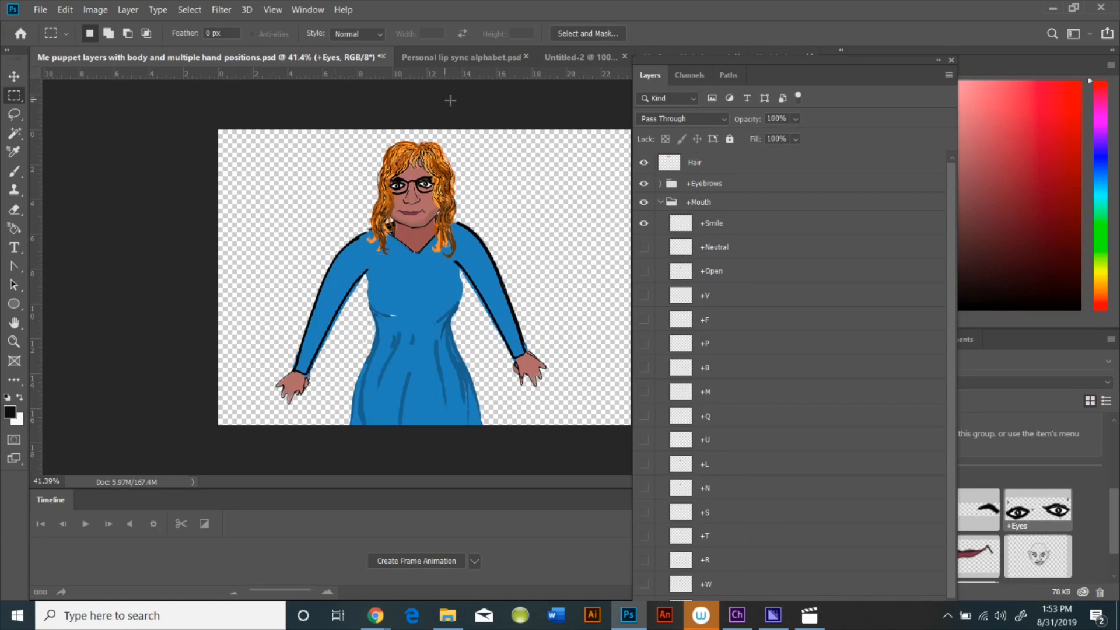
Review the Lip Sync Alphabet reference and the Mouth group layers in the Personal lip sync alphabet document
{"action": "left_click_drag", "start_coordinate": [754, 60], "coordinate": [822, 79]}
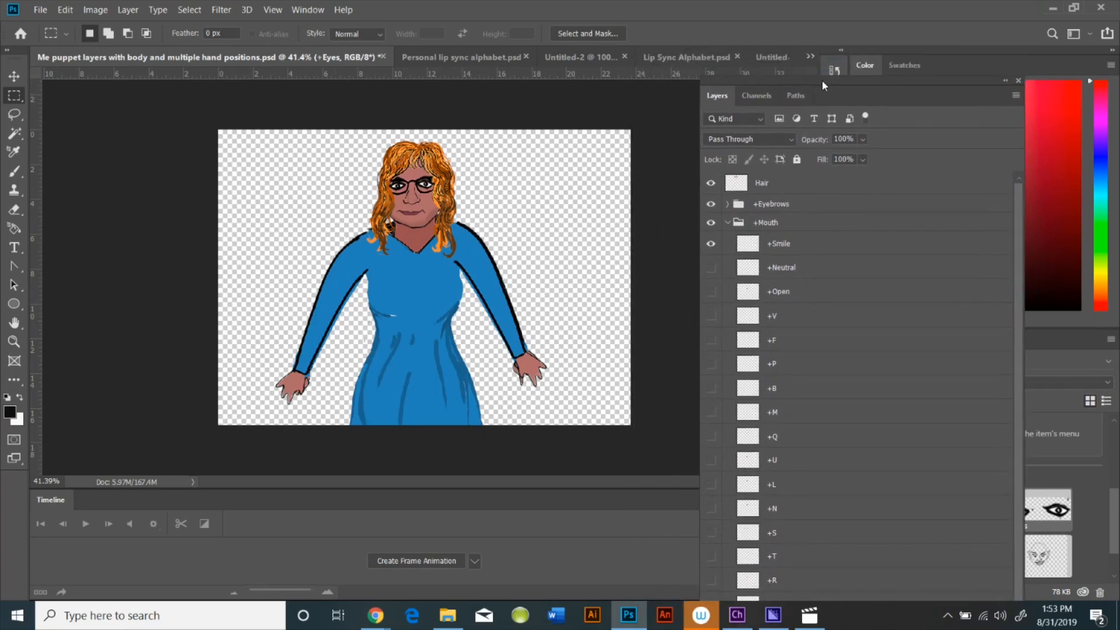
{"action": "left_click", "coordinate": [698, 61]}
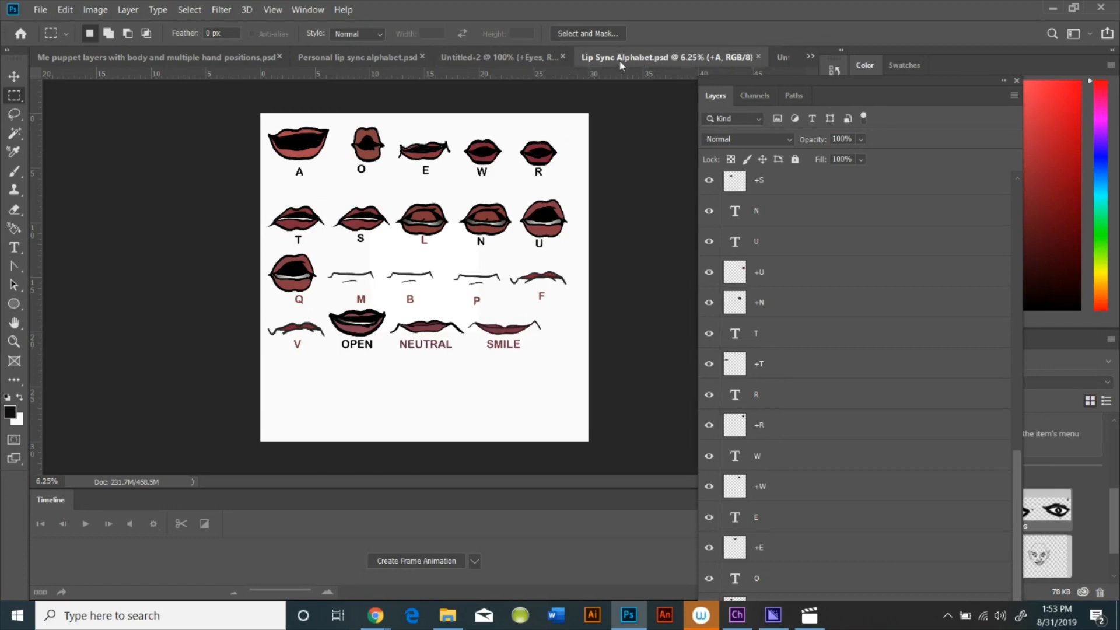
{"action": "left_click", "coordinate": [397, 57]}
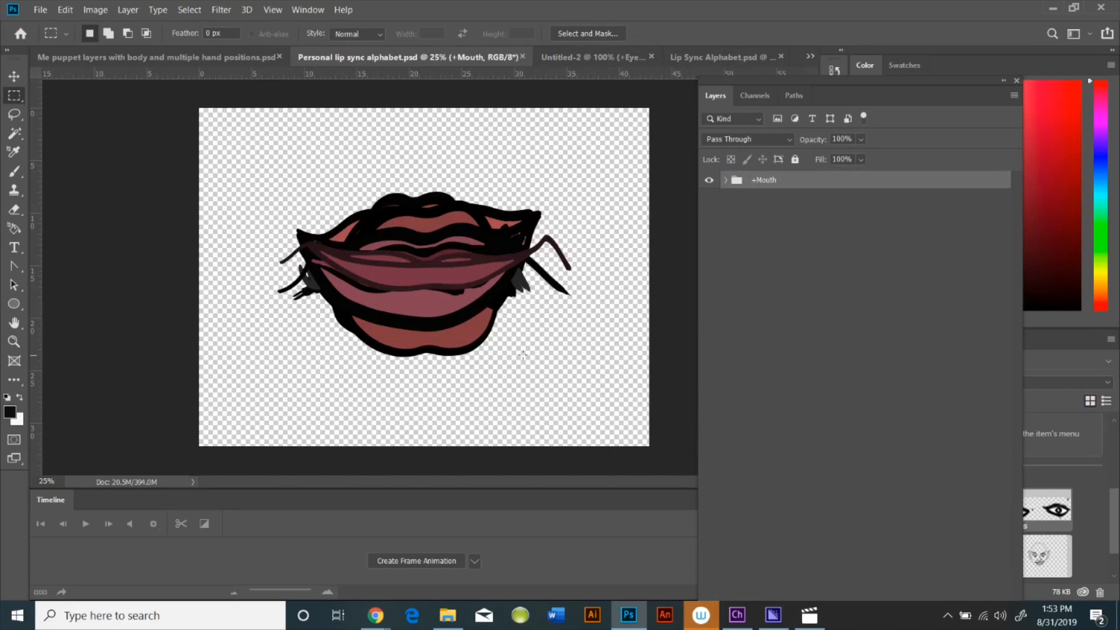
{"action": "left_click", "coordinate": [726, 180]}
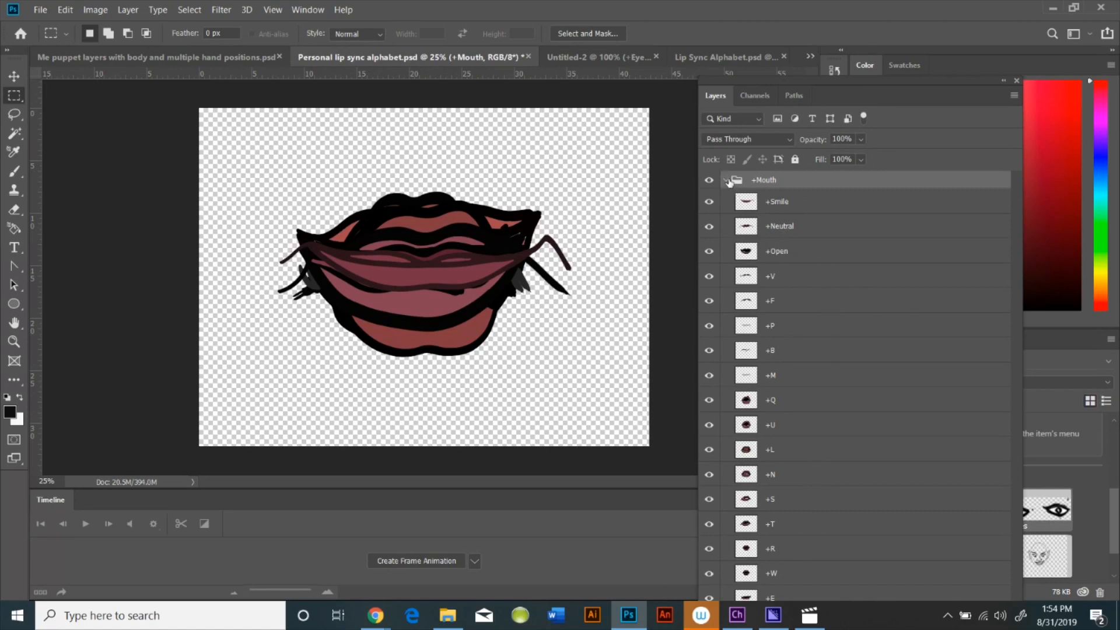
{"action": "left_click", "coordinate": [728, 181]}
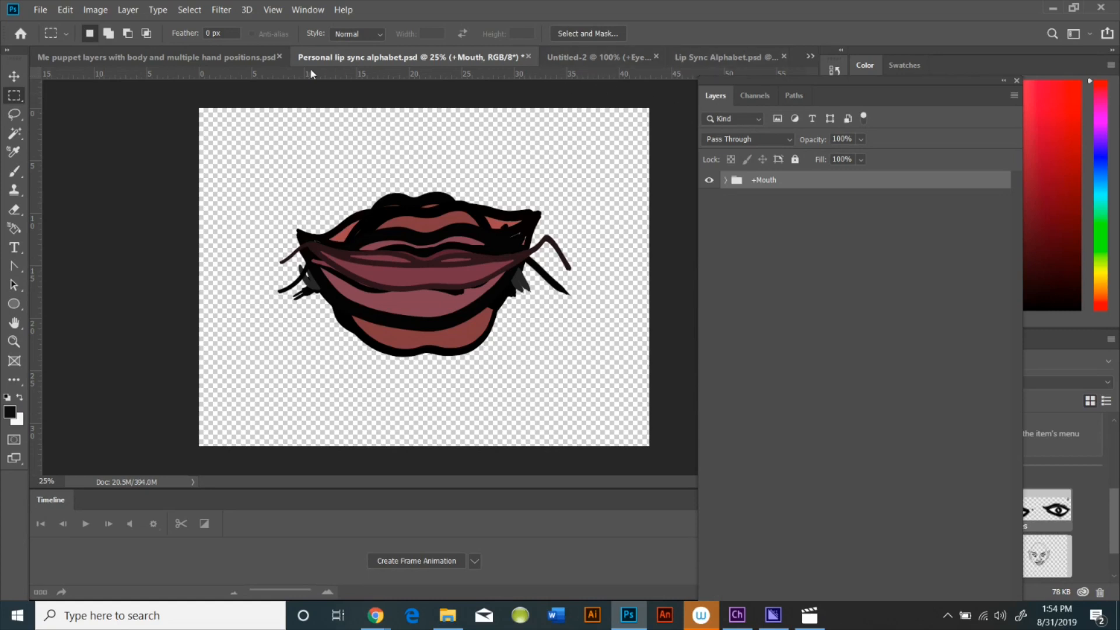
Return to the puppet file and expand the Body group with its Right arm and Left arm subgroups
{"action": "left_click", "coordinate": [256, 58]}
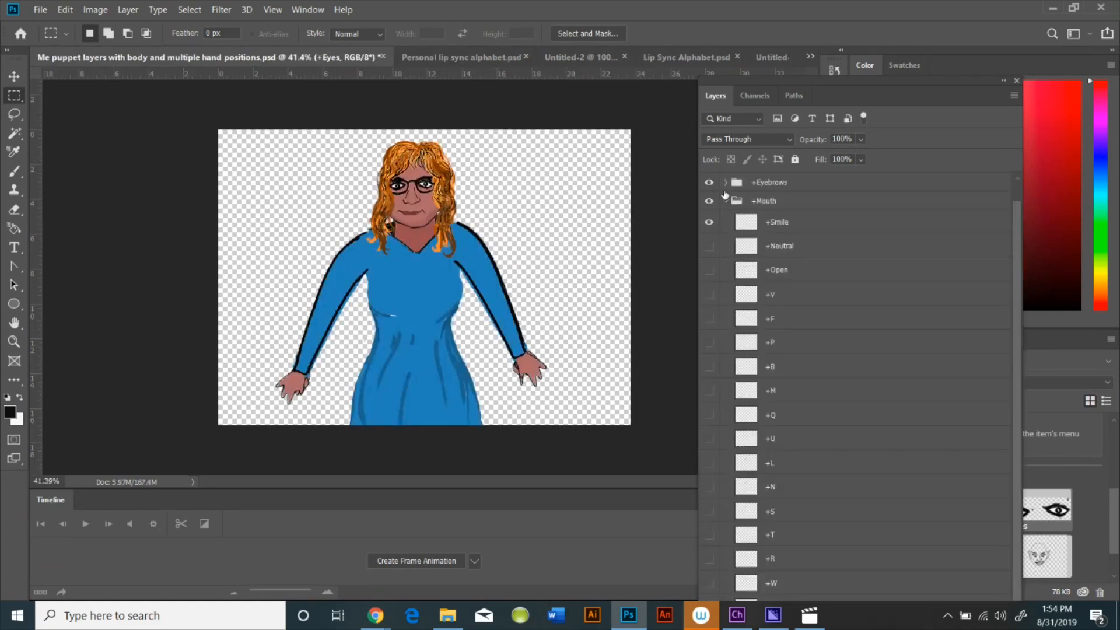
{"action": "left_click", "coordinate": [727, 201]}
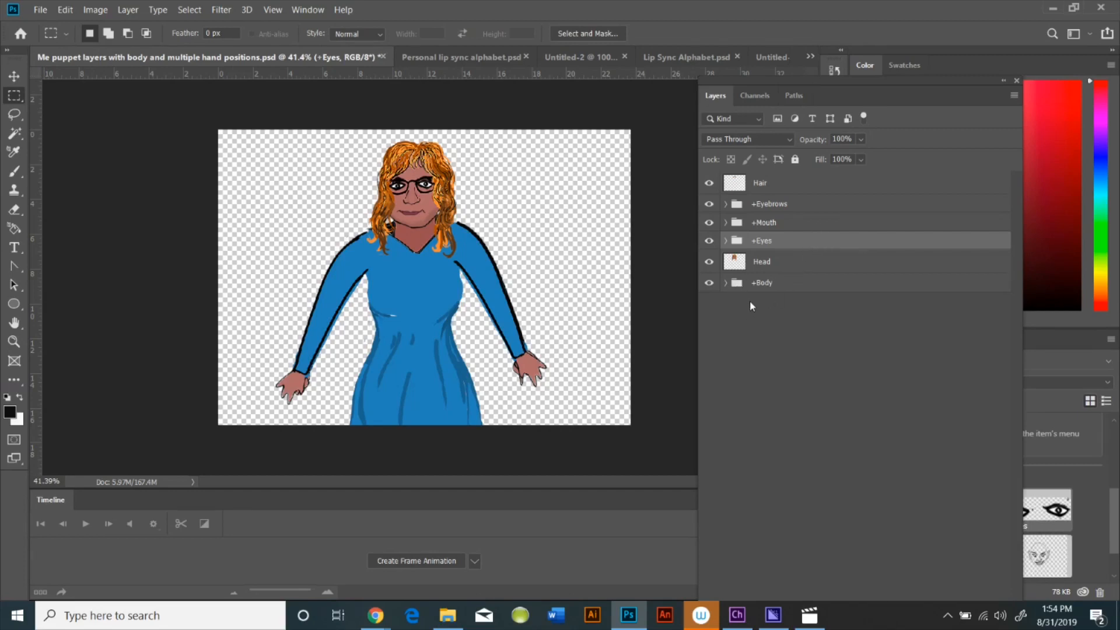
{"action": "left_click", "coordinate": [726, 283]}
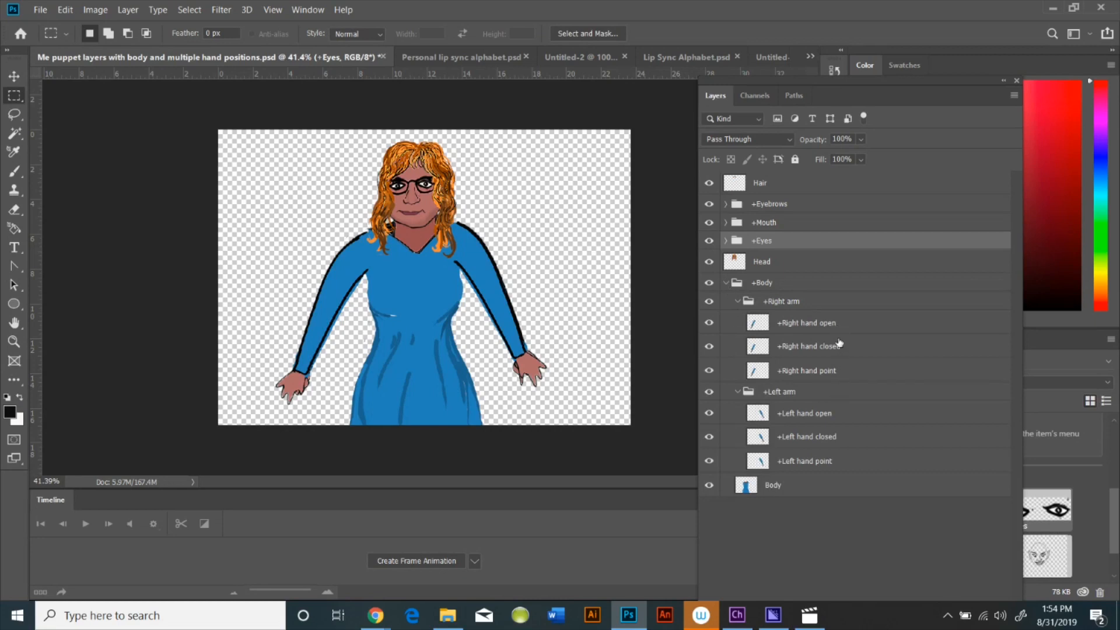
{"action": "left_click", "coordinate": [738, 302]}
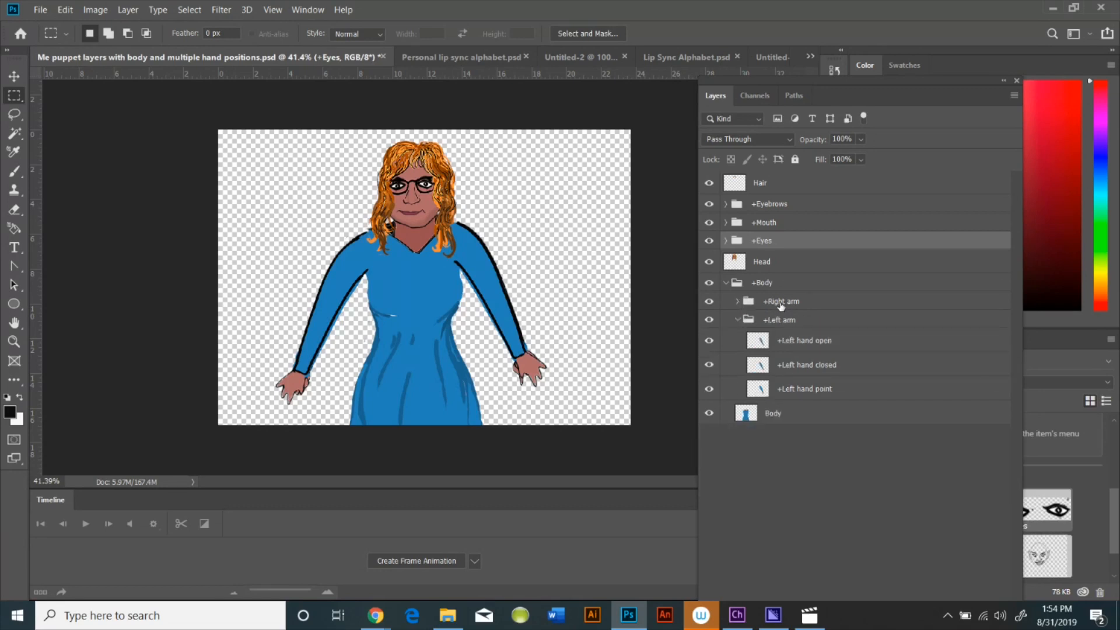
{"action": "left_click", "coordinate": [745, 321]}
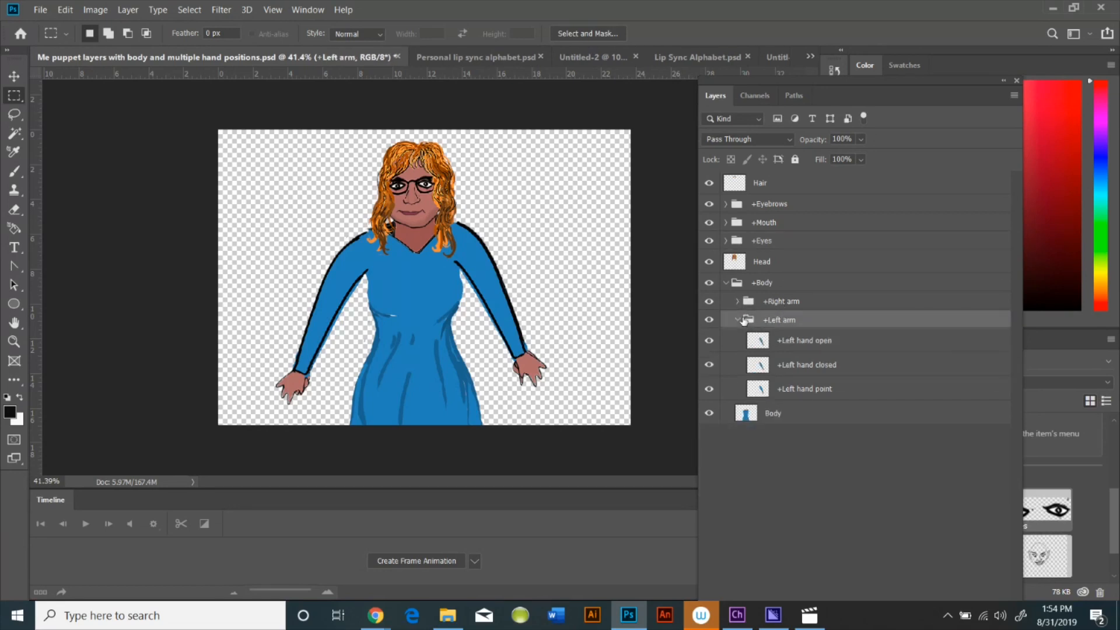
{"action": "left_click", "coordinate": [739, 320]}
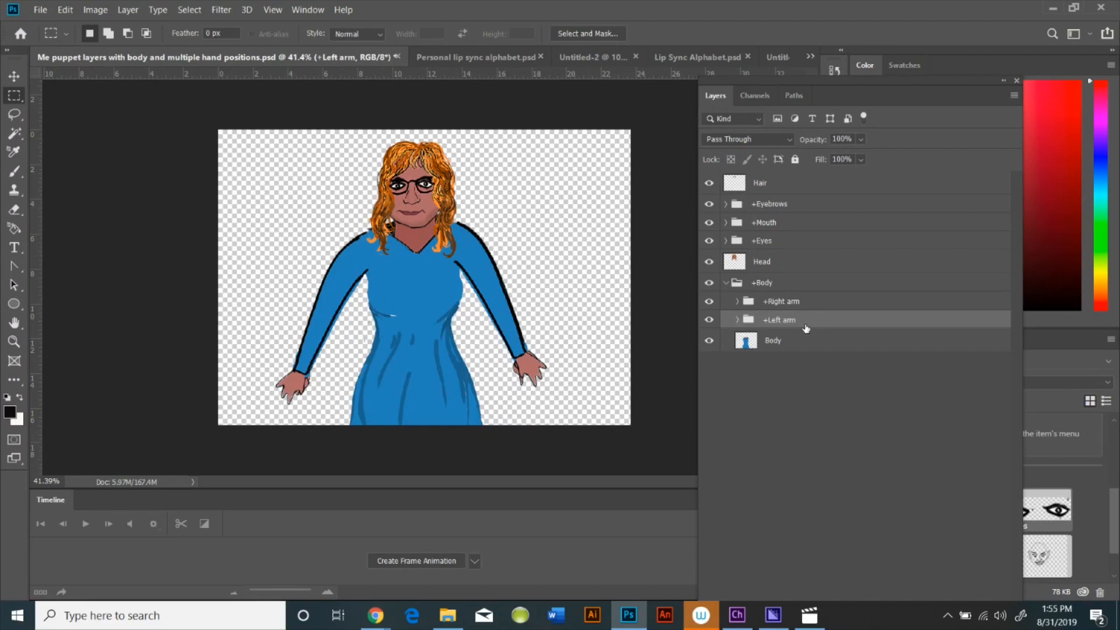
{"action": "left_click", "coordinate": [739, 302]}
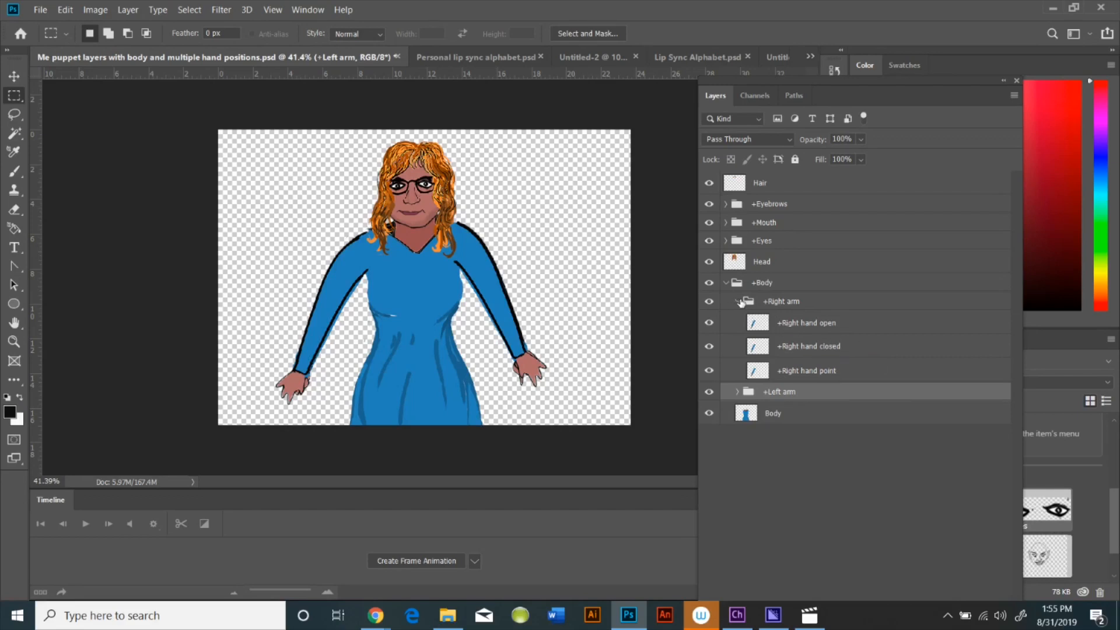
{"action": "left_click", "coordinate": [734, 302]}
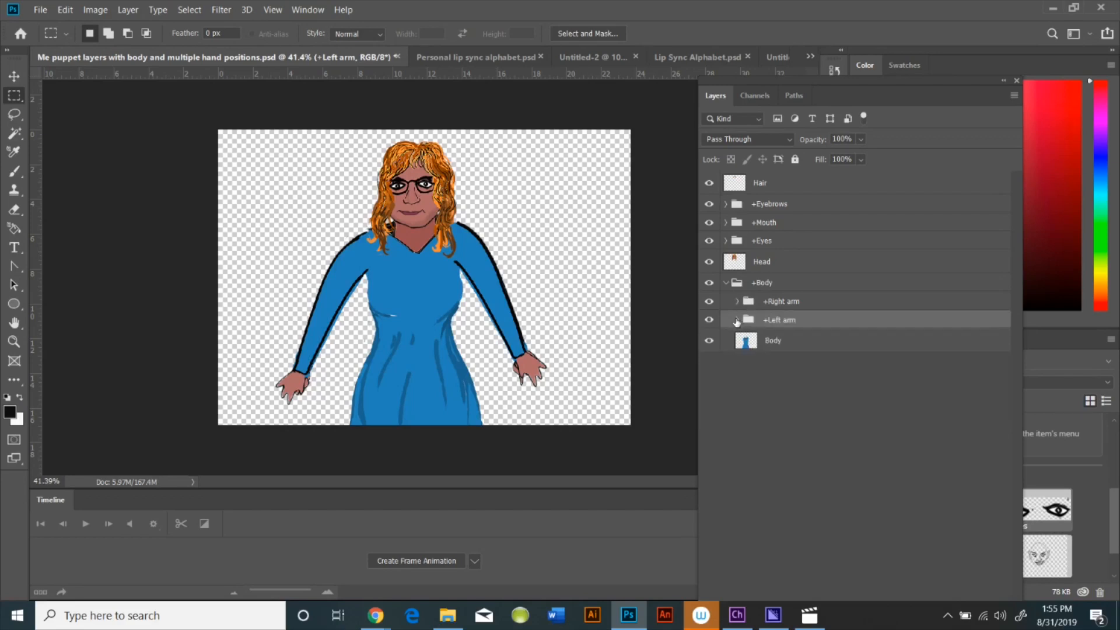
{"action": "left_click", "coordinate": [736, 320]}
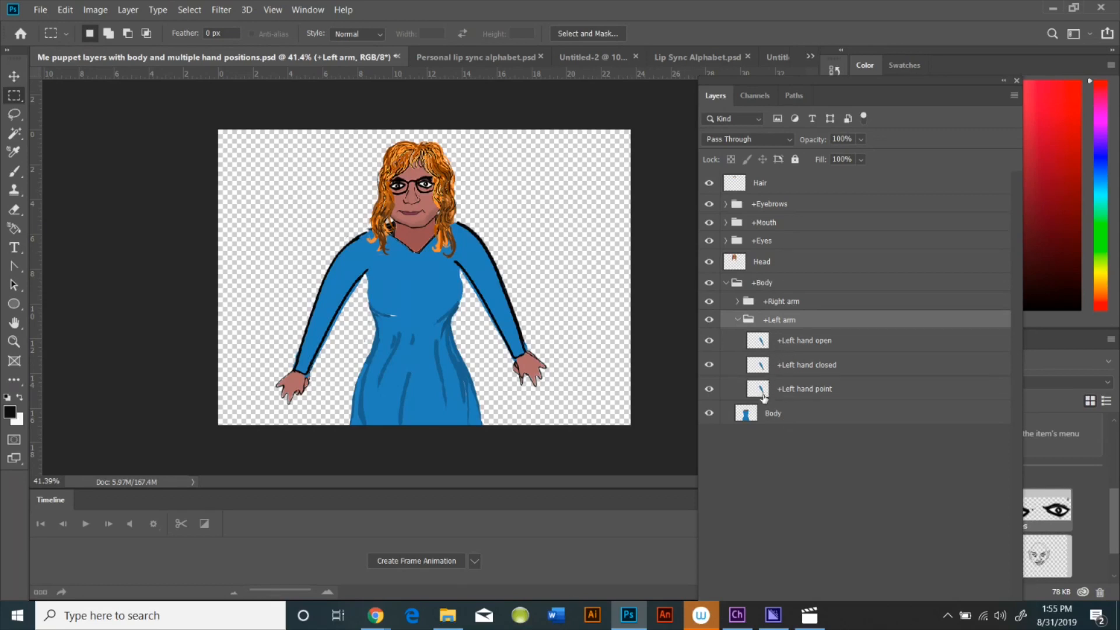
Toggle the left hand layers' visibility to compare the open, closed and point hand positions
{"action": "left_click", "coordinate": [709, 342]}
{"action": "left_click", "coordinate": [709, 365]}
{"action": "left_click", "coordinate": [709, 342]}
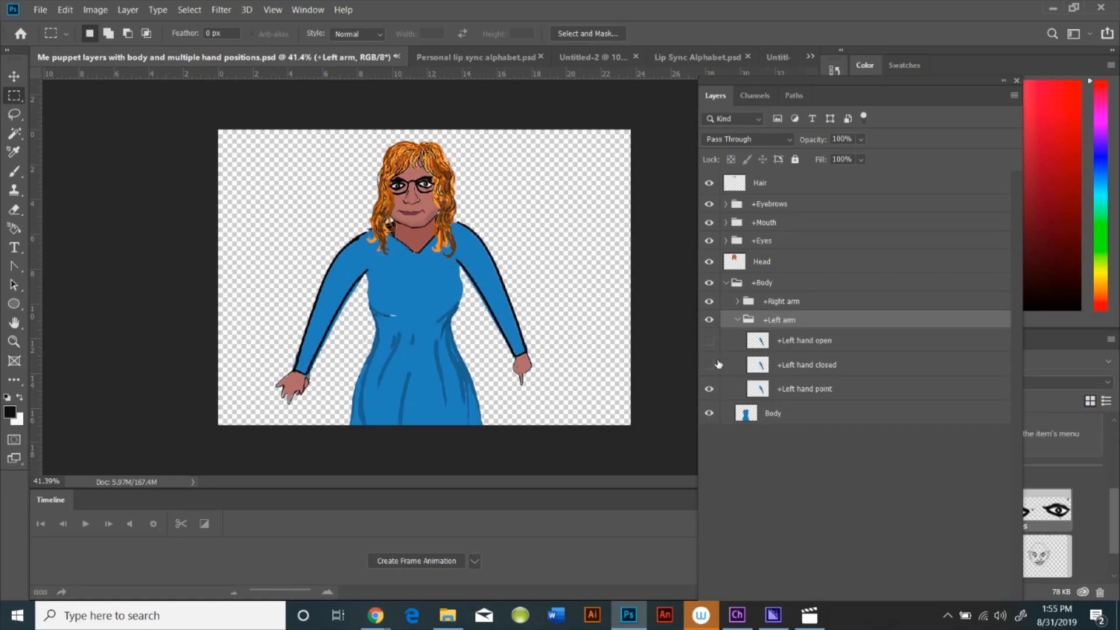
{"action": "left_click", "coordinate": [710, 365]}
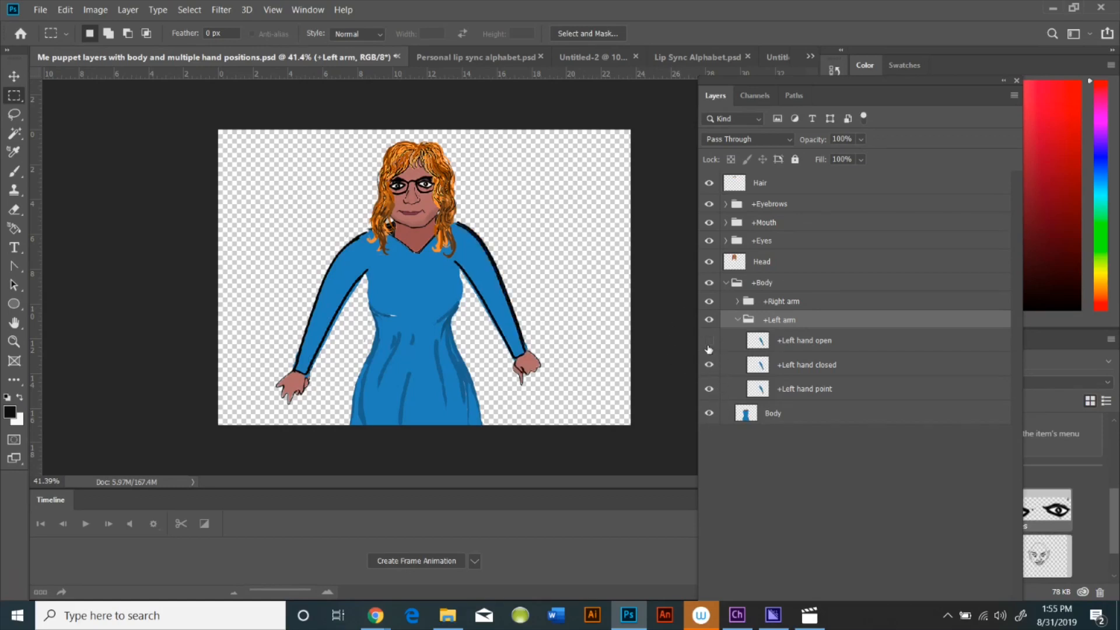
{"action": "left_click", "coordinate": [709, 340]}
{"action": "left_click", "coordinate": [738, 320]}
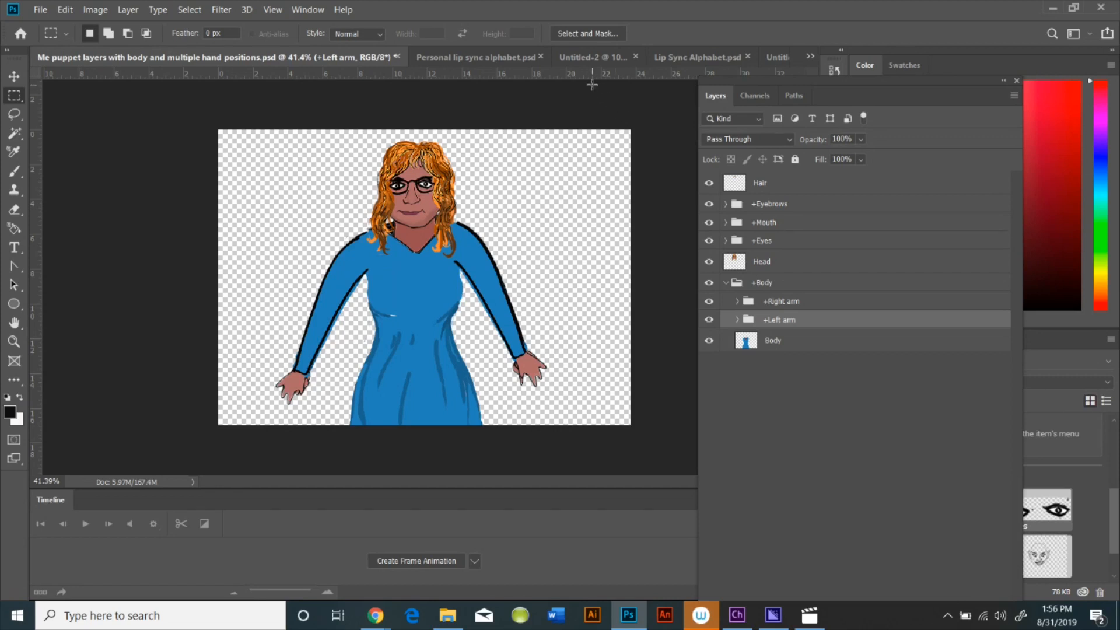
Browse the open Untitled-2, Untitled-1, Lip Sync Alphabet and Personal lip sync alphabet documents
{"action": "left_click", "coordinate": [588, 57]}
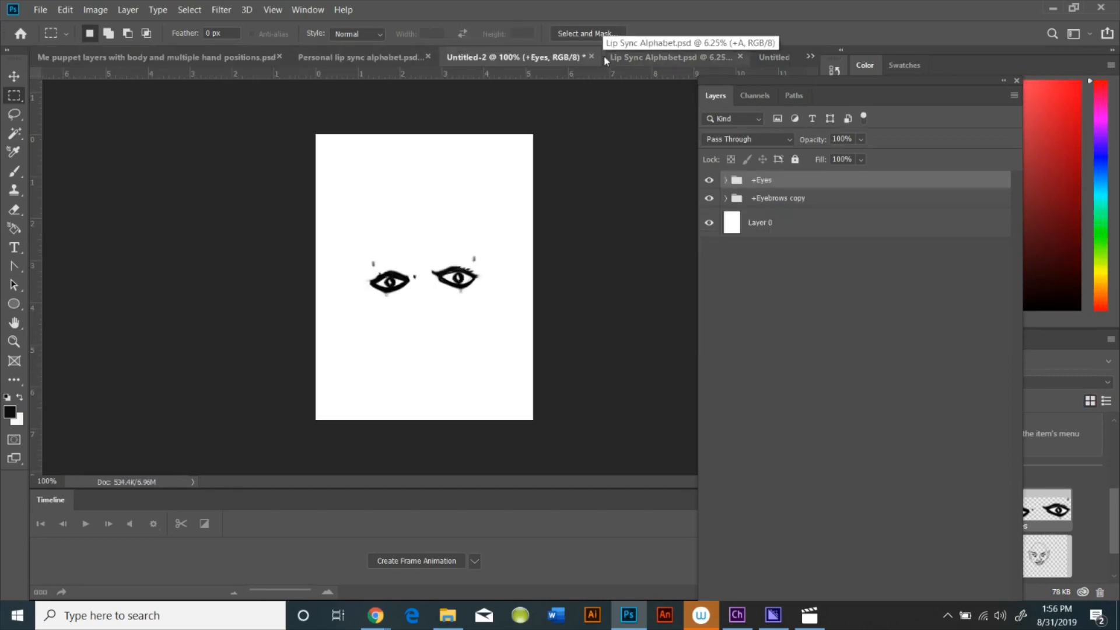
{"action": "left_click", "coordinate": [764, 57]}
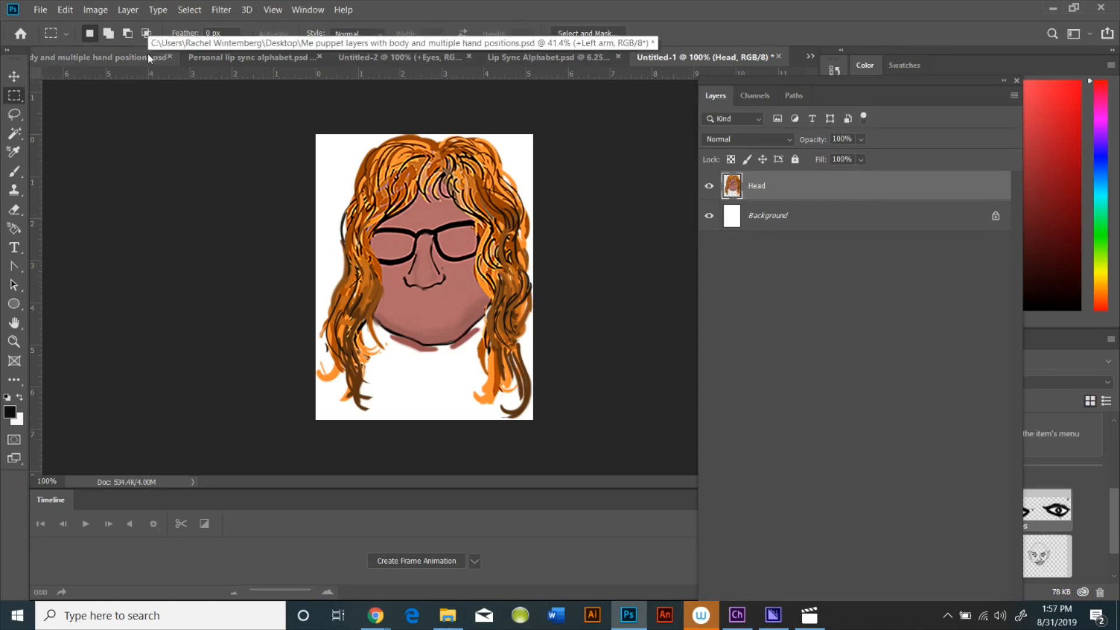
{"action": "left_click", "coordinate": [542, 58]}
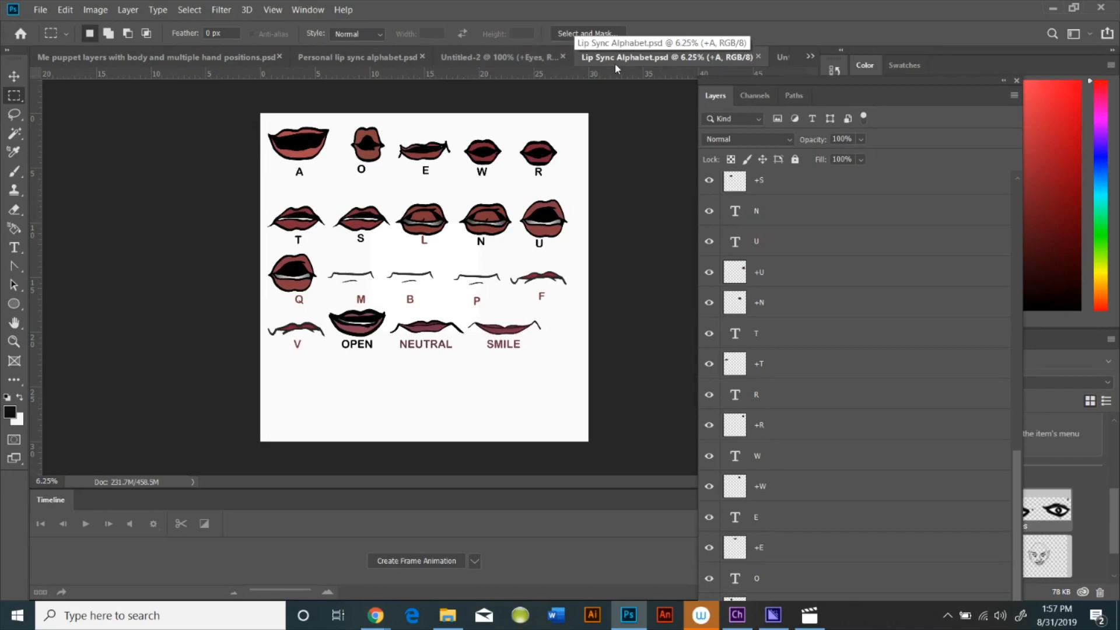
{"action": "left_click", "coordinate": [373, 58]}
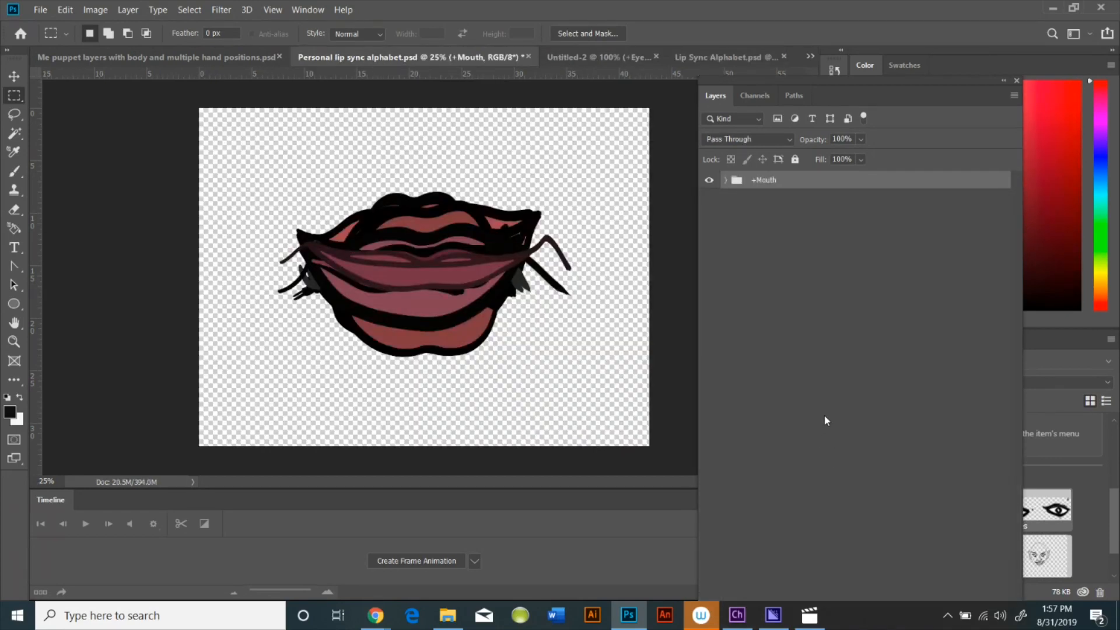
Open the Libraries panel and reposition the Layers panel beside it
{"action": "left_click", "coordinate": [300, 10]}
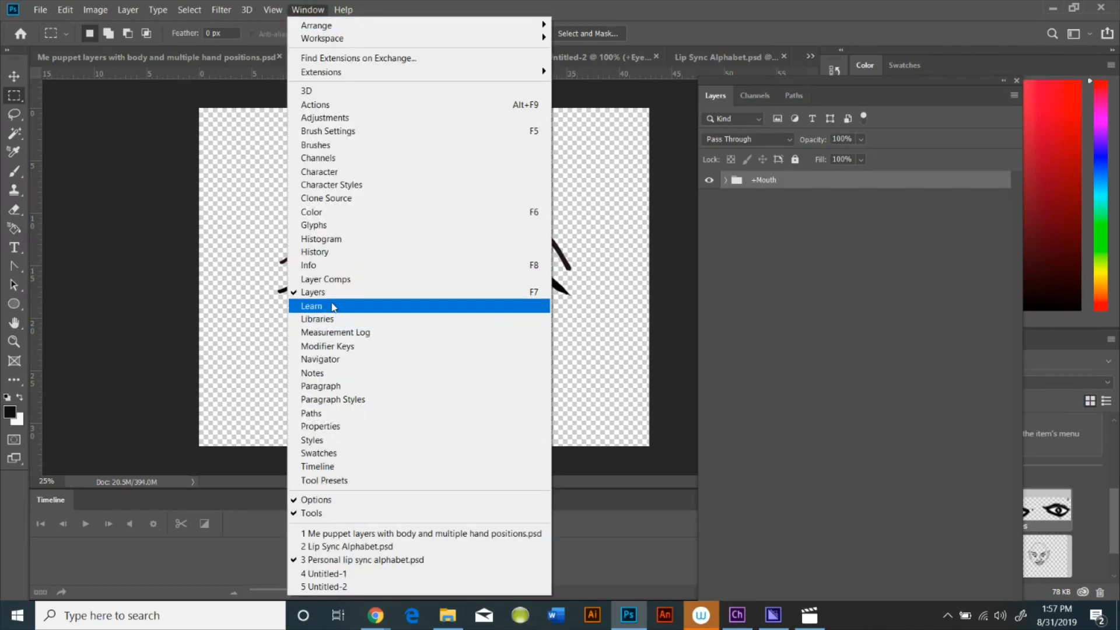
{"action": "left_click", "coordinate": [330, 319]}
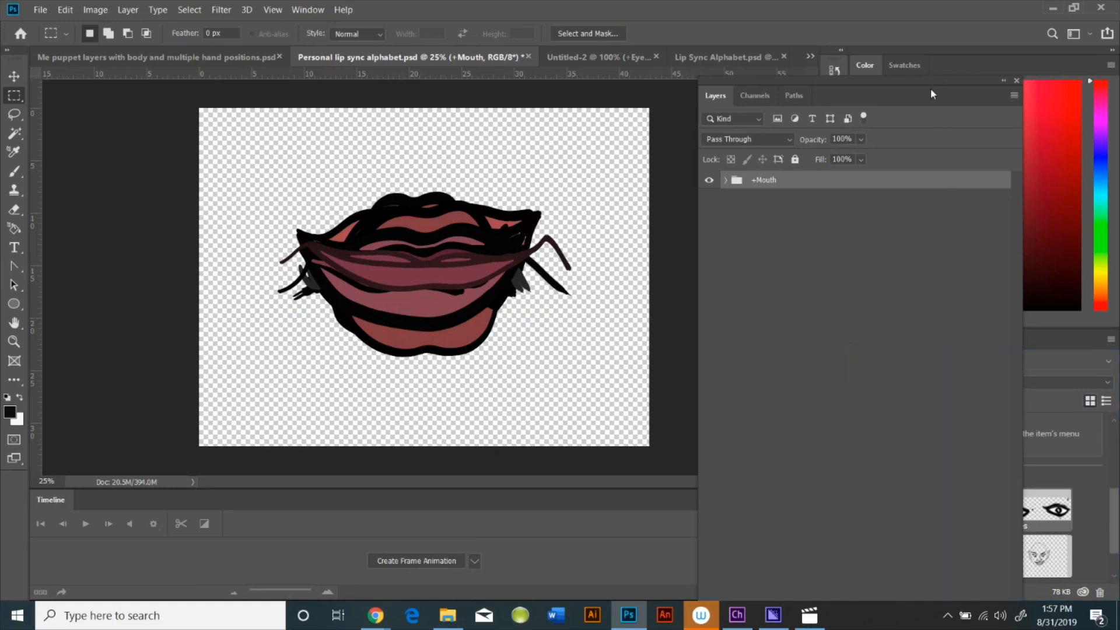
{"action": "left_click_drag", "start_coordinate": [935, 85], "coordinate": [219, 91]}
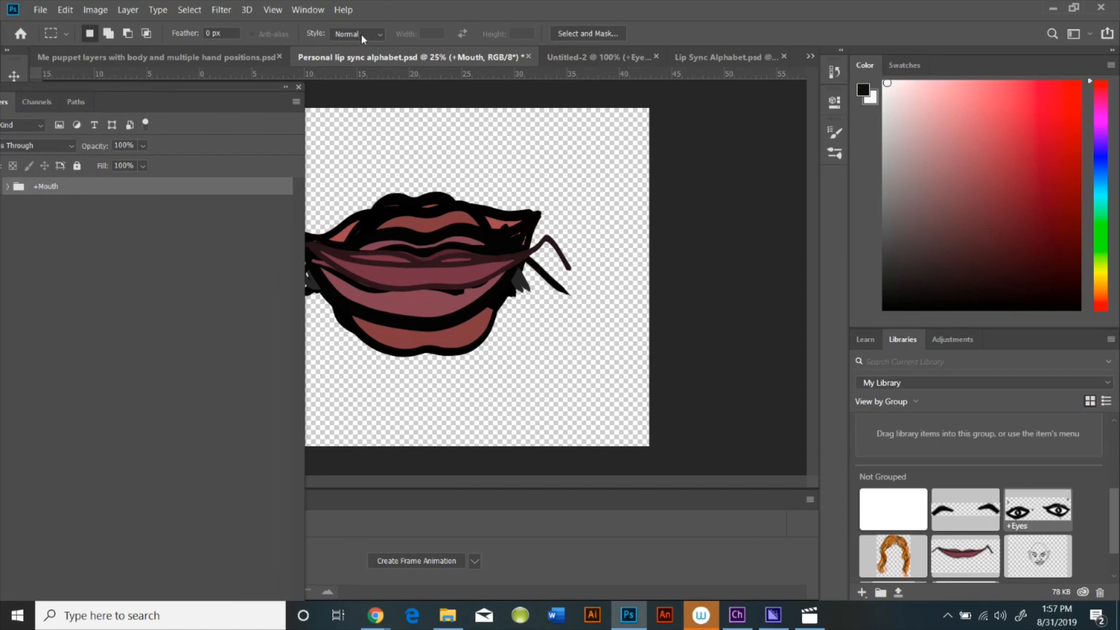
{"action": "left_click_drag", "start_coordinate": [231, 88], "coordinate": [786, 60]}
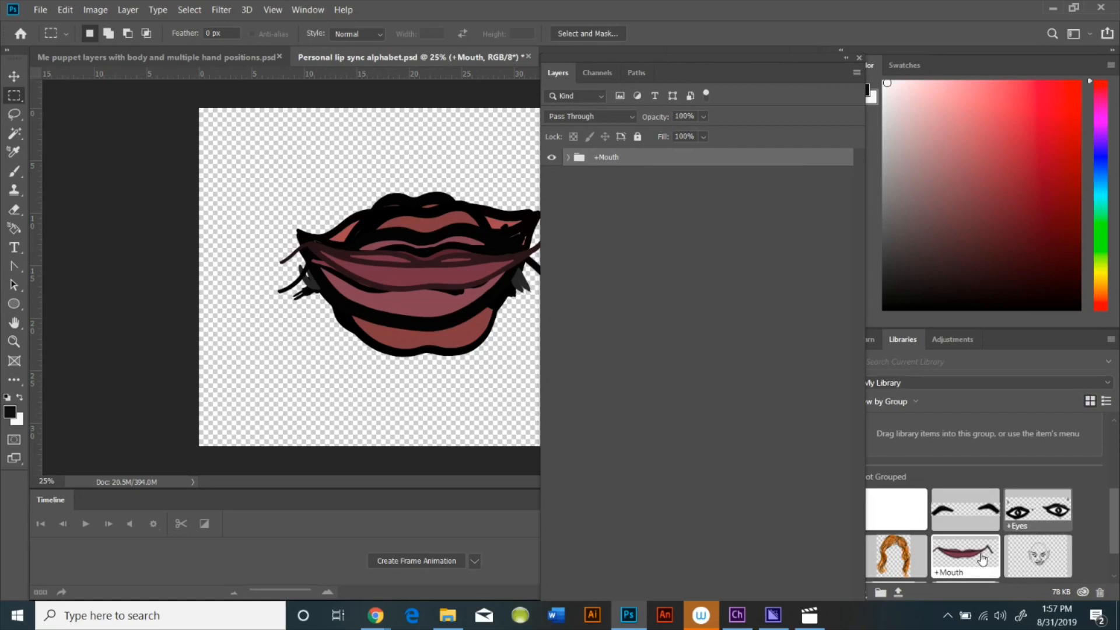
Delete the existing +Mouth item from the library
{"action": "right_click", "coordinate": [971, 574]}
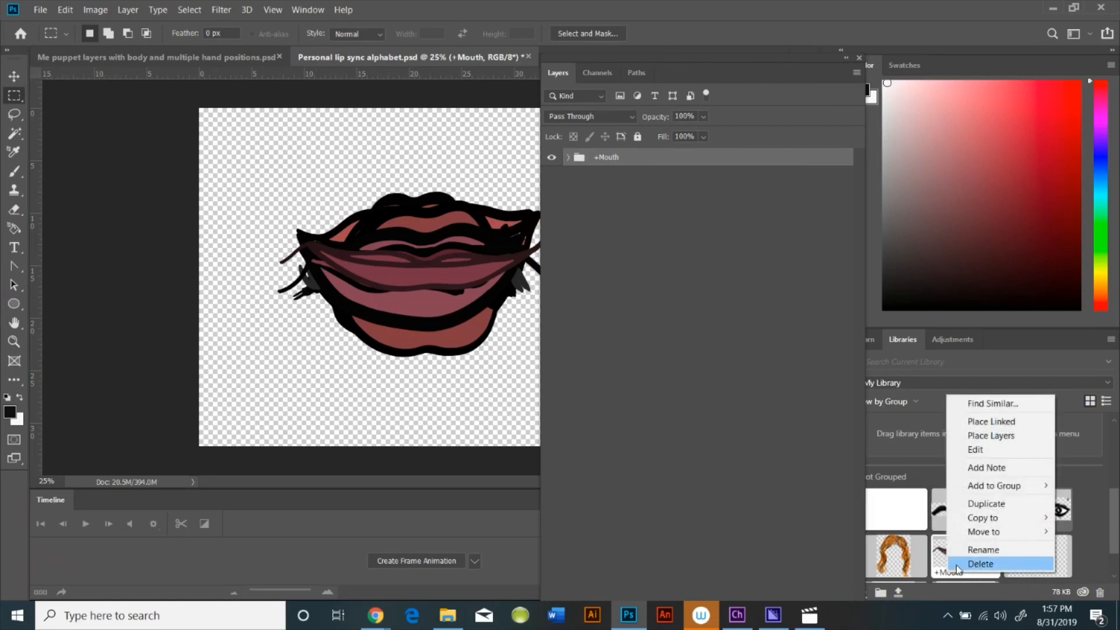
{"action": "left_click", "coordinate": [964, 565]}
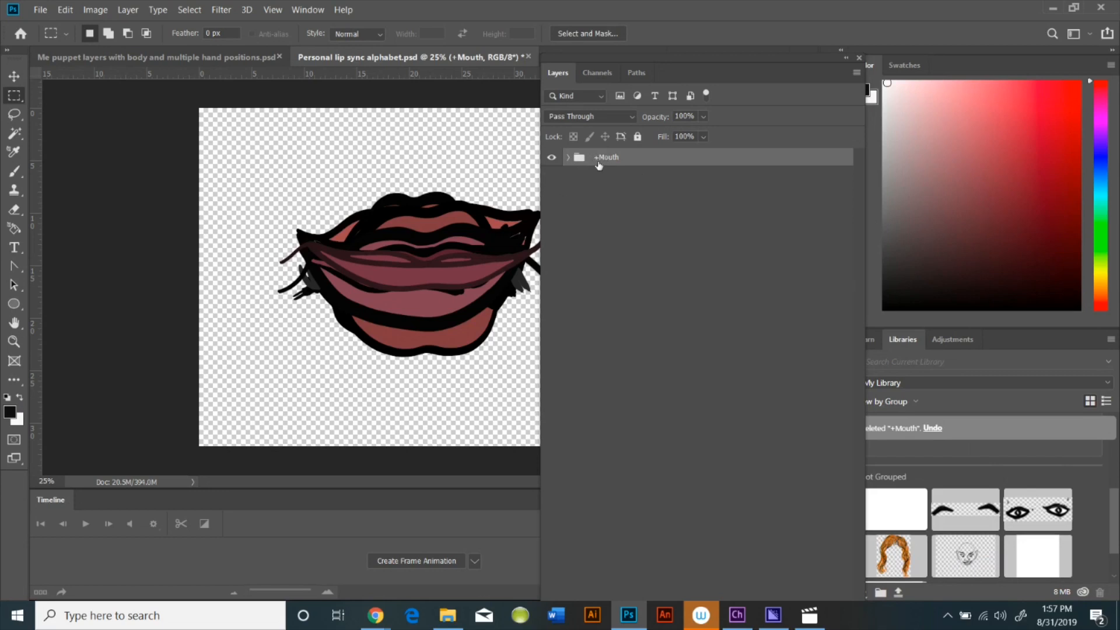
Add the +Mouth group from the Personal lip sync alphabet document to the library and redock the Layers panel
{"action": "left_click_drag", "start_coordinate": [617, 157], "coordinate": [988, 500]}
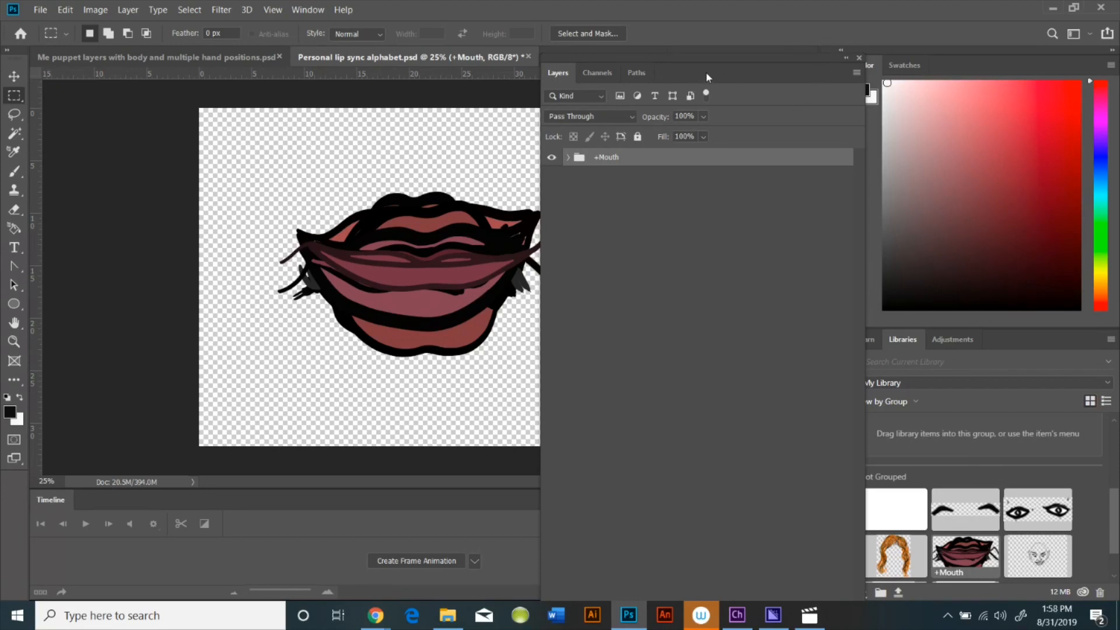
{"action": "left_click_drag", "start_coordinate": [678, 71], "coordinate": [864, 79]}
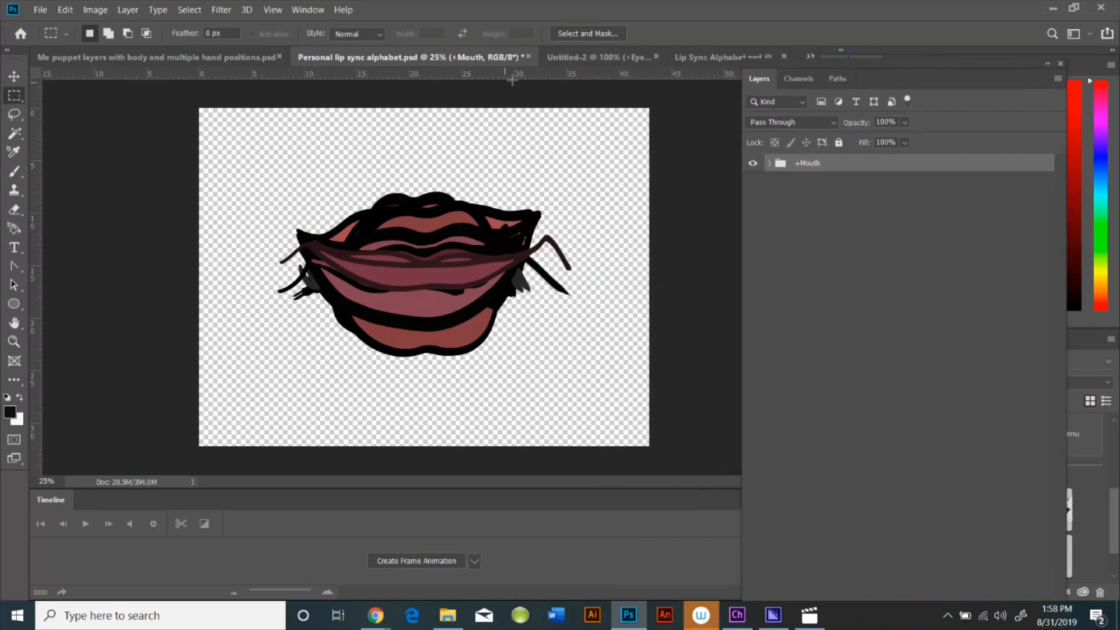
{"action": "left_click_drag", "start_coordinate": [889, 83], "coordinate": [904, 104]}
Switch to the Untitled-1 head document, open the Libraries panel and drag the Layers panel out beside it
{"action": "left_click", "coordinate": [604, 55]}
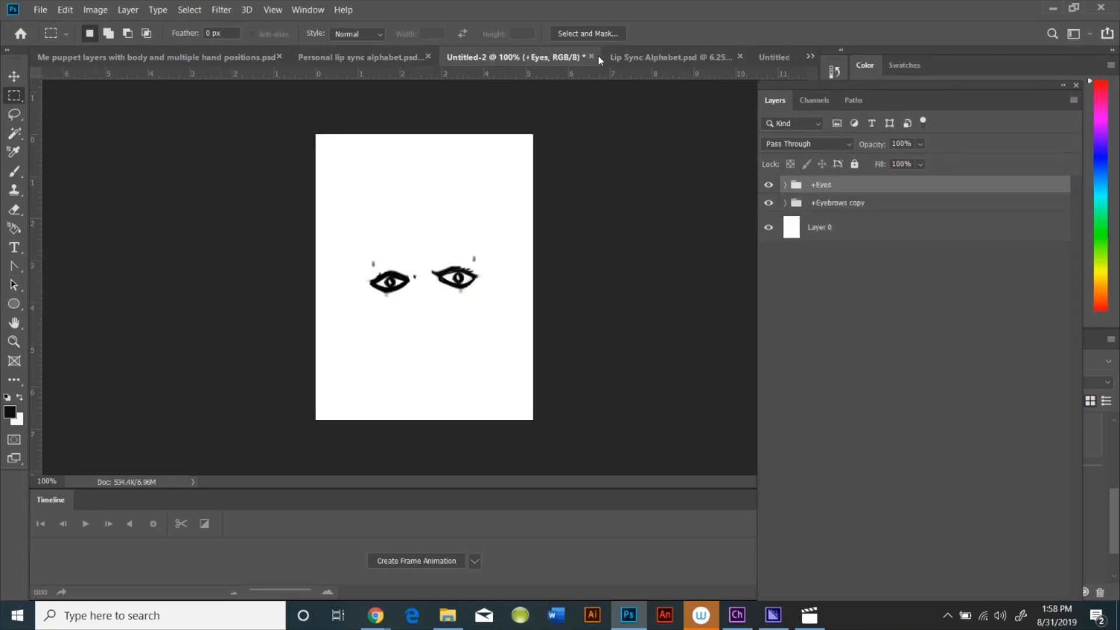
{"action": "left_click", "coordinate": [774, 57]}
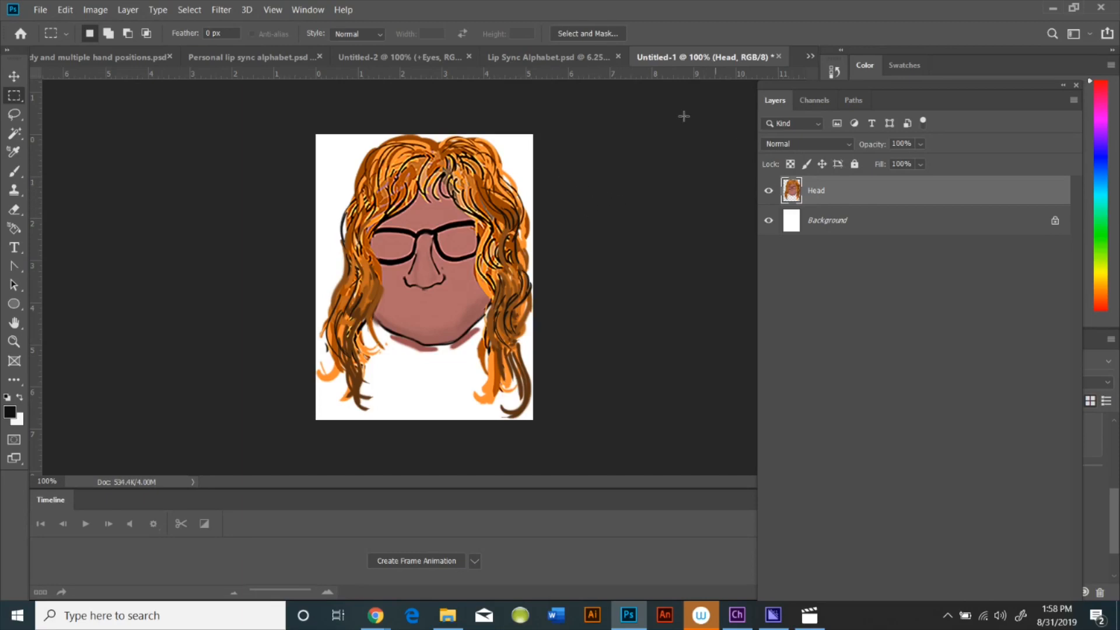
{"action": "left_click", "coordinate": [307, 10]}
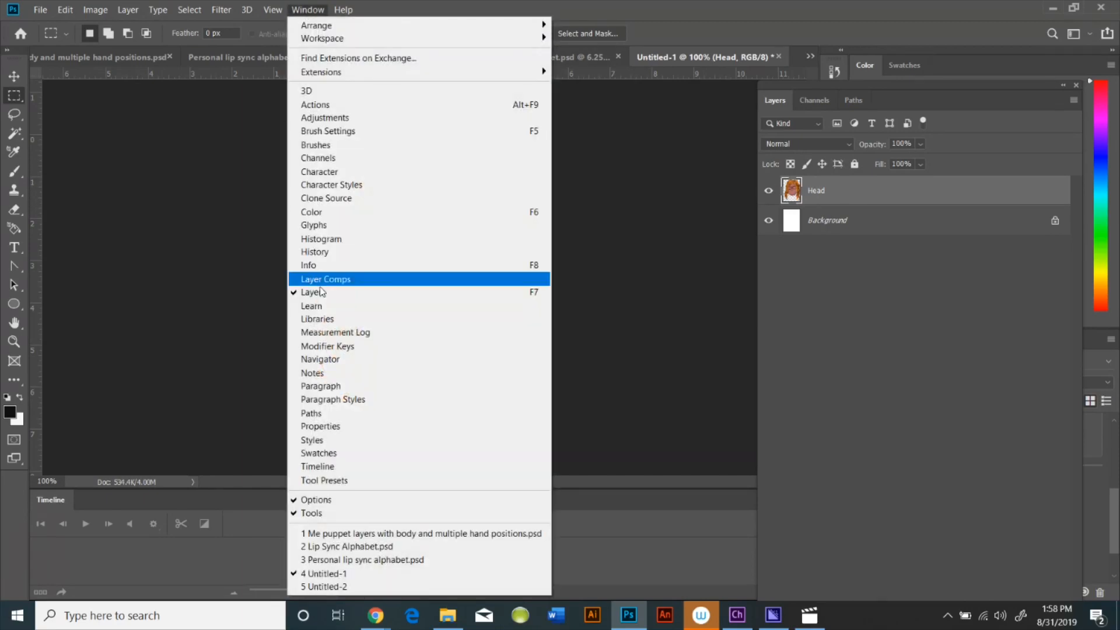
{"action": "left_click", "coordinate": [332, 319]}
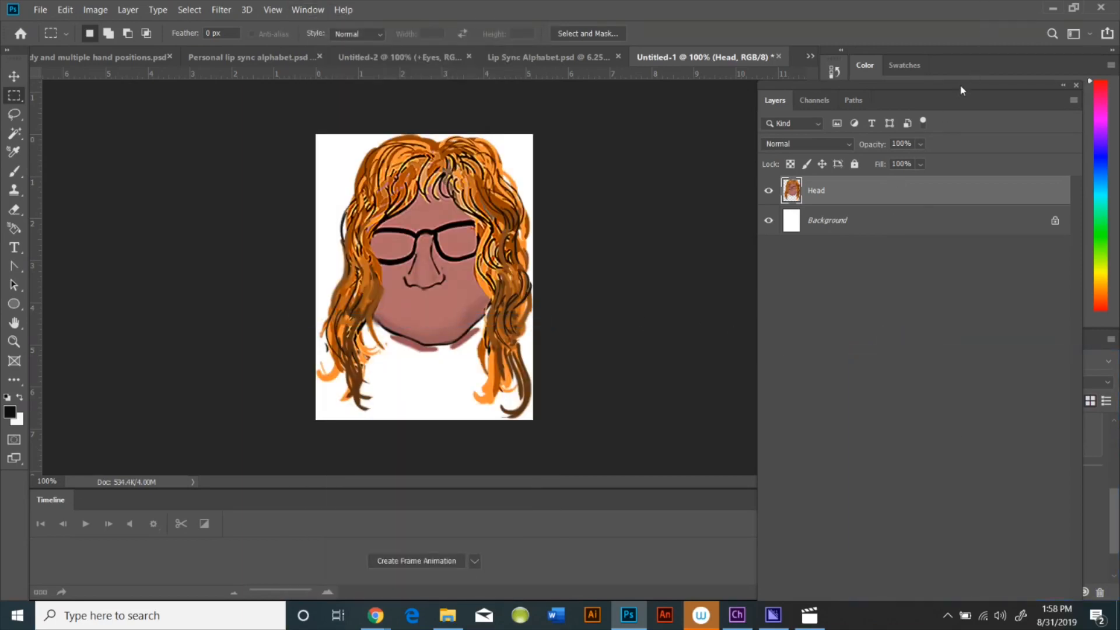
{"action": "left_click_drag", "start_coordinate": [948, 87], "coordinate": [770, 85]}
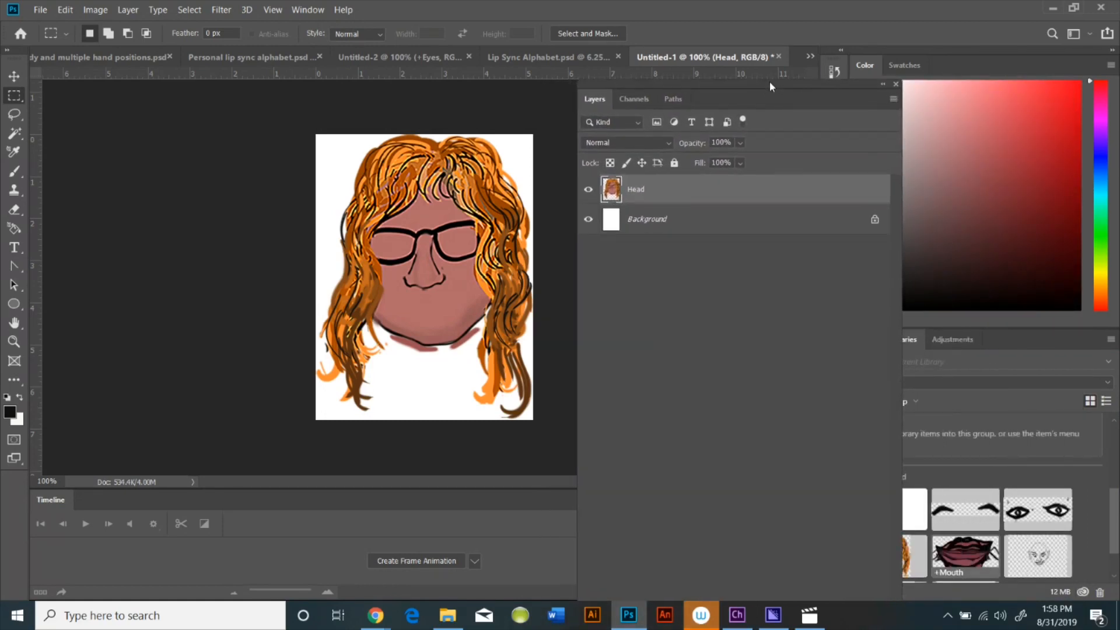
Place the +Mouth library item as layers into the Untitled-1 head document
{"action": "right_click", "coordinate": [973, 553]}
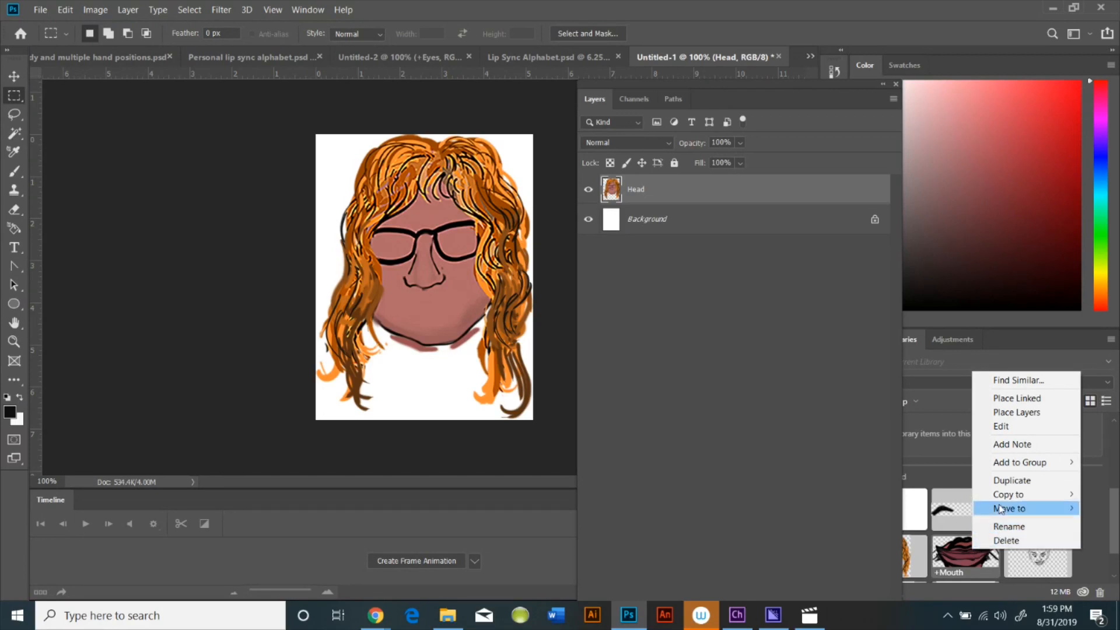
{"action": "mouse_move", "coordinate": [1005, 494]}
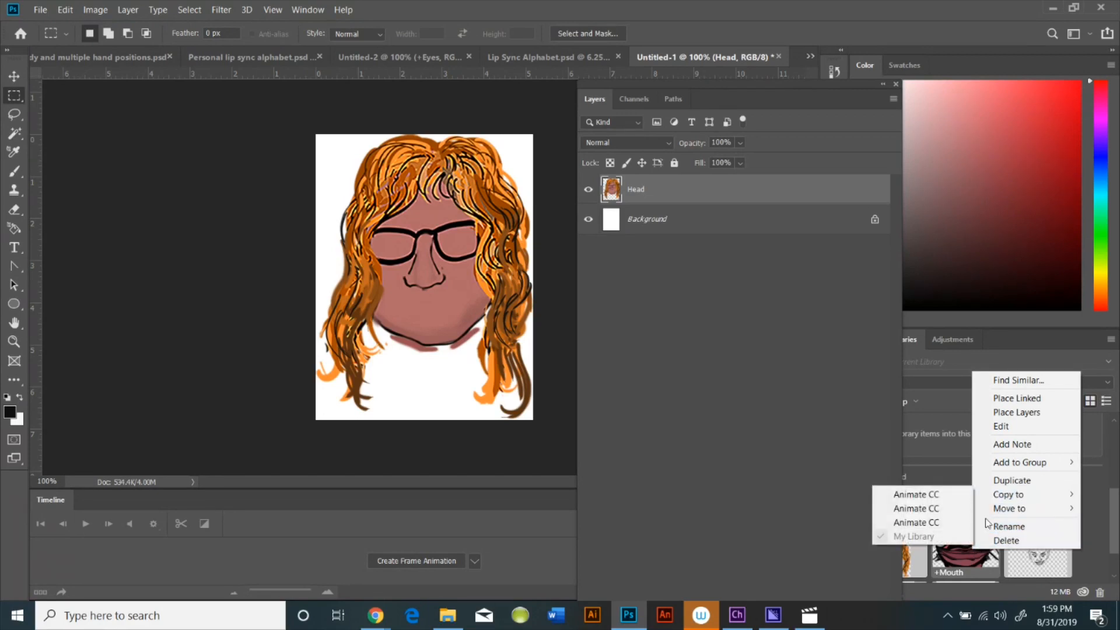
{"action": "left_click", "coordinate": [1000, 413]}
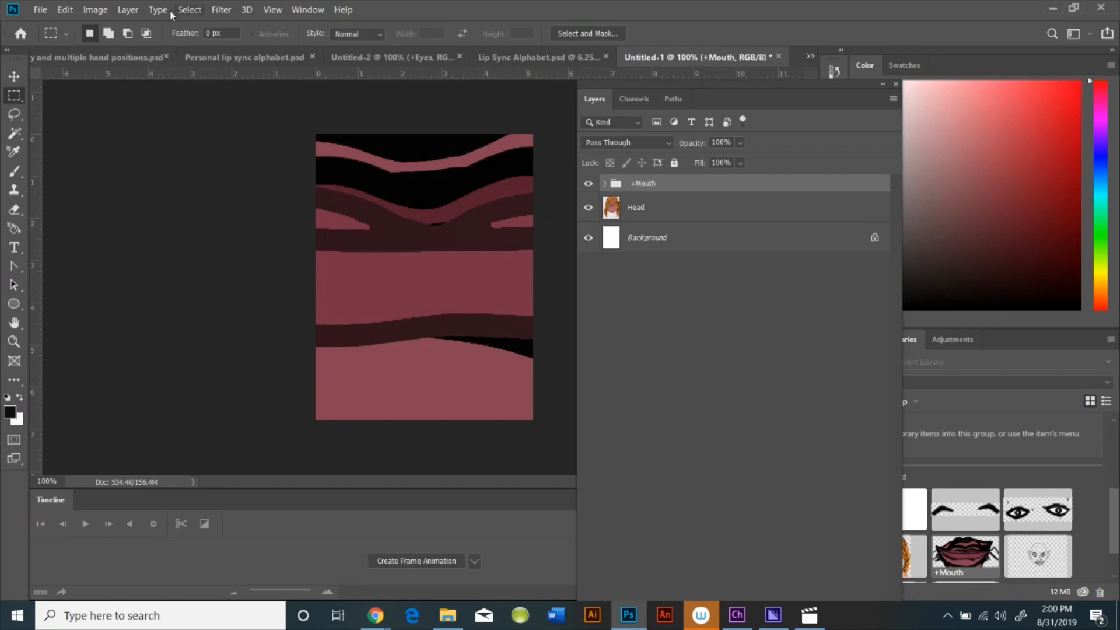
Scale the placed +Mouth group down to about 6.75% so it fits the head
{"action": "left_click", "coordinate": [14, 342]}
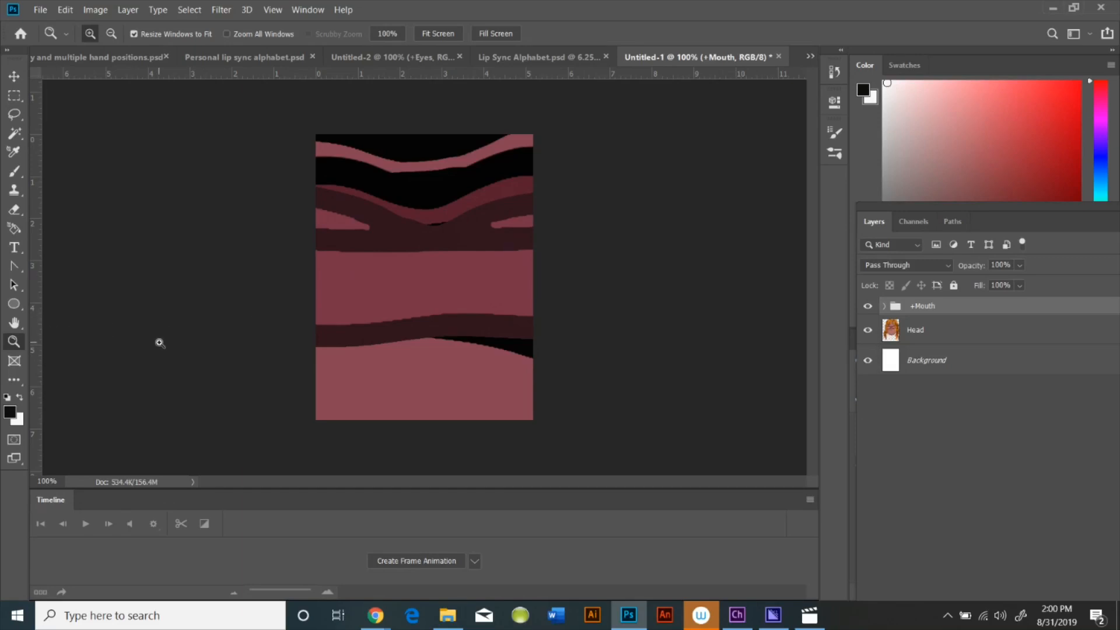
{"action": "left_click", "coordinate": [181, 336], "text": "alt"}
{"action": "left_click", "coordinate": [182, 336], "text": "alt"}
{"action": "left_click", "coordinate": [187, 332], "text": "alt"}
{"action": "left_click", "coordinate": [186, 332], "text": "alt"}
{"action": "left_click", "coordinate": [187, 332], "text": "alt"}
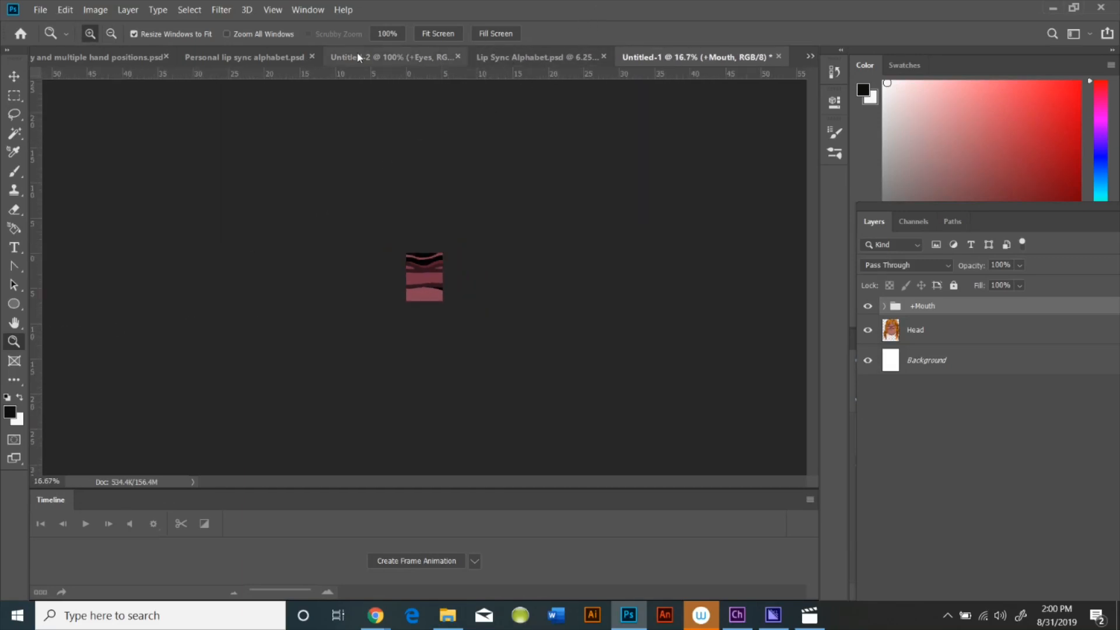
{"action": "left_click", "coordinate": [65, 11]}
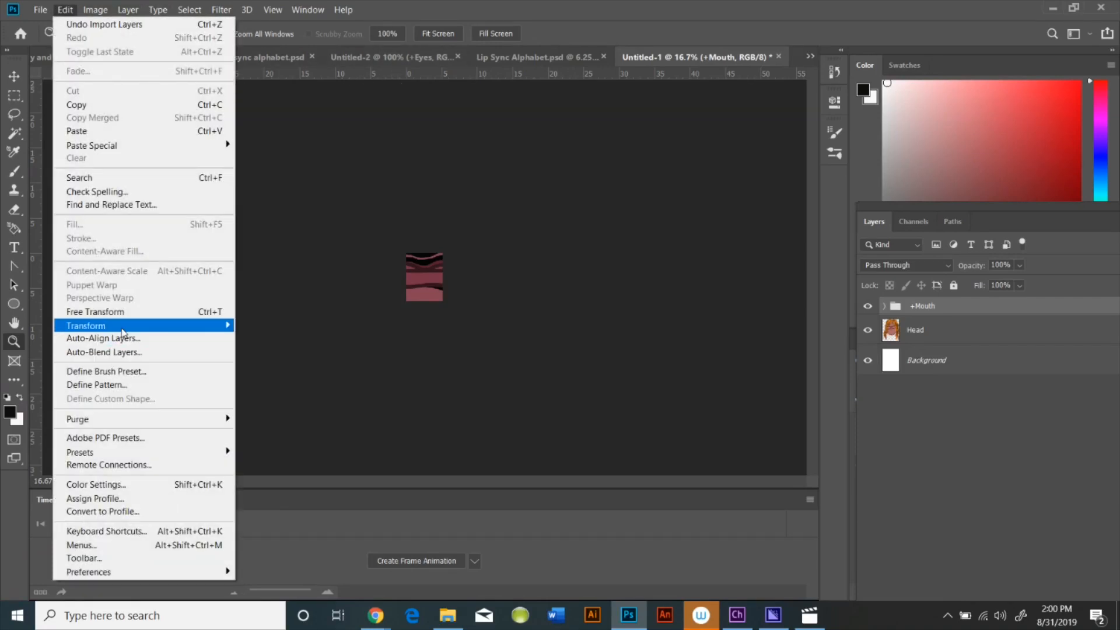
{"action": "mouse_move", "coordinate": [123, 328]}
{"action": "left_click", "coordinate": [273, 346]}
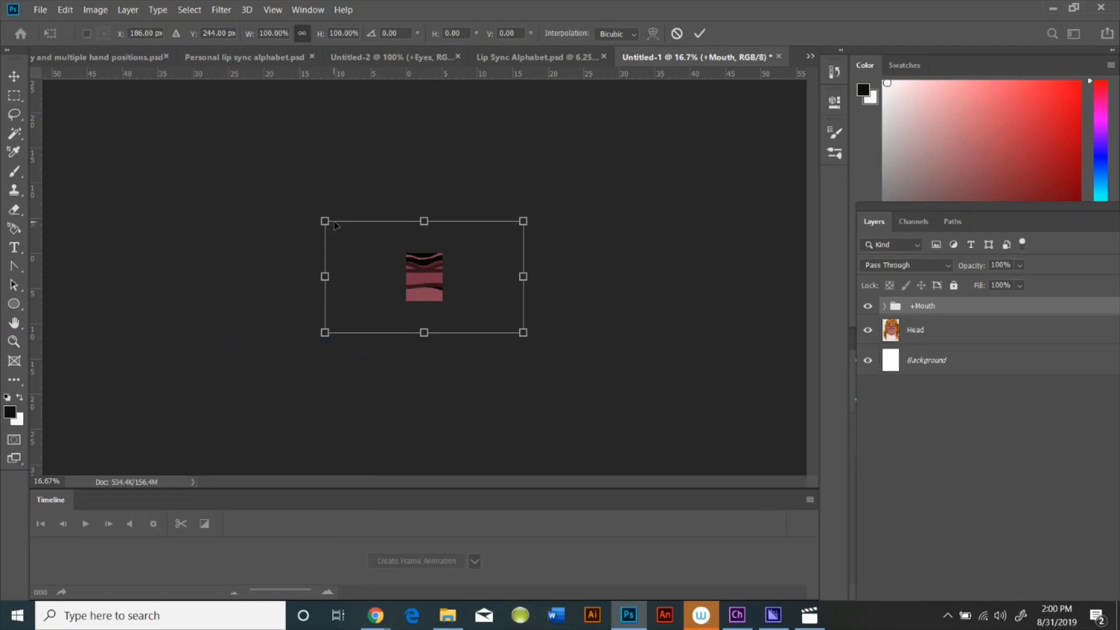
{"action": "left_click_drag", "start_coordinate": [327, 222], "coordinate": [429, 279]}
{"action": "left_click_drag", "start_coordinate": [523, 332], "coordinate": [449, 280]}
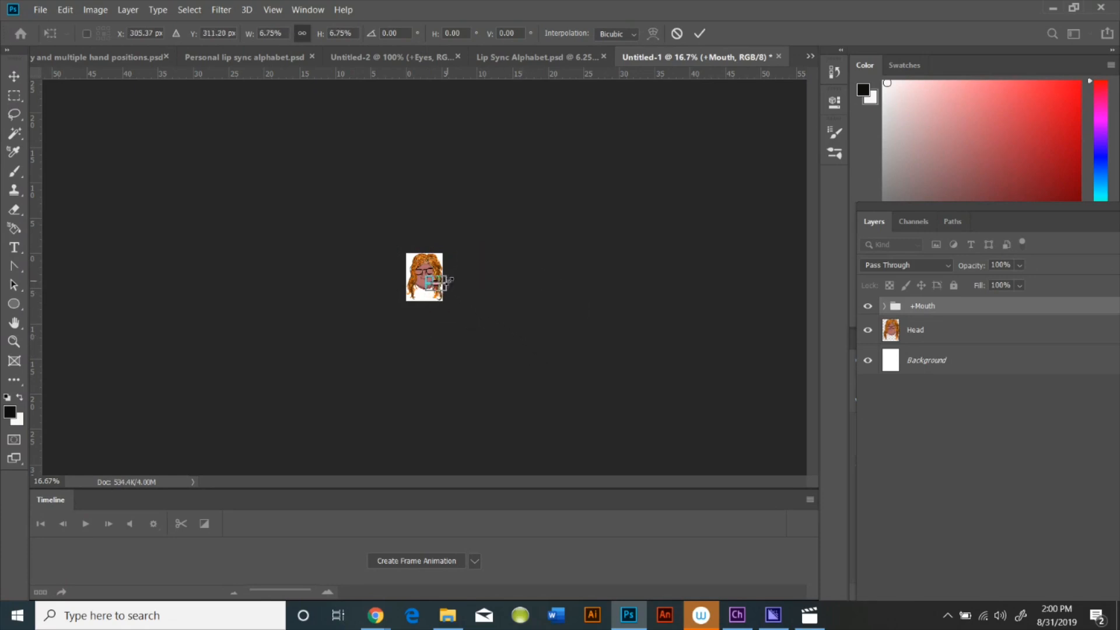
{"action": "left_click", "coordinate": [700, 33]}
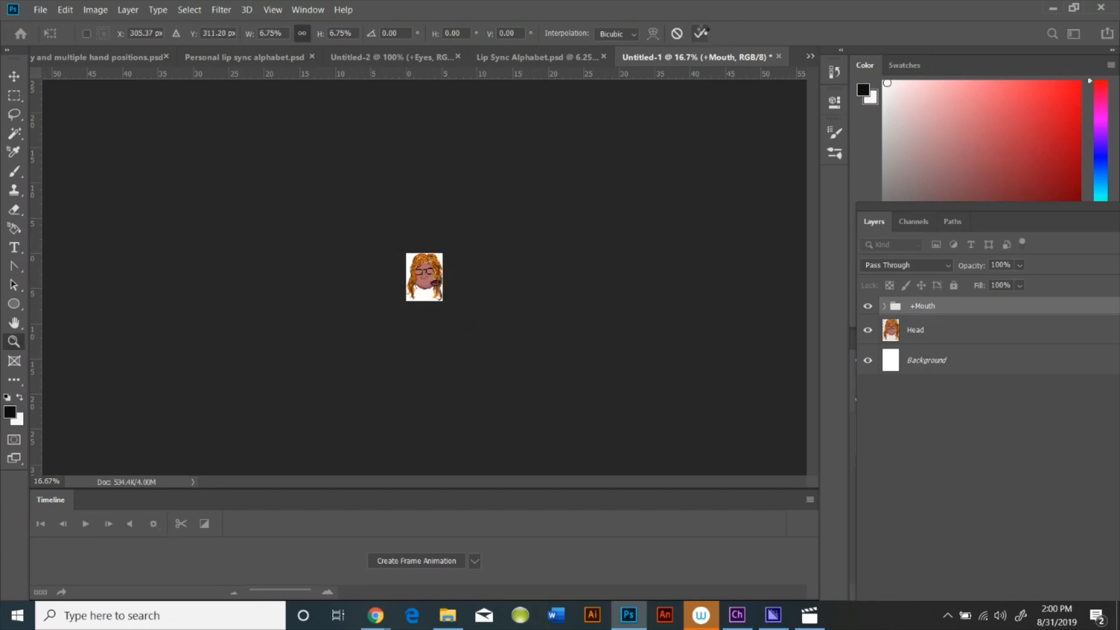
Scale the +Mouth group to about 74% and move it just below the nose
{"action": "key", "text": "z"}
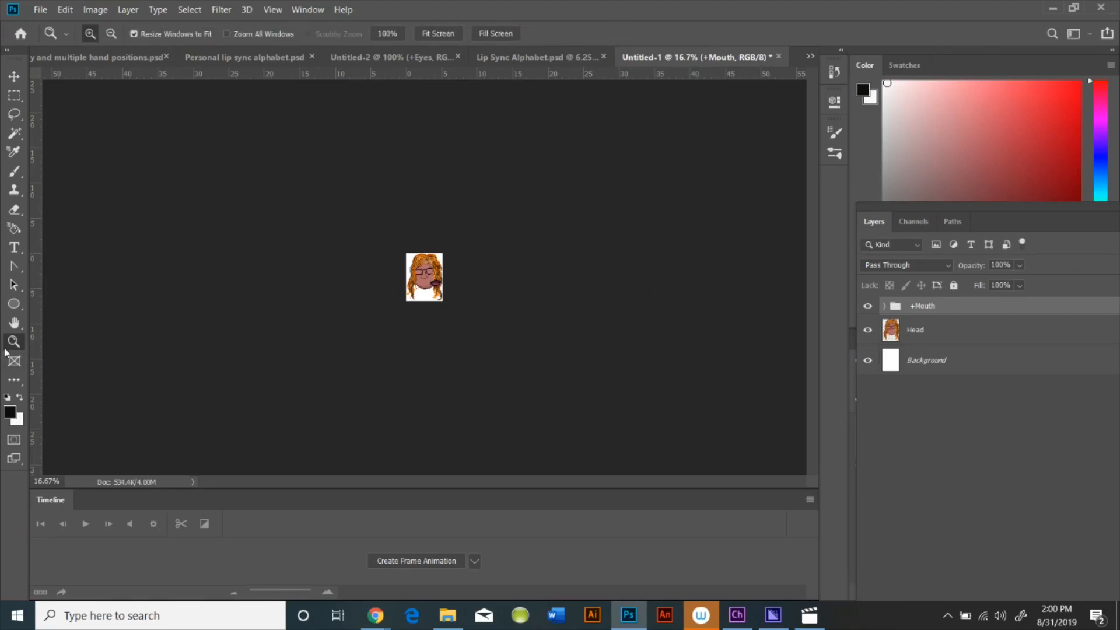
{"action": "left_click", "coordinate": [362, 258]}
{"action": "left_click", "coordinate": [388, 266]}
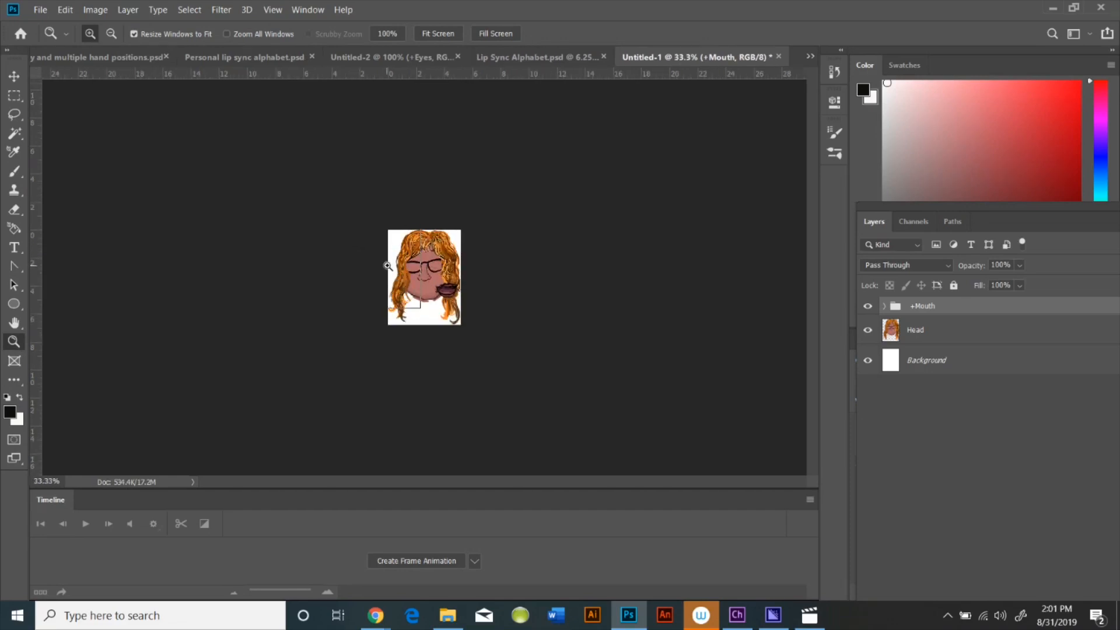
{"action": "left_click", "coordinate": [388, 266]}
{"action": "left_click", "coordinate": [390, 267]}
{"action": "left_click", "coordinate": [396, 271]}
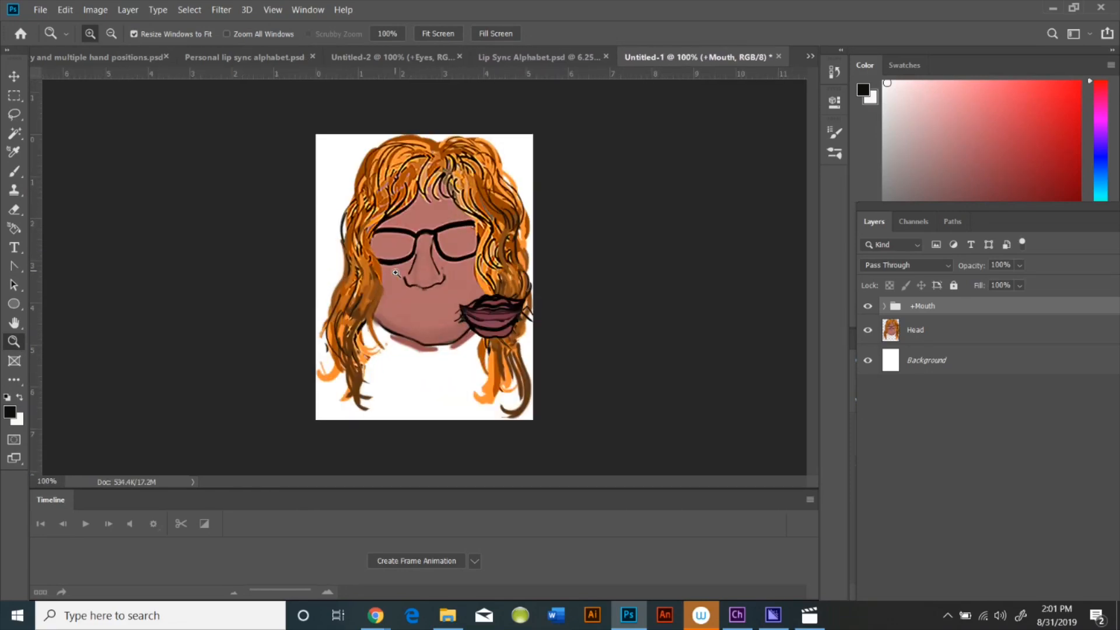
{"action": "left_click", "coordinate": [504, 300]}
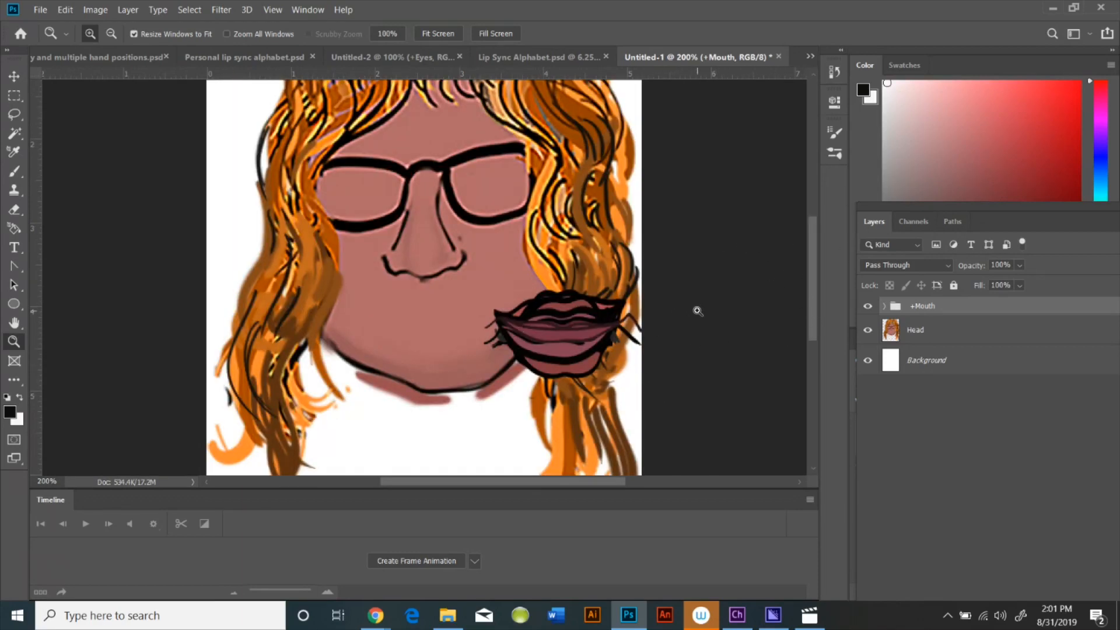
{"action": "left_click", "coordinate": [65, 10]}
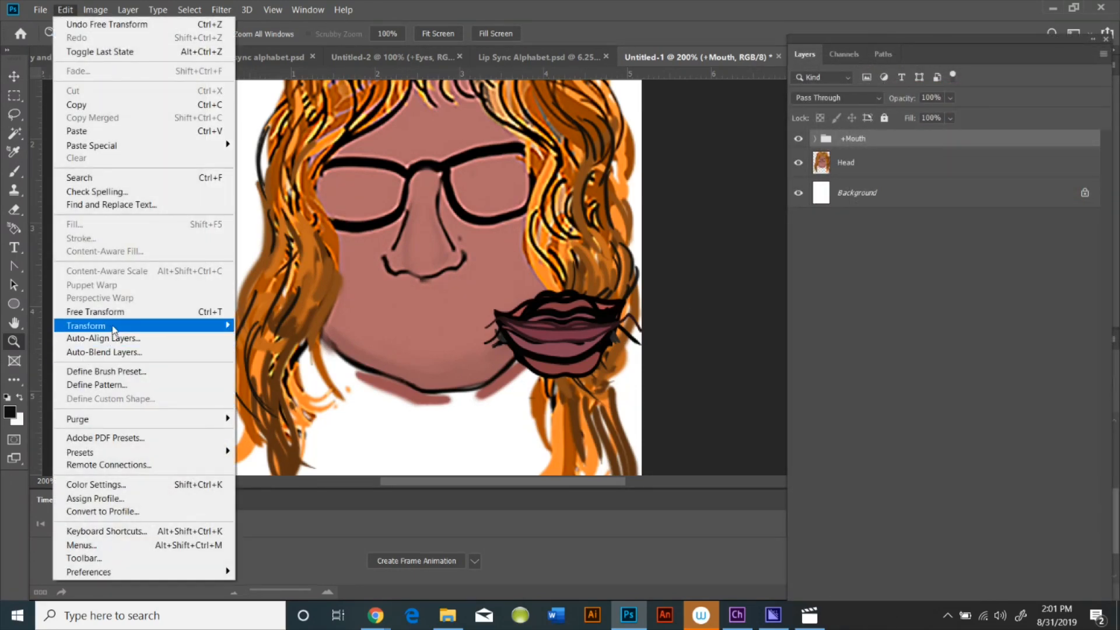
{"action": "mouse_move", "coordinate": [198, 331]}
{"action": "left_click", "coordinate": [291, 345]}
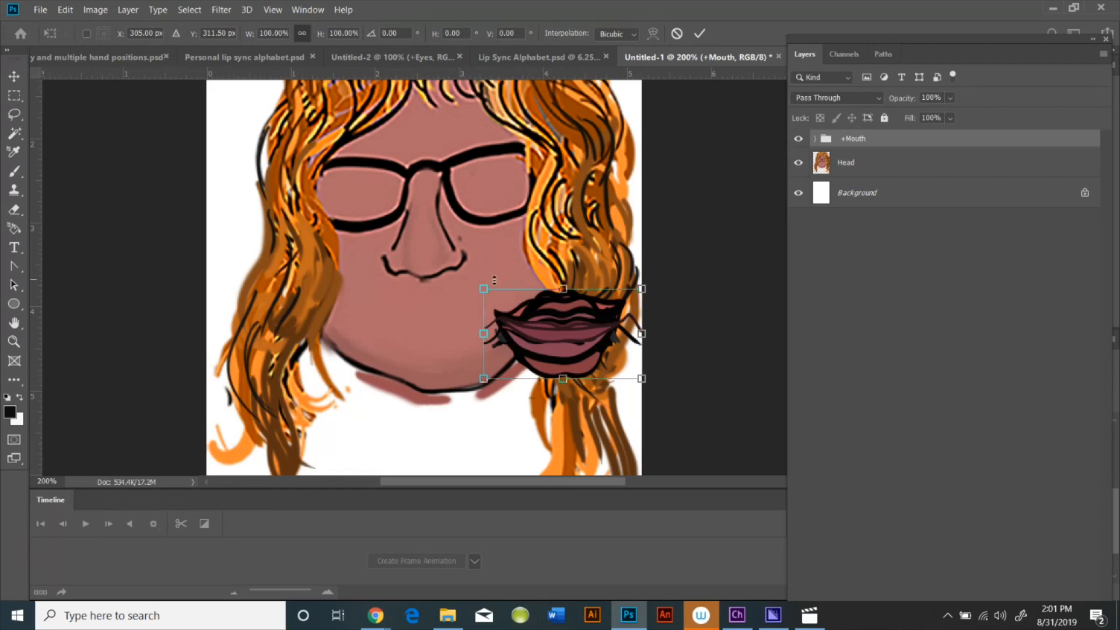
{"action": "left_click_drag", "start_coordinate": [484, 290], "coordinate": [543, 323]}
{"action": "left_click_drag", "start_coordinate": [592, 361], "coordinate": [490, 355]}
{"action": "left_click_drag", "start_coordinate": [439, 327], "coordinate": [434, 328]}
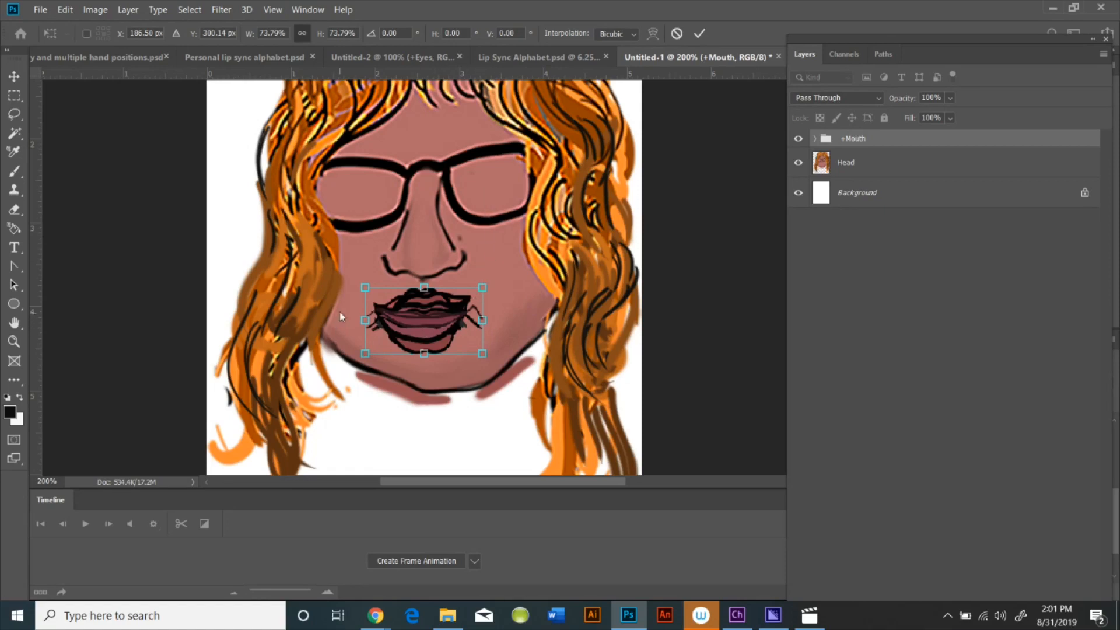
{"action": "left_click", "coordinate": [696, 34]}
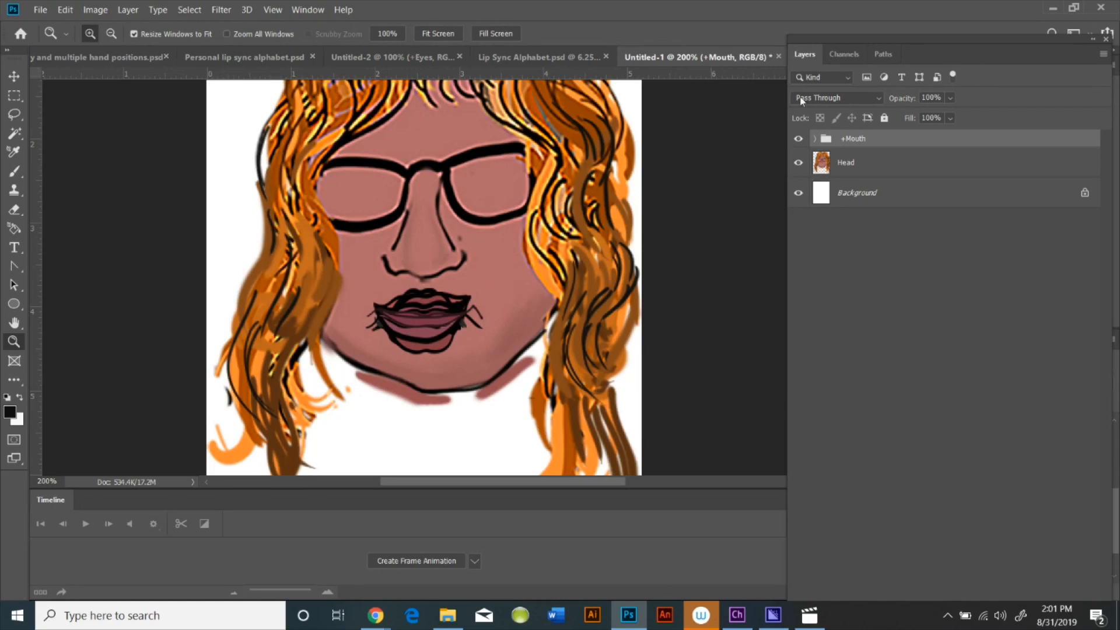
Hide every mouth shape layer inside the +Mouth group except +Smile, then collapse the group
{"action": "left_click", "coordinate": [815, 139]}
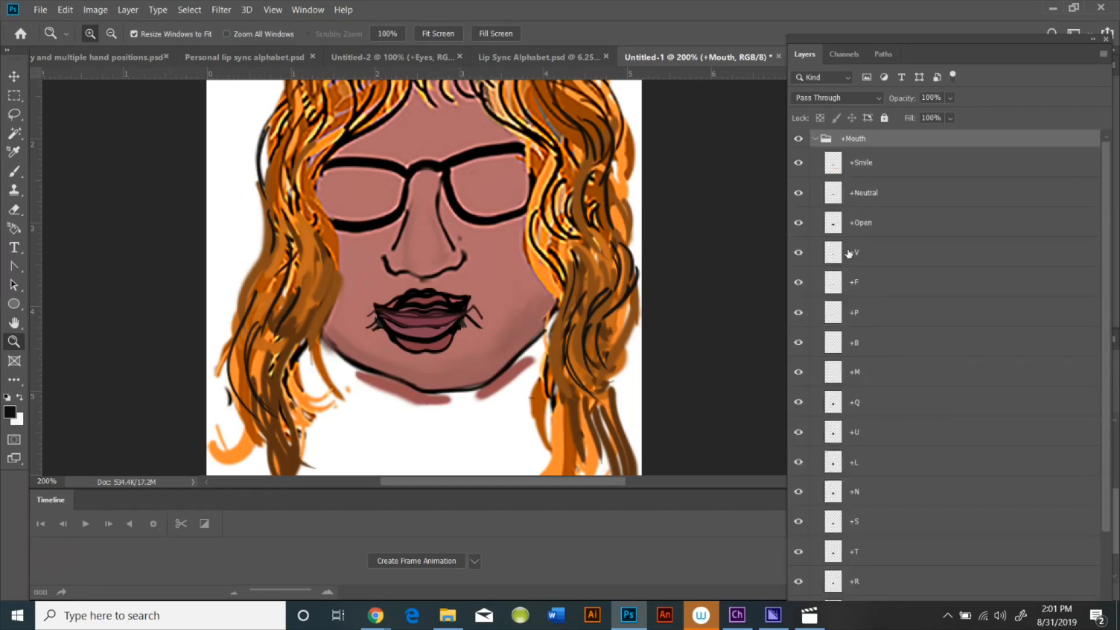
{"action": "left_click", "coordinate": [798, 192]}
{"action": "left_click", "coordinate": [798, 223]}
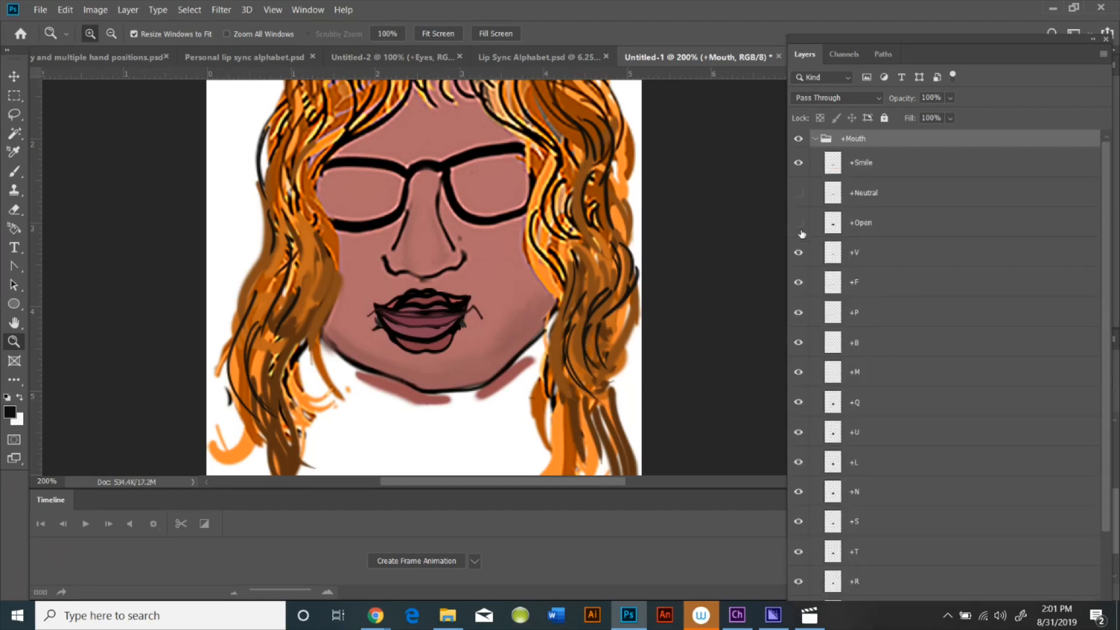
{"action": "left_click", "coordinate": [799, 252]}
{"action": "left_click", "coordinate": [797, 291]}
{"action": "left_click", "coordinate": [800, 312]}
{"action": "left_click", "coordinate": [798, 345]}
{"action": "left_click_drag", "start_coordinate": [799, 372], "coordinate": [799, 594]}
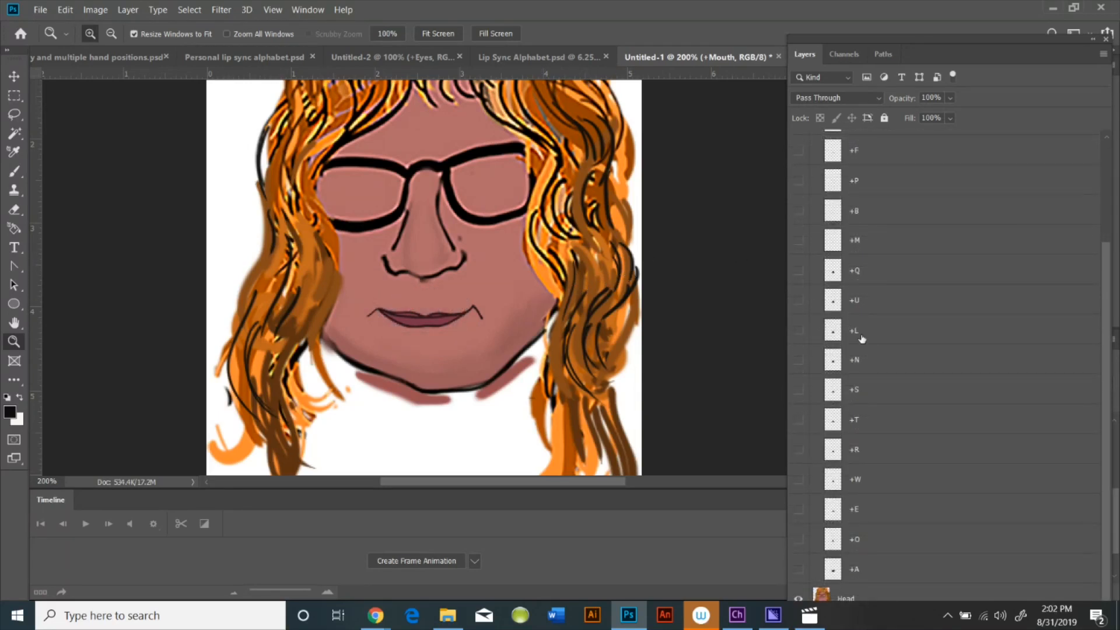
{"action": "scroll", "coordinate": [911, 347], "scroll_direction": "up", "scroll_amount": 3}
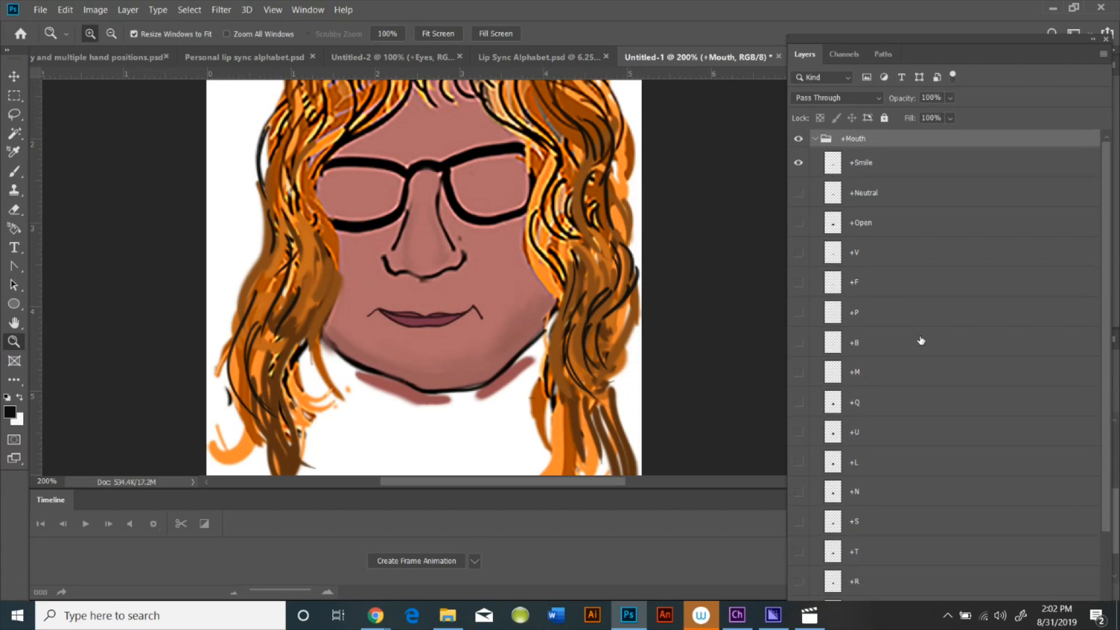
{"action": "left_click", "coordinate": [815, 139]}
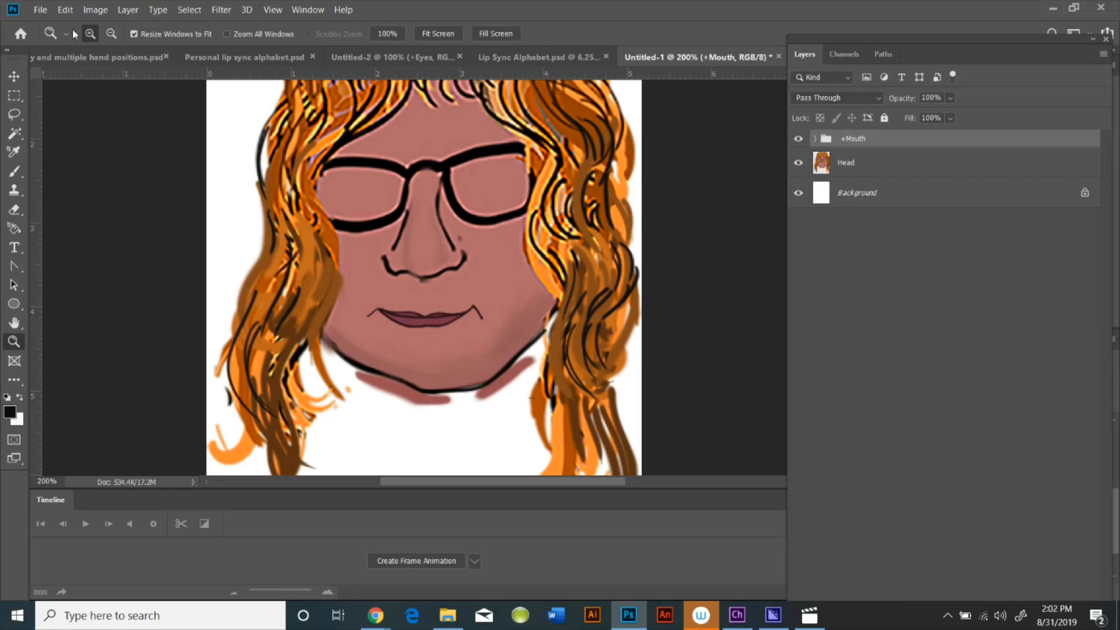
Enlarge the +Mouth group to about 113% and reposition it under the nose
{"action": "left_click", "coordinate": [63, 10]}
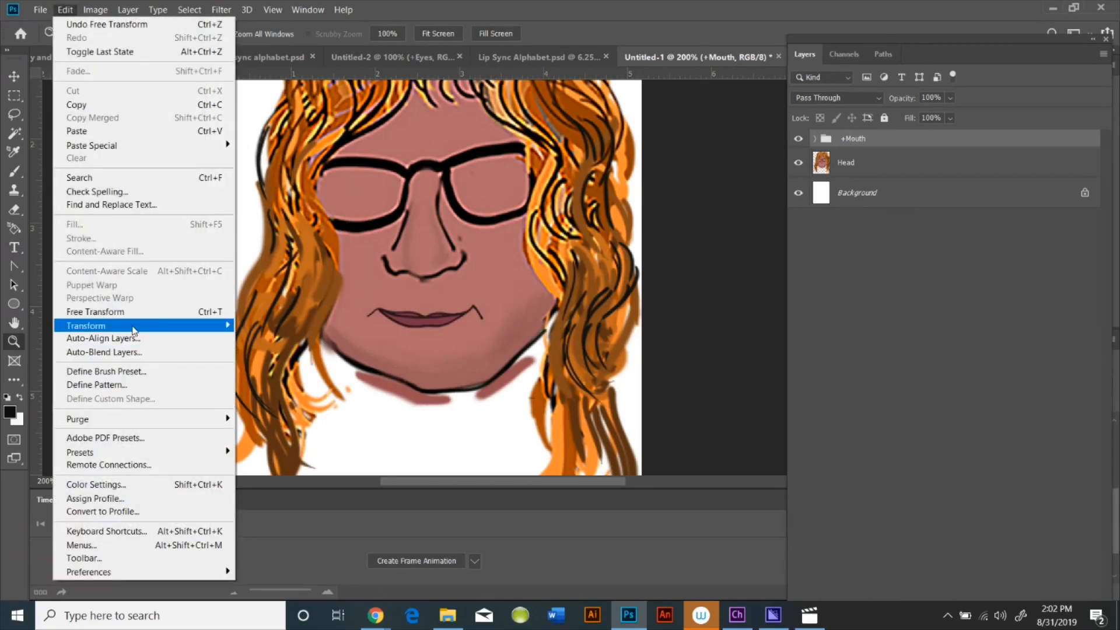
{"action": "mouse_move", "coordinate": [131, 327]}
{"action": "left_click", "coordinate": [256, 344]}
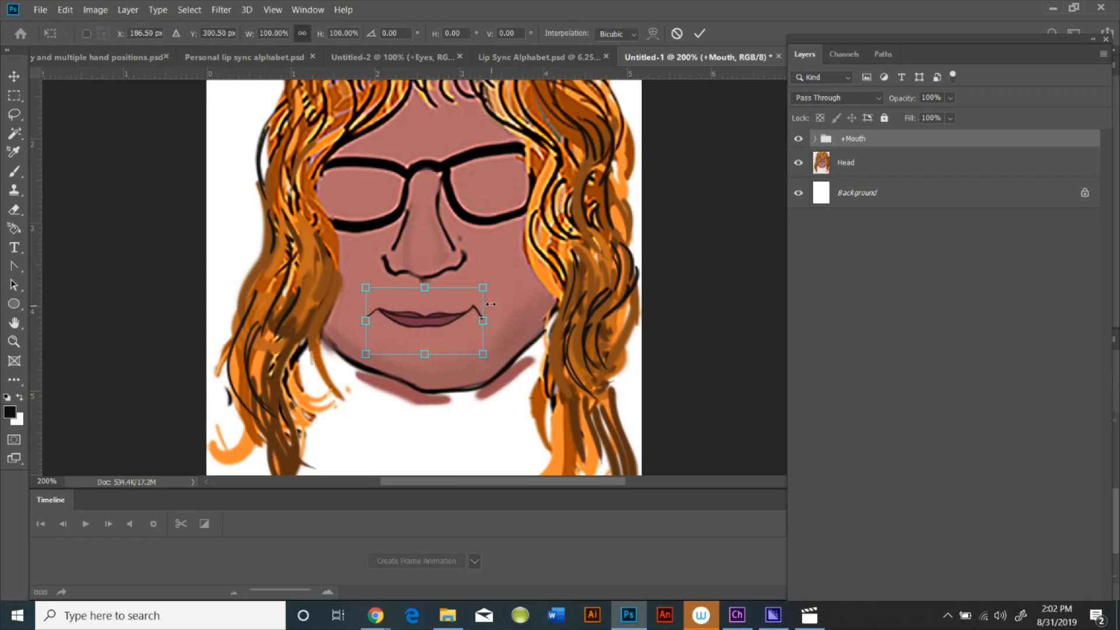
{"action": "left_click_drag", "start_coordinate": [484, 287], "coordinate": [493, 281]}
{"action": "left_click_drag", "start_coordinate": [362, 276], "coordinate": [361, 279]}
{"action": "left_click_drag", "start_coordinate": [428, 311], "coordinate": [424, 311]}
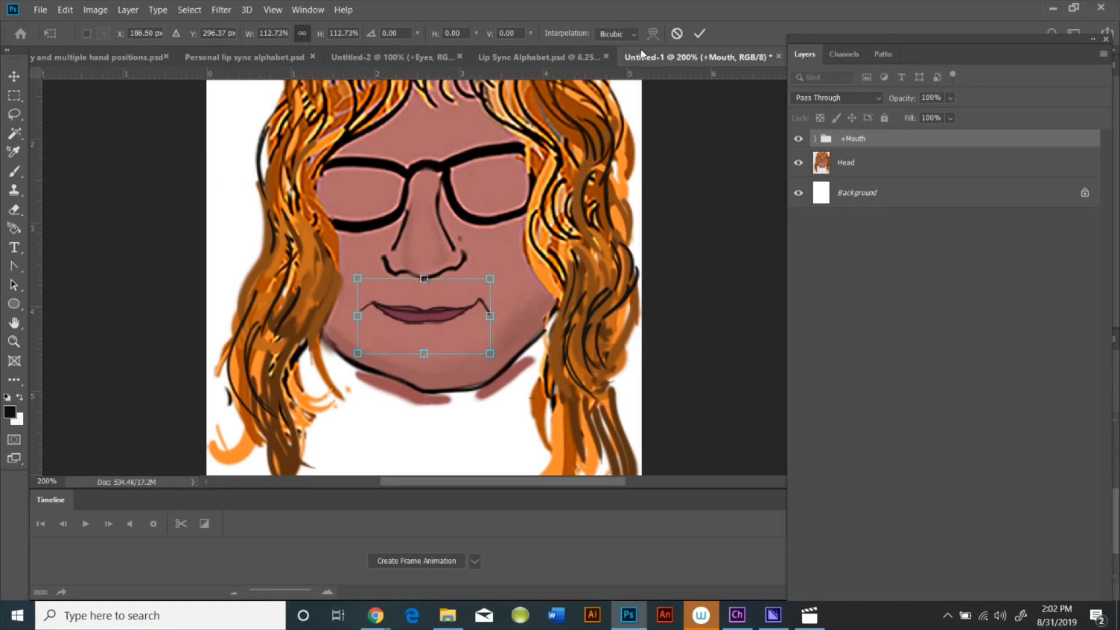
{"action": "left_click", "coordinate": [699, 34]}
{"action": "key", "text": "z"}
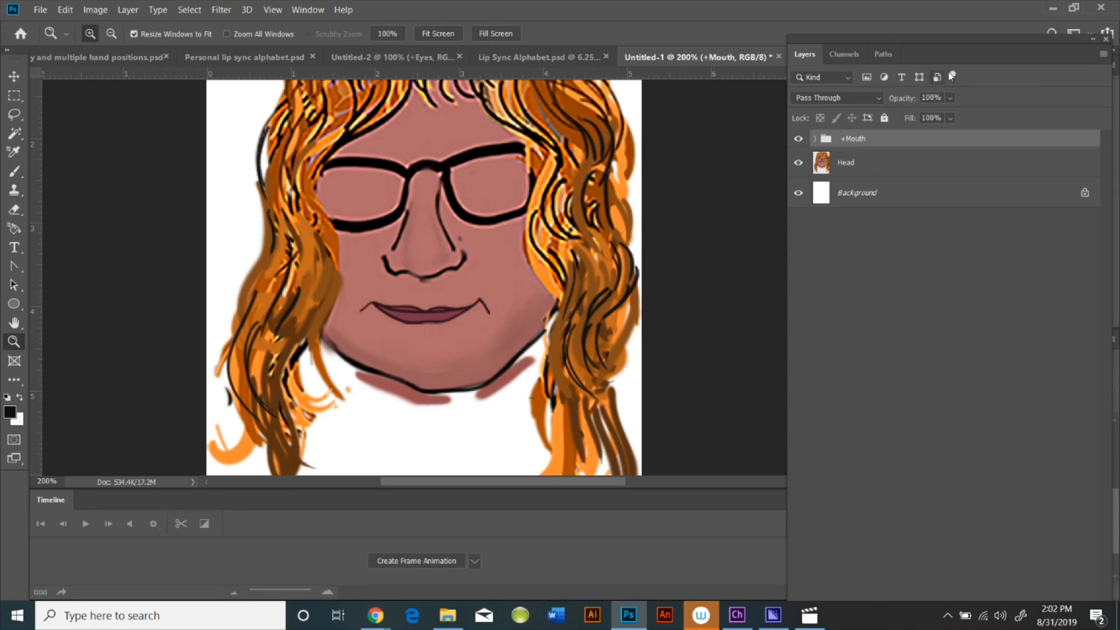
Place the +Eyes library item as layers into the head document and float the Layers panel beside the canvas
{"action": "left_click_drag", "start_coordinate": [976, 40], "coordinate": [810, 83]}
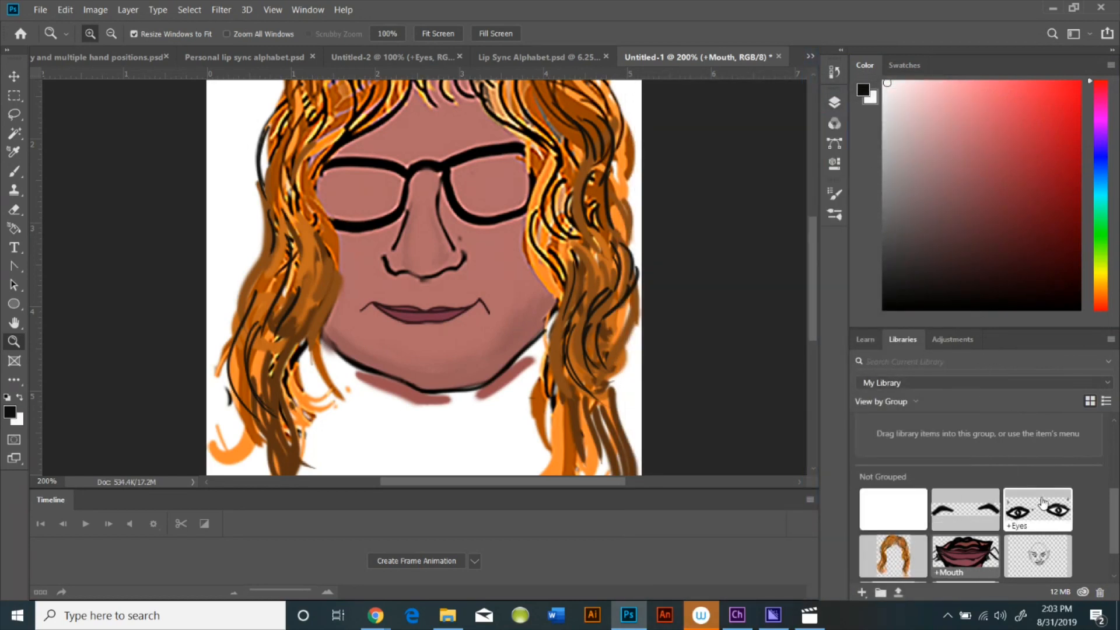
{"action": "key", "text": "F7"}
{"action": "right_click", "coordinate": [1027, 514]}
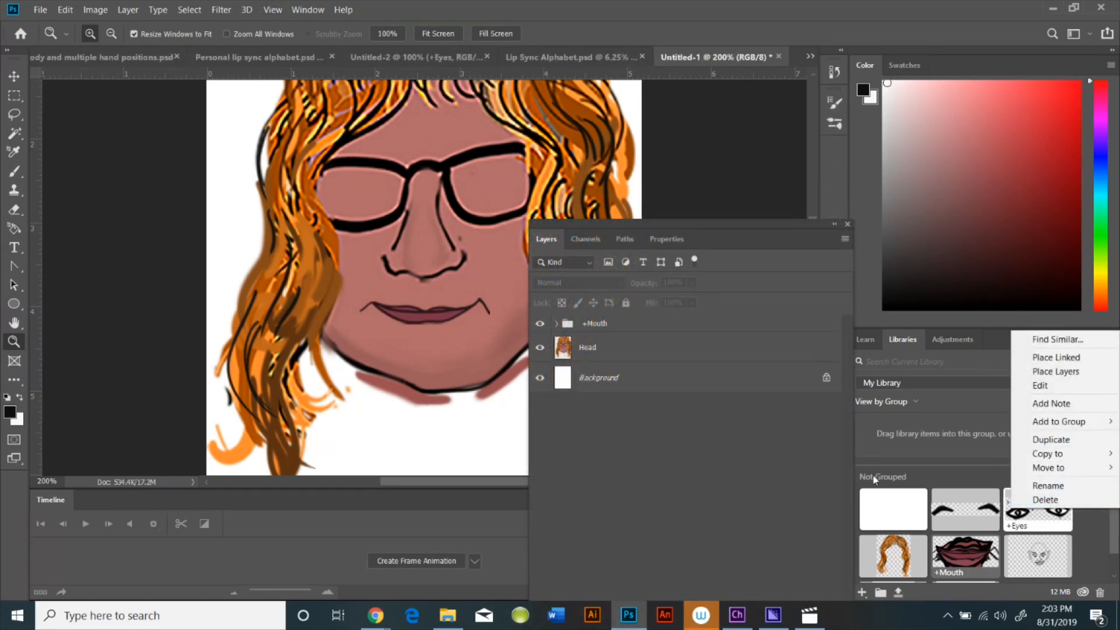
{"action": "left_click", "coordinate": [1056, 372]}
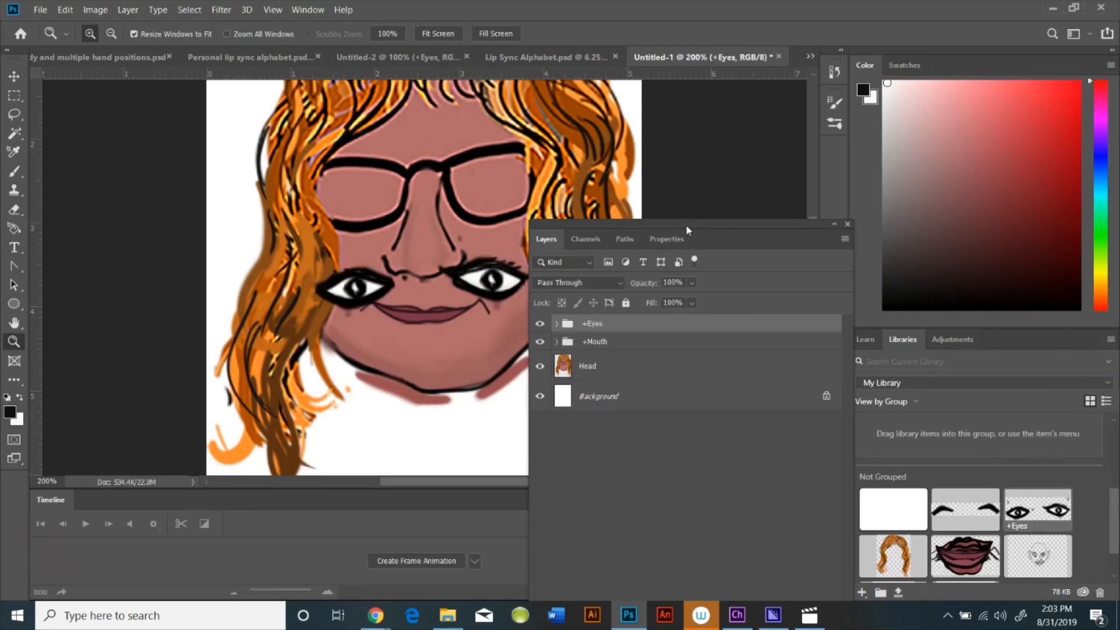
{"action": "left_click_drag", "start_coordinate": [688, 223], "coordinate": [910, 152]}
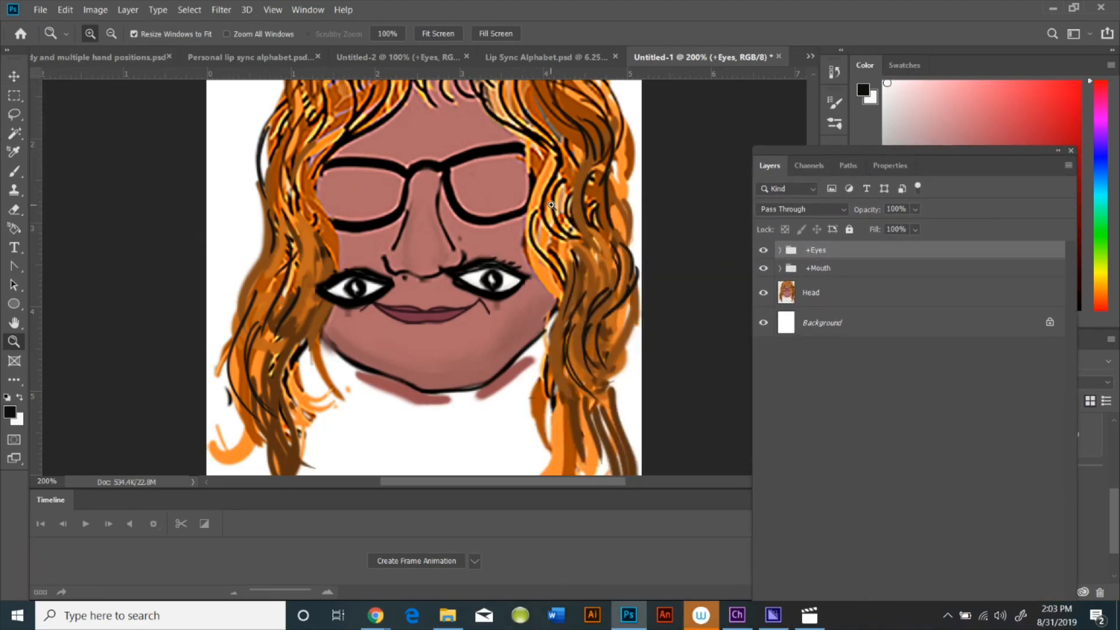
Move the +Right Eye and +Left eye groups up so each eye sits inside one lens of the glasses
{"action": "left_click", "coordinate": [14, 78]}
{"action": "left_click_drag", "start_coordinate": [376, 282], "coordinate": [378, 188]}
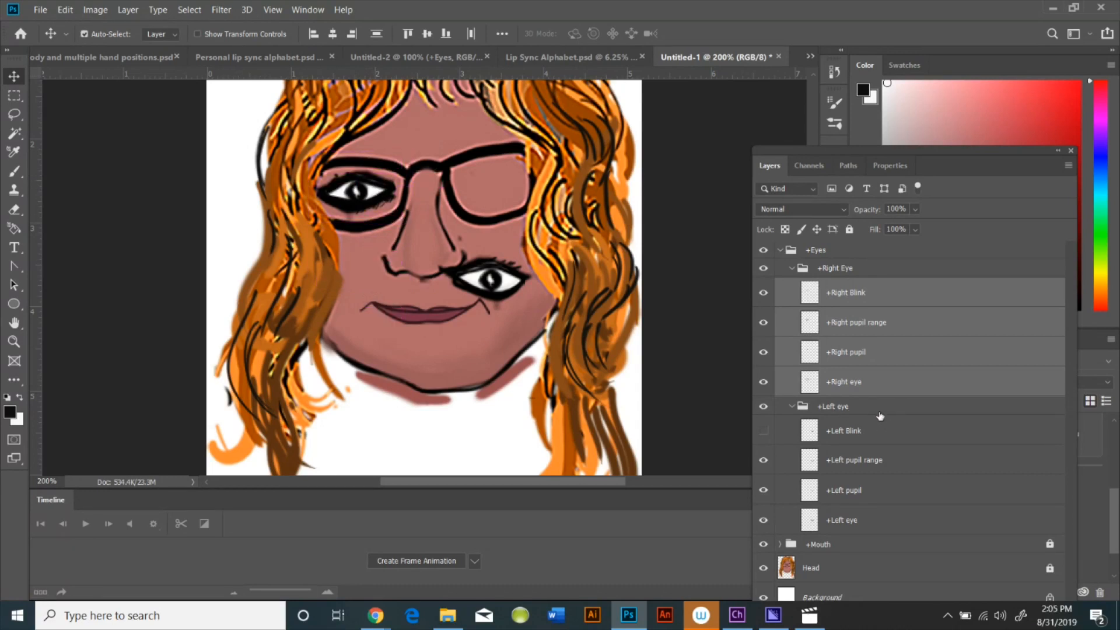
{"action": "left_click", "coordinate": [802, 408]}
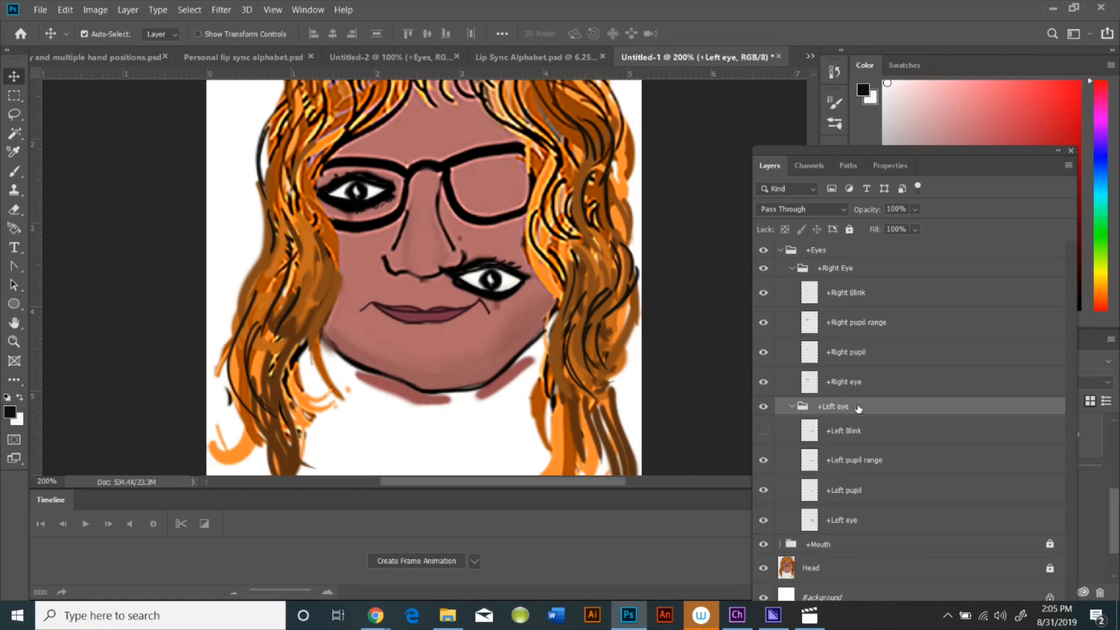
{"action": "left_click_drag", "start_coordinate": [493, 281], "coordinate": [507, 194]}
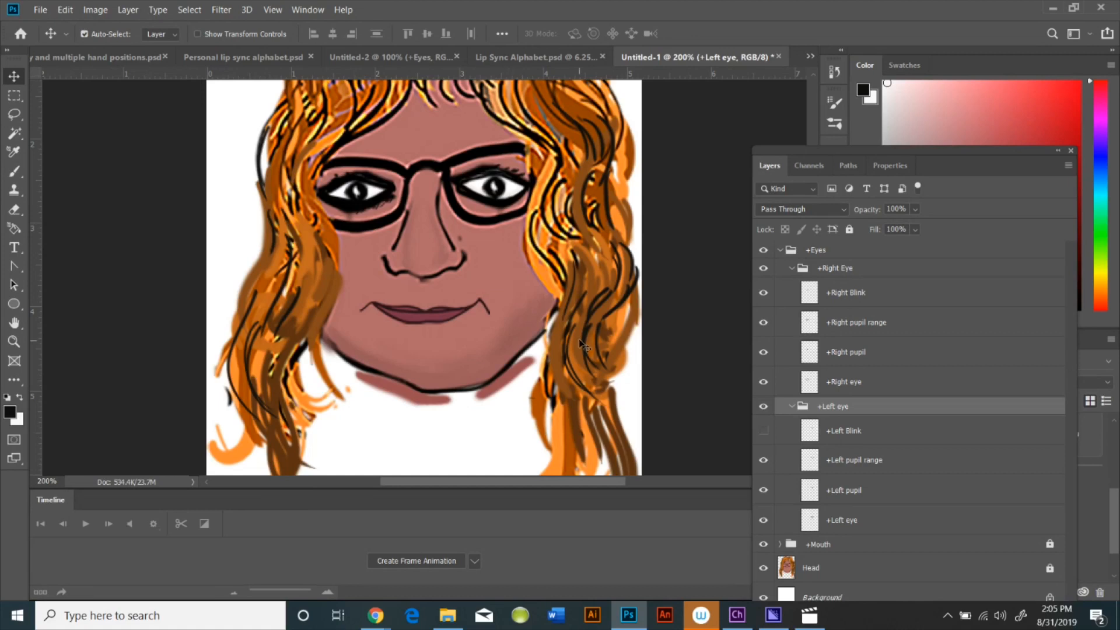
Collapse the +Right Eye, +Left eye and +Eyes groups and move the floating Layers panel aside
{"action": "scroll", "coordinate": [580, 347], "scroll_direction": "up", "scroll_amount": 3}
{"action": "scroll", "coordinate": [580, 347], "scroll_direction": "up", "scroll_amount": 1}
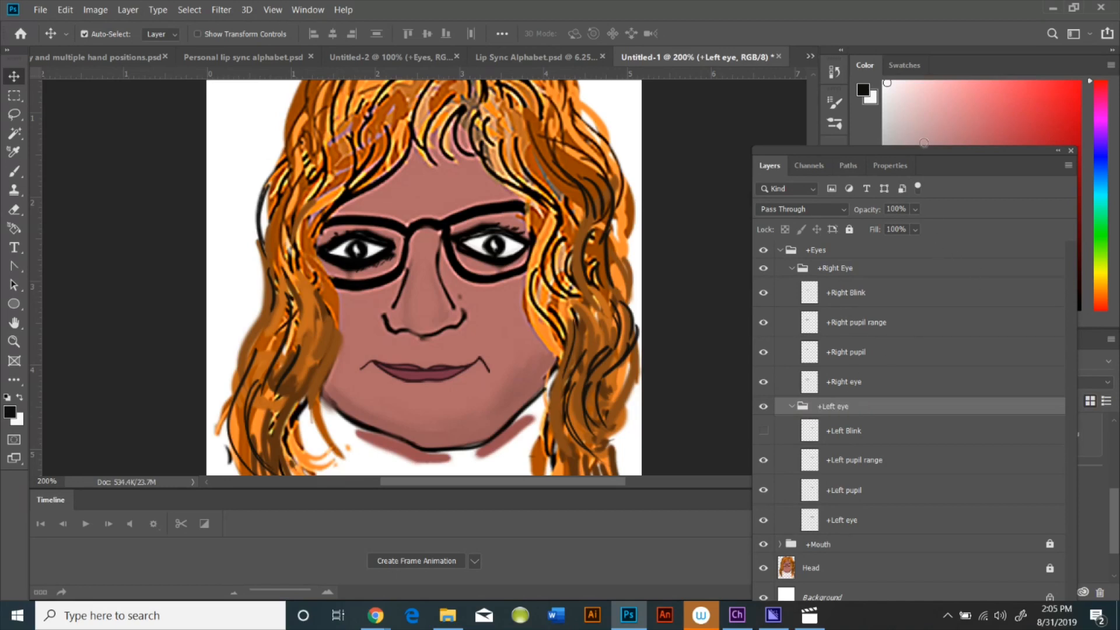
{"action": "left_click_drag", "start_coordinate": [939, 152], "coordinate": [131, 180]}
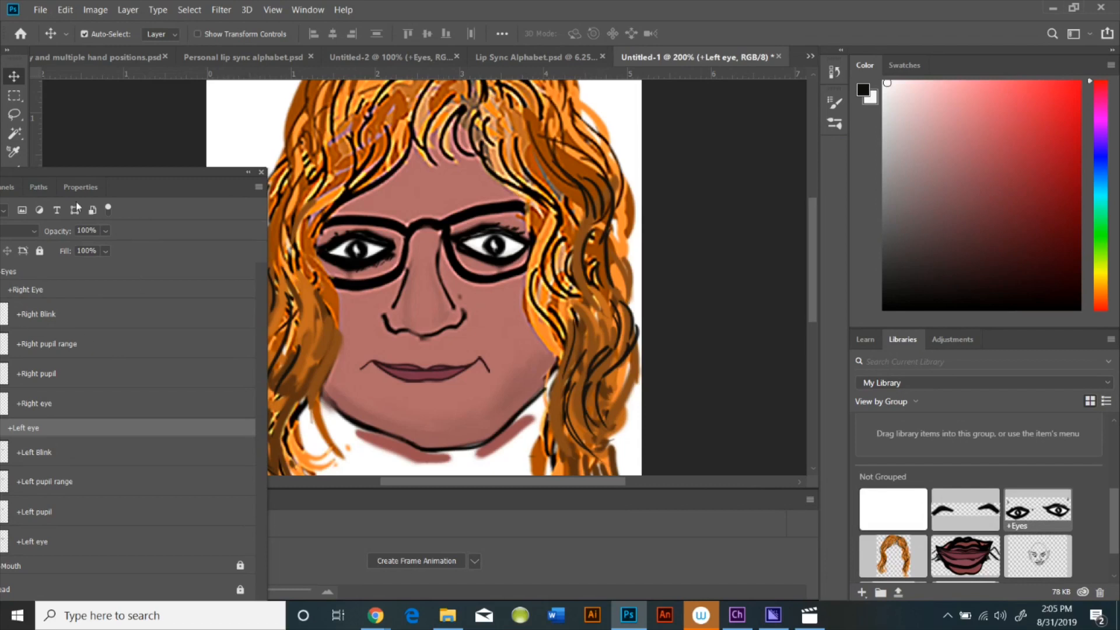
{"action": "left_click_drag", "start_coordinate": [102, 187], "coordinate": [246, 153]}
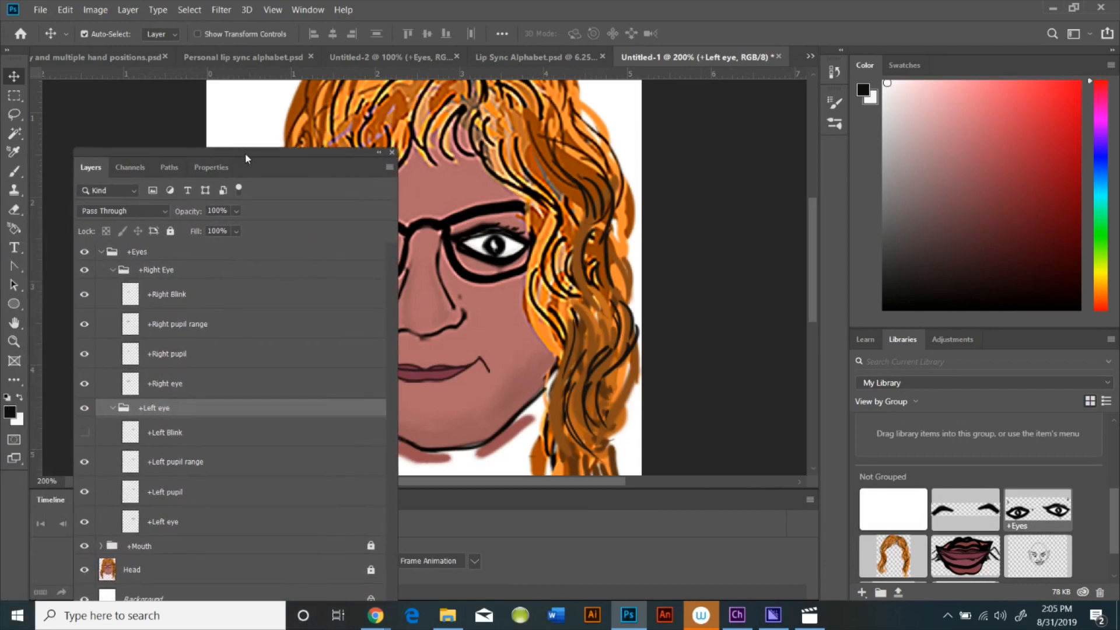
{"action": "left_click", "coordinate": [113, 270]}
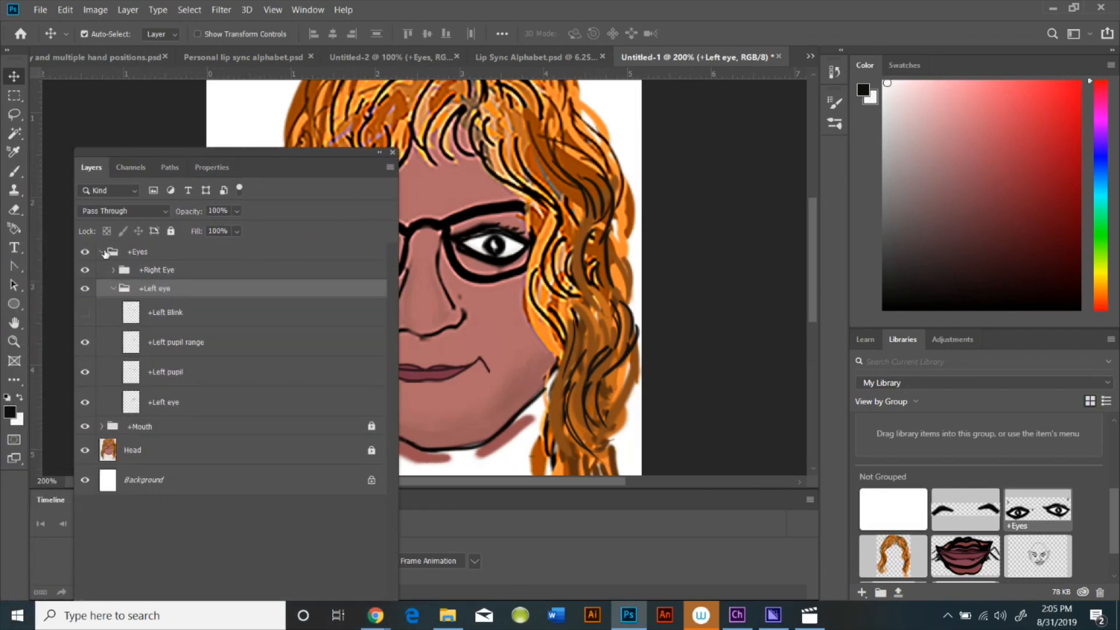
{"action": "left_click", "coordinate": [106, 252]}
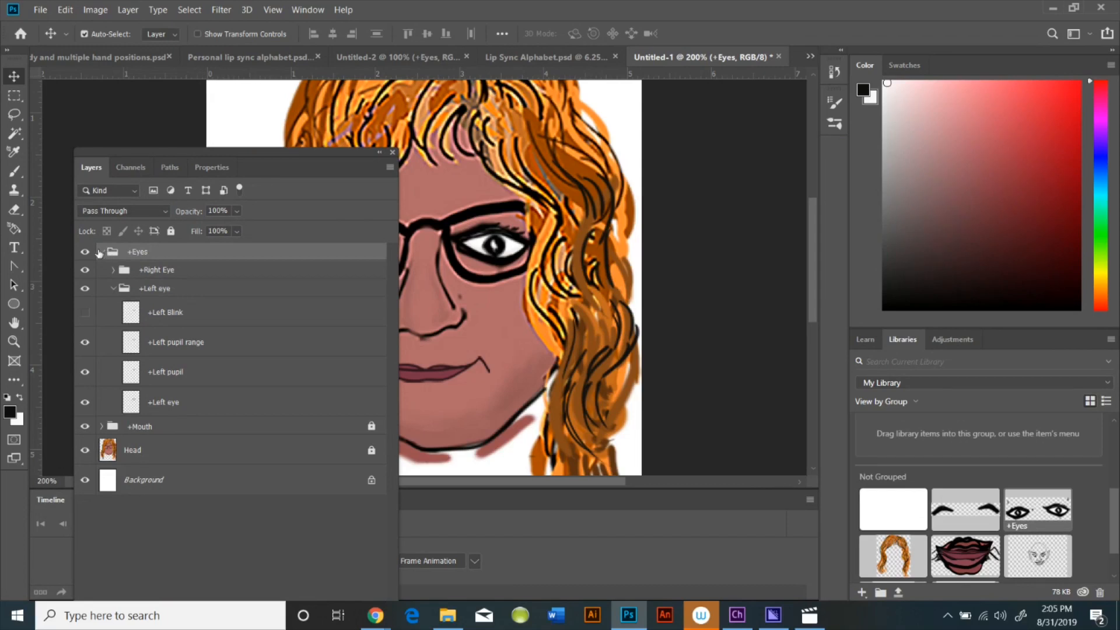
{"action": "left_click", "coordinate": [102, 252]}
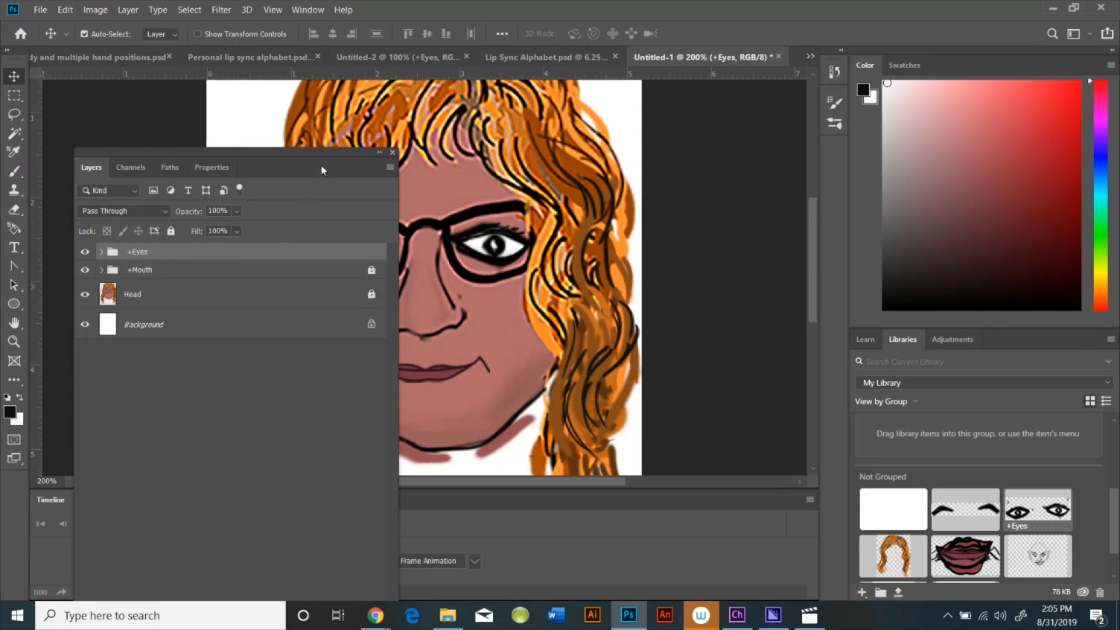
{"action": "left_click_drag", "start_coordinate": [321, 168], "coordinate": [269, 158]}
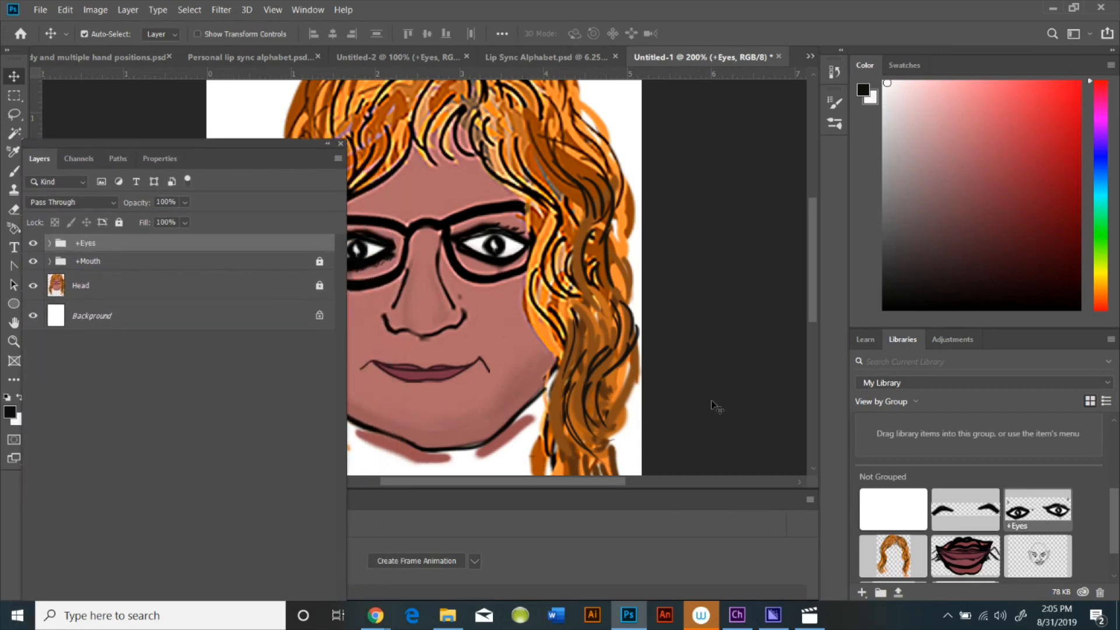
Place the +Eyebrows library item as layers and move it up to sit just above the glasses
{"action": "right_click", "coordinate": [969, 515]}
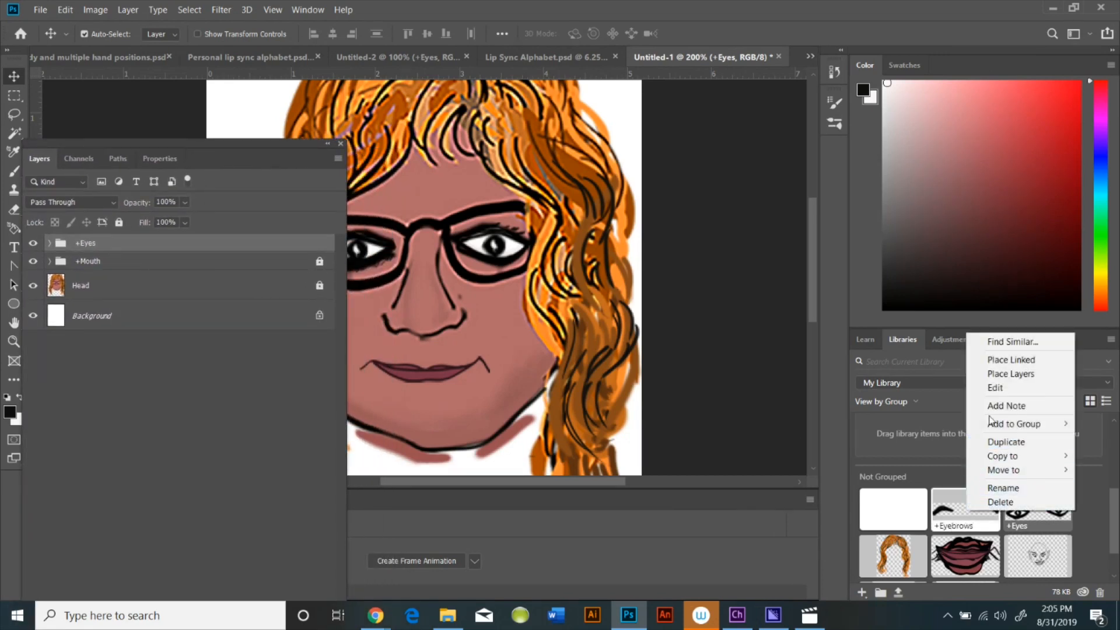
{"action": "left_click", "coordinate": [997, 374]}
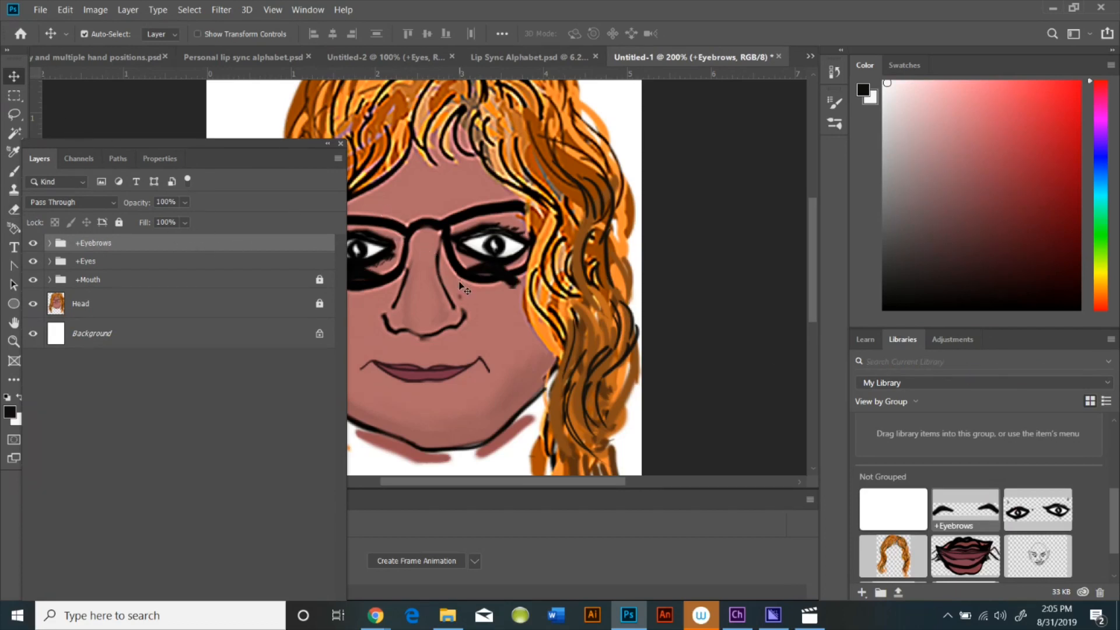
{"action": "key", "text": "ctrl"}
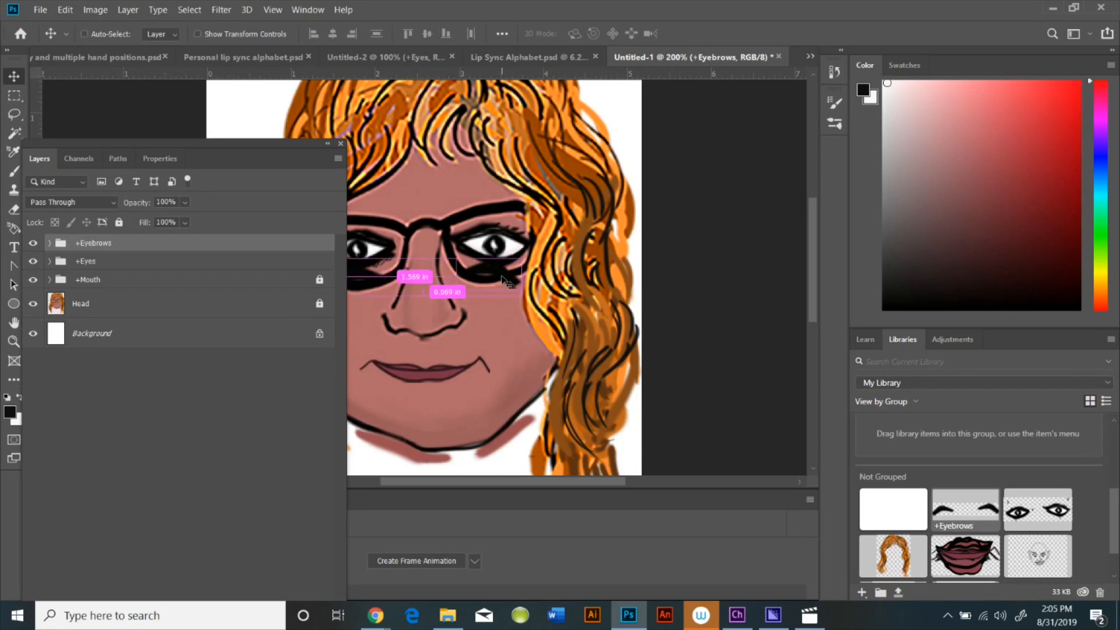
{"action": "left_click_drag", "start_coordinate": [503, 257], "coordinate": [514, 221]}
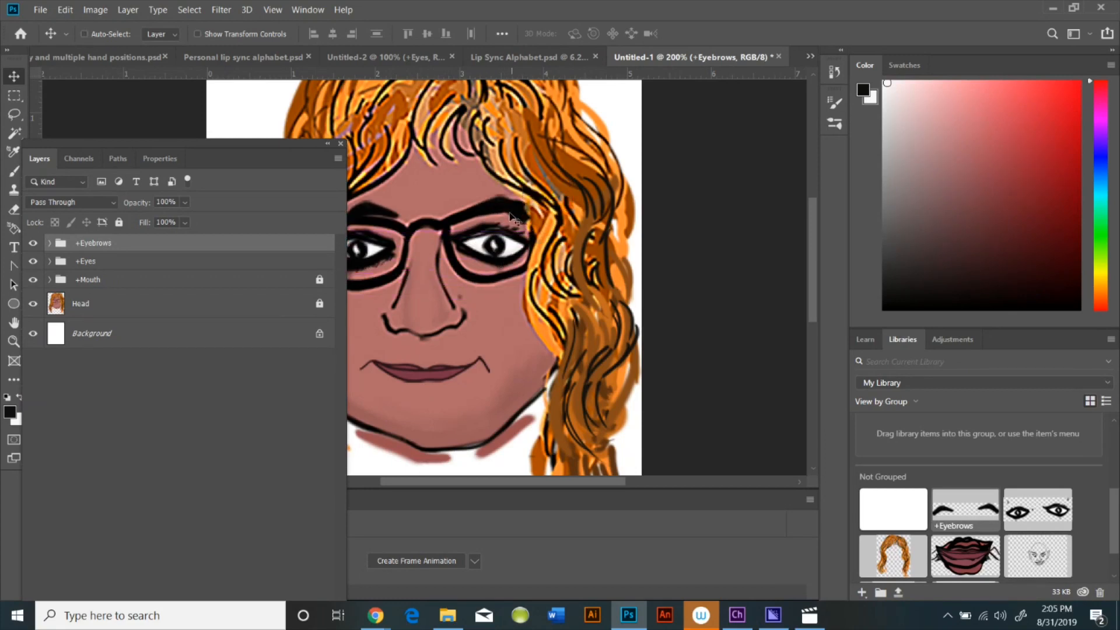
Examine the layer order of the reference full-body puppet document, then return to the head document
{"action": "left_click_drag", "start_coordinate": [198, 159], "coordinate": [877, 115]}
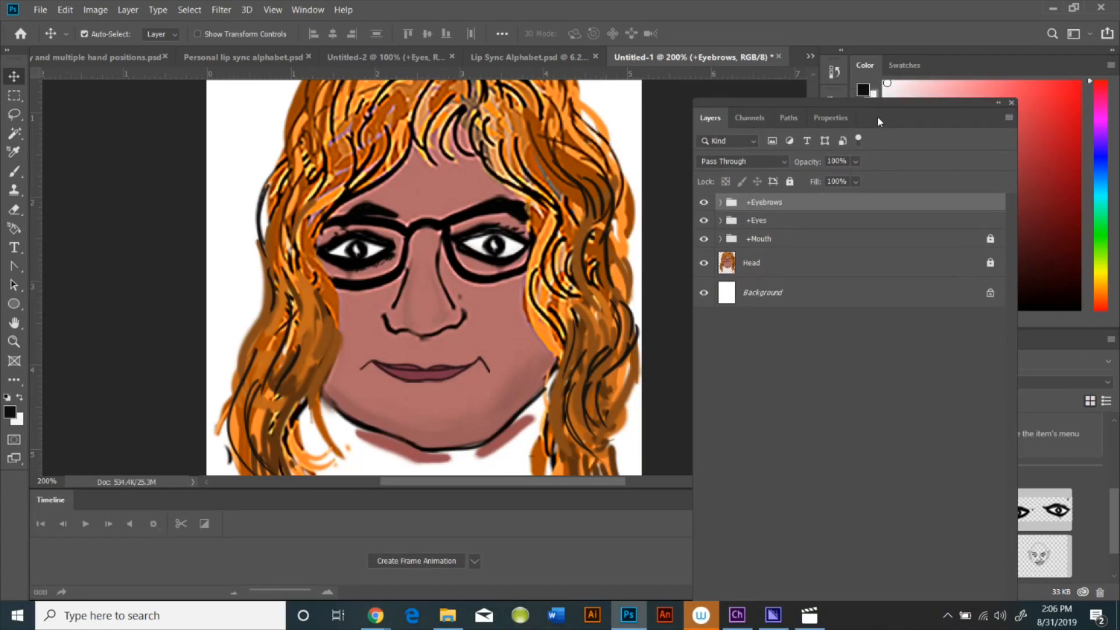
{"action": "scroll", "coordinate": [671, 213], "scroll_direction": "up", "scroll_amount": 3}
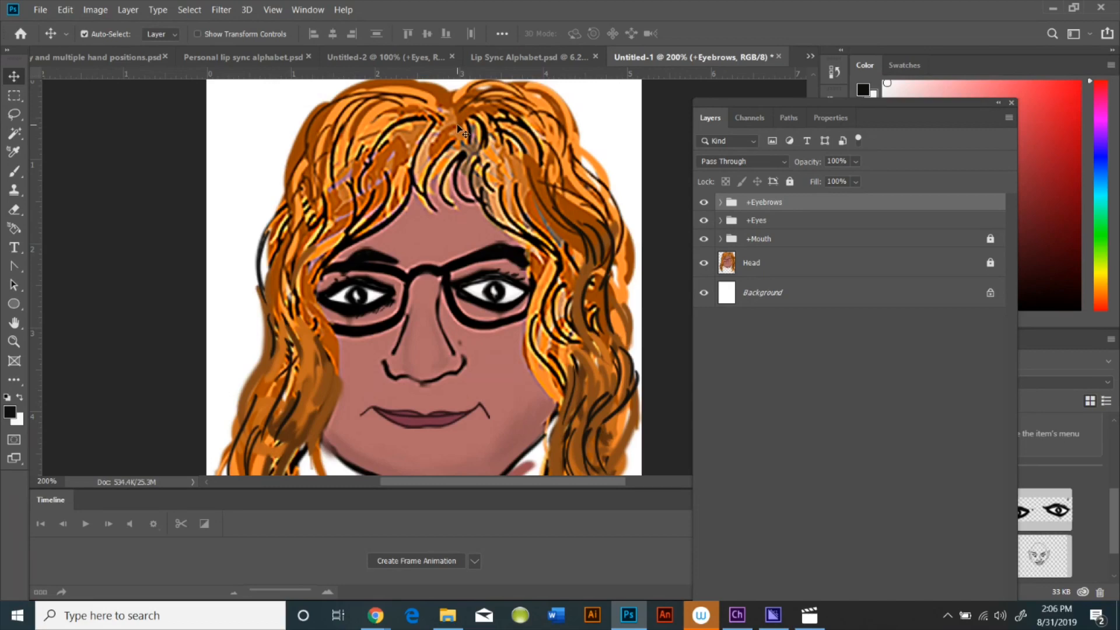
{"action": "left_click", "coordinate": [89, 57]}
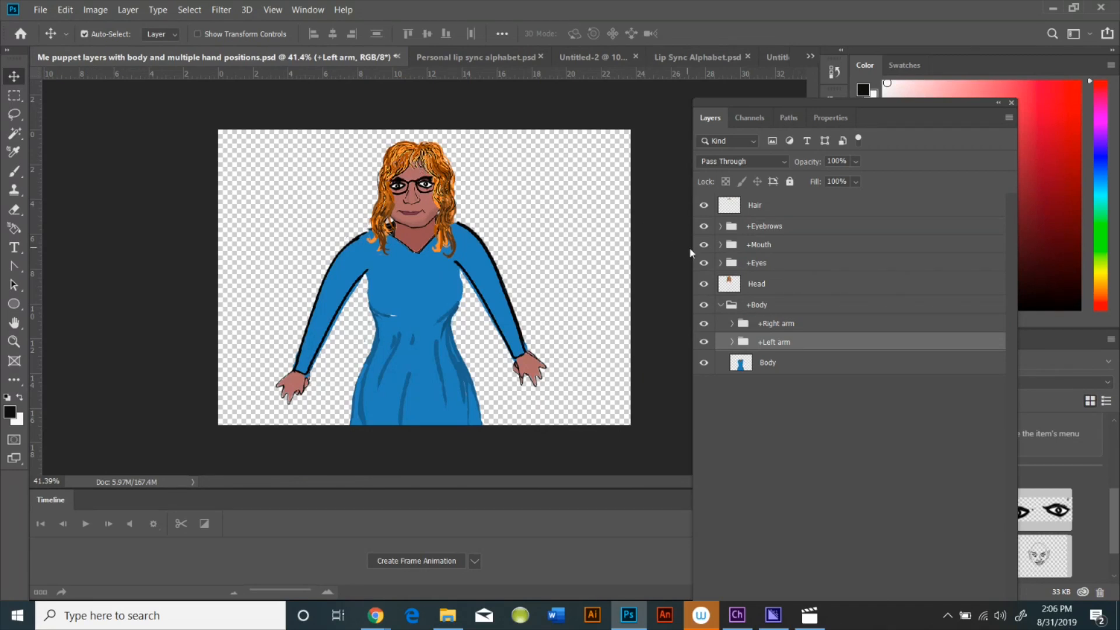
{"action": "left_click", "coordinate": [743, 209]}
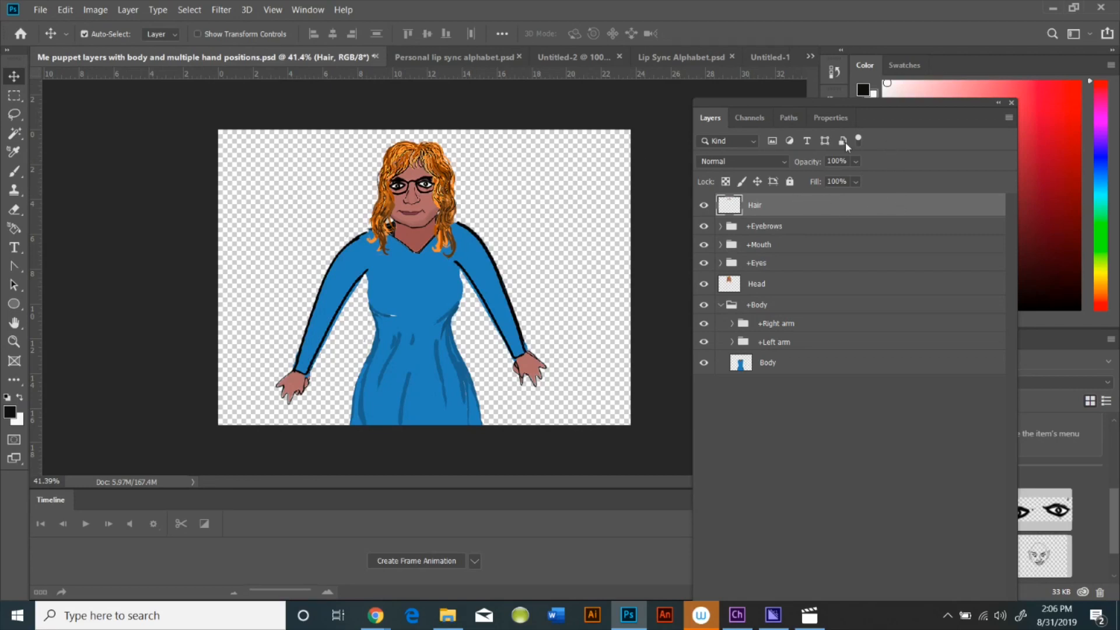
{"action": "left_click_drag", "start_coordinate": [913, 103], "coordinate": [790, 89]}
{"action": "left_click_drag", "start_coordinate": [646, 195], "coordinate": [980, 508]}
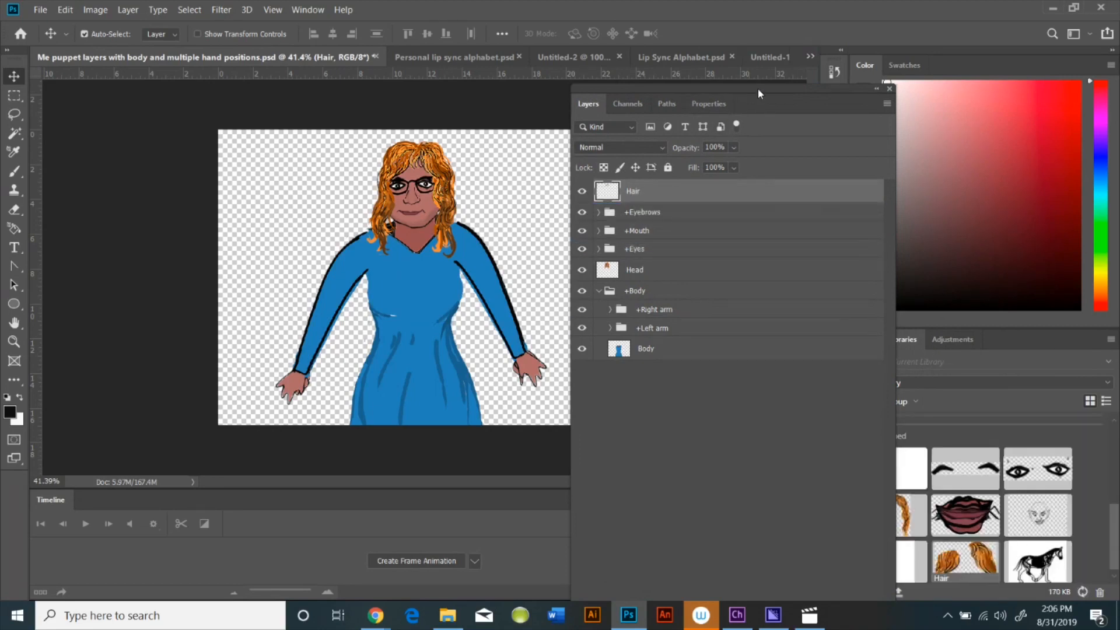
{"action": "left_click_drag", "start_coordinate": [761, 89], "coordinate": [874, 77]}
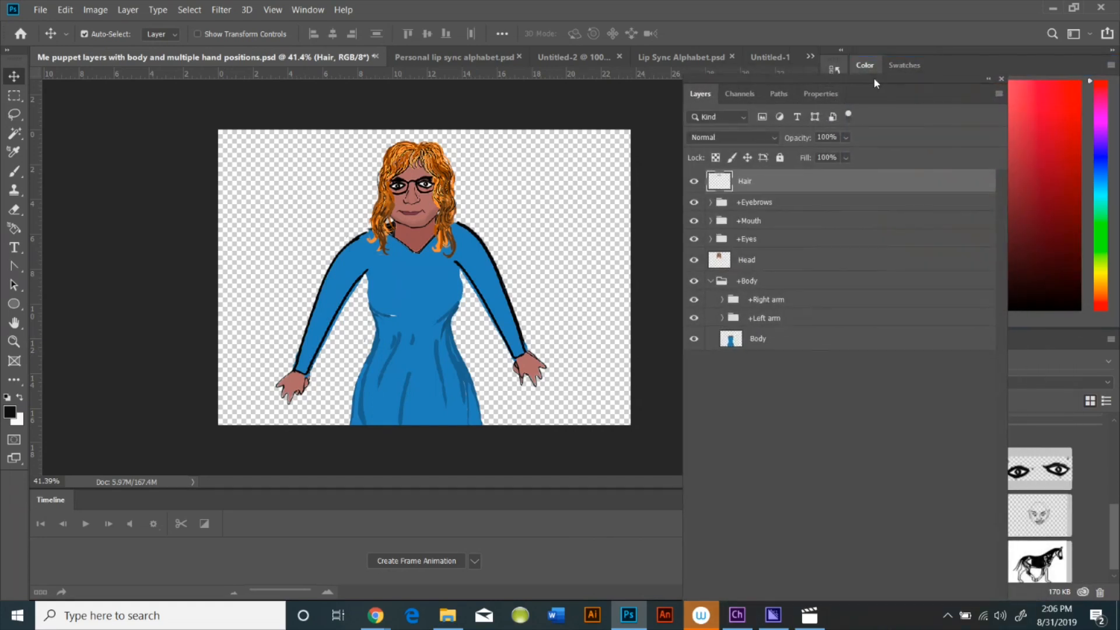
{"action": "left_click", "coordinate": [781, 54]}
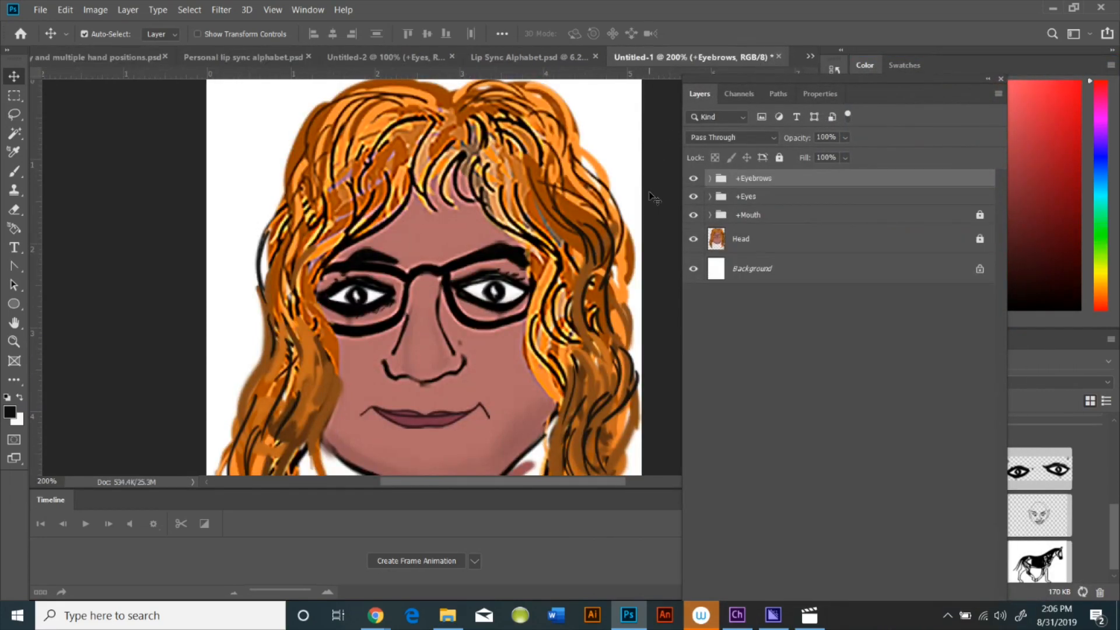
Place the Hair library item as layers and move it up so it frames the top of the head
{"action": "left_click_drag", "start_coordinate": [882, 87], "coordinate": [170, 55]}
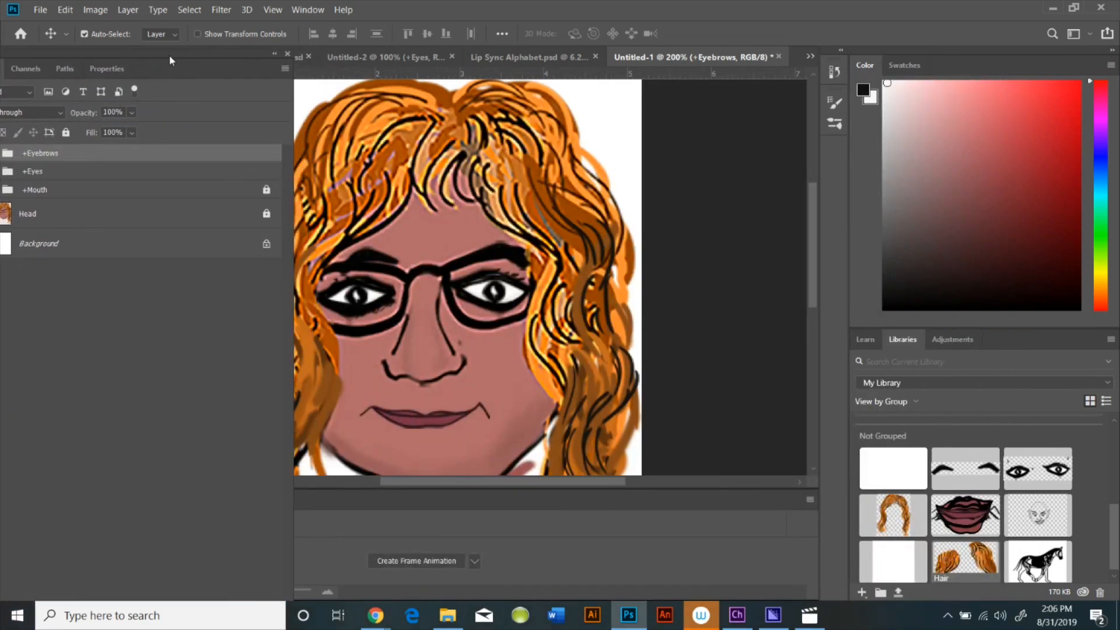
{"action": "right_click", "coordinate": [974, 567]}
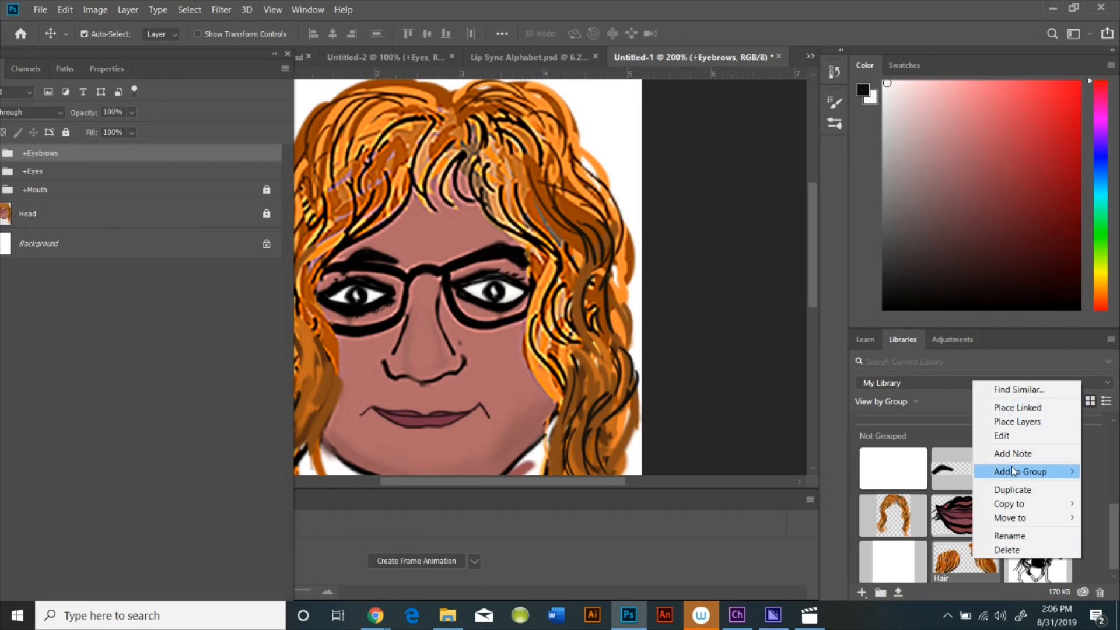
{"action": "left_click", "coordinate": [1033, 424]}
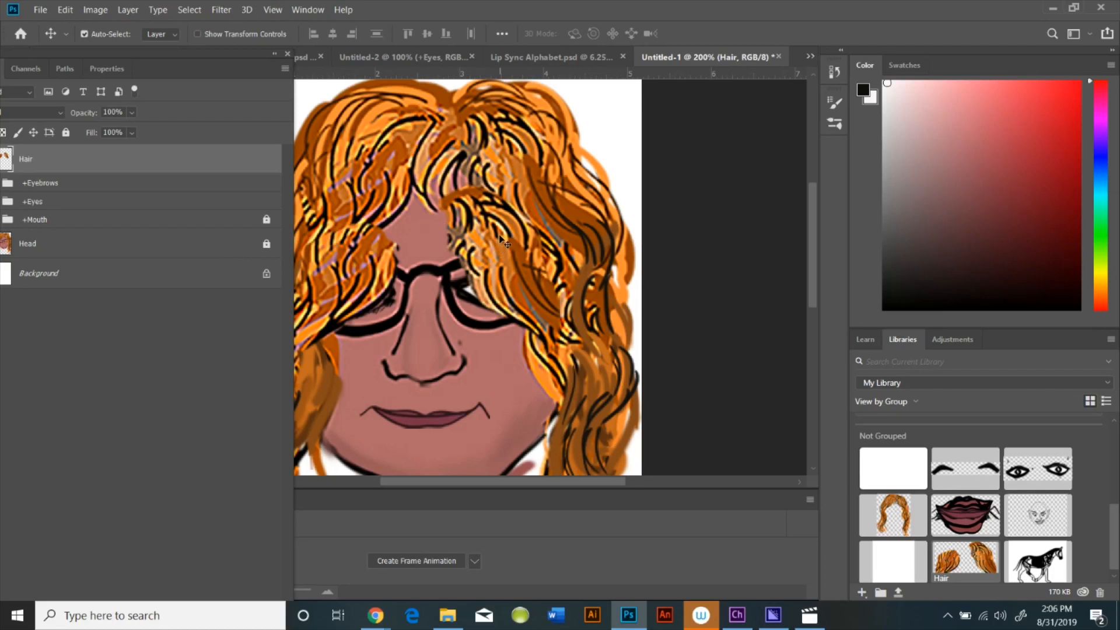
{"action": "key", "text": "ctrl"}
{"action": "left_click_drag", "start_coordinate": [500, 242], "coordinate": [508, 157]}
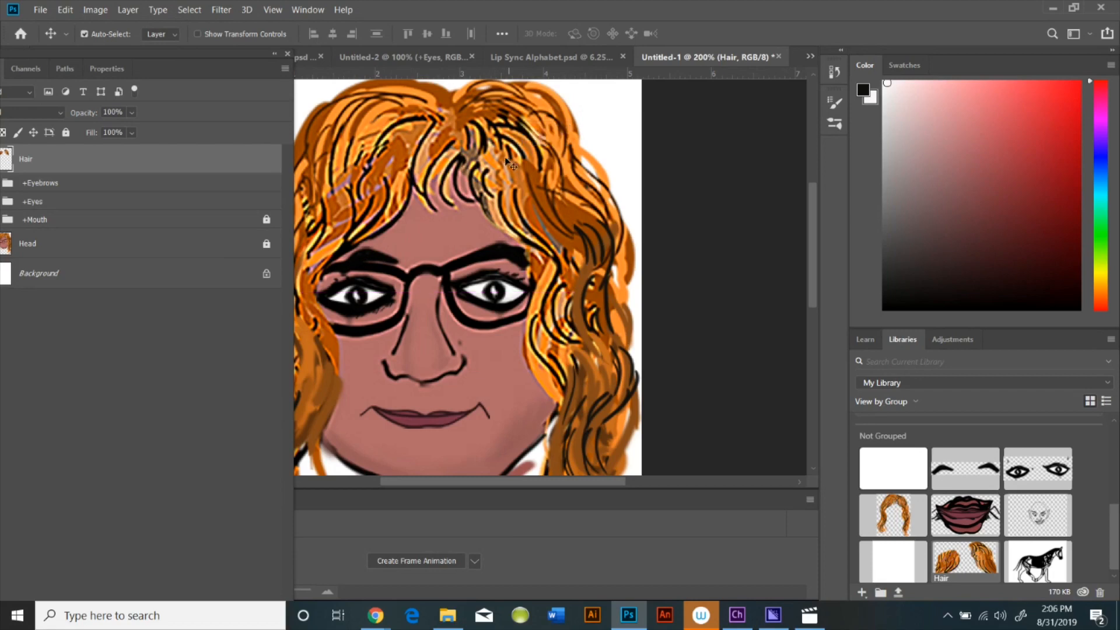
Dock the Layers panel back into the right-side panel column and expand it to full height
{"action": "left_click_drag", "start_coordinate": [227, 65], "coordinate": [946, 51]}
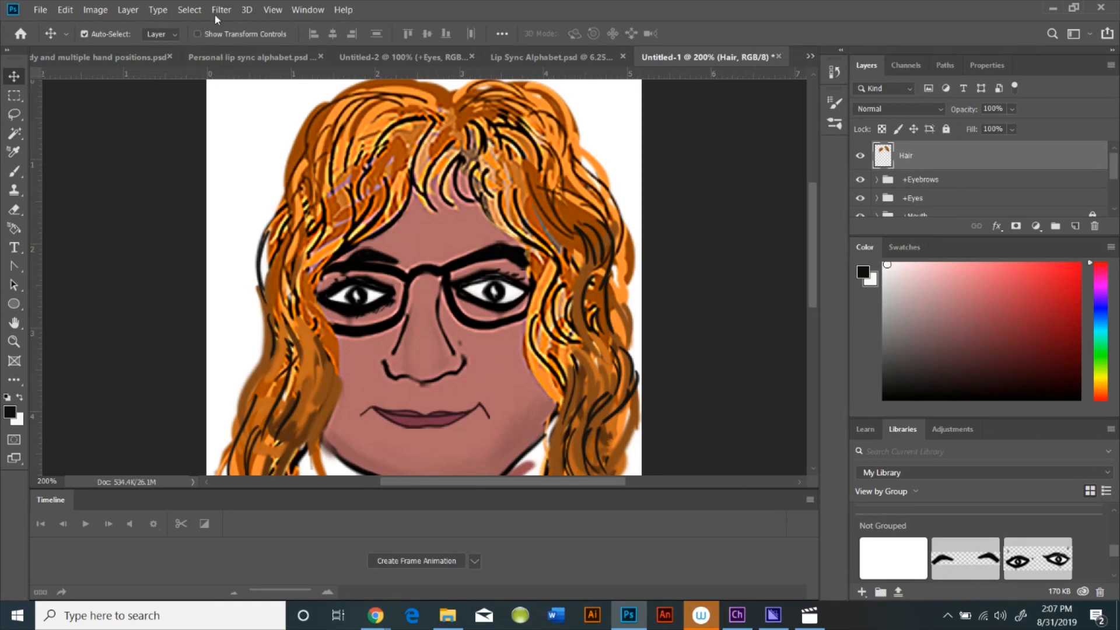
{"action": "left_click", "coordinate": [297, 10]}
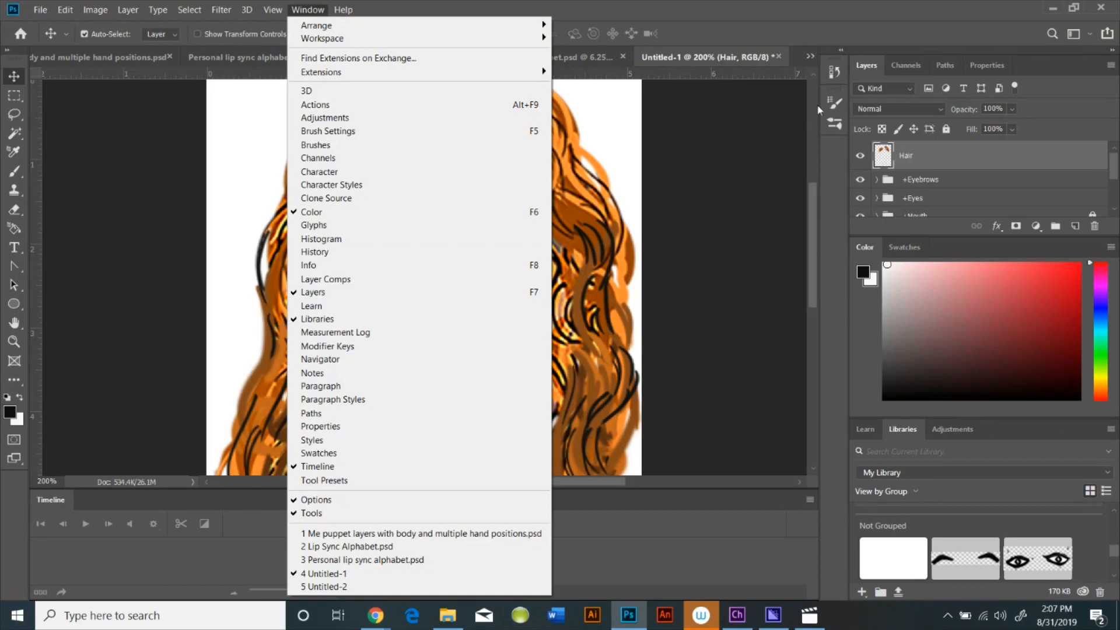
{"action": "left_click", "coordinate": [866, 66]}
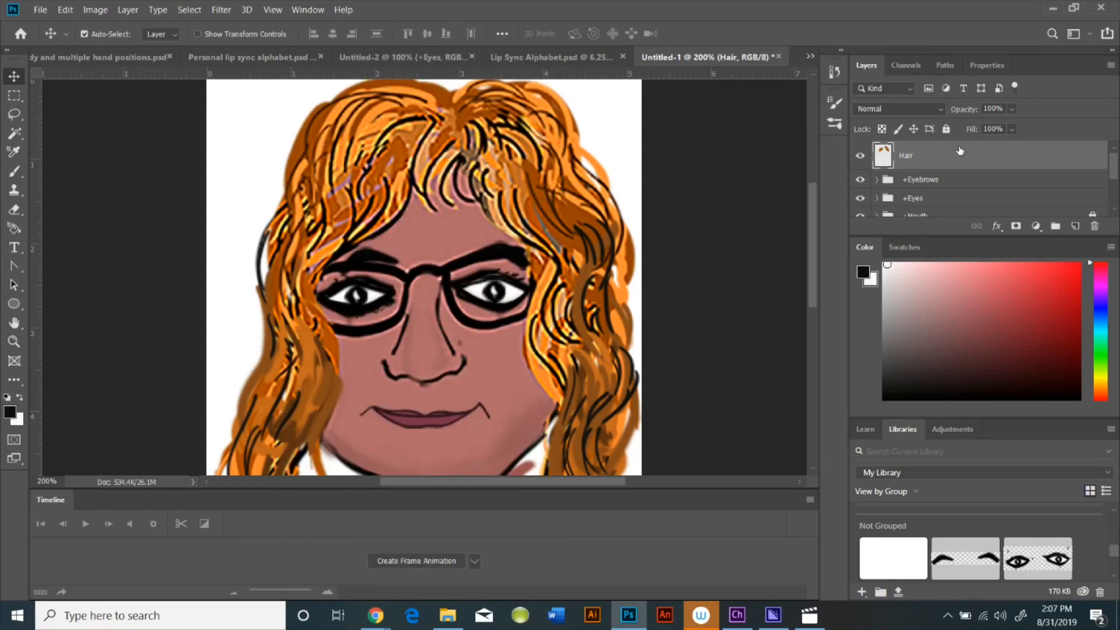
{"action": "double_click", "coordinate": [1045, 69]}
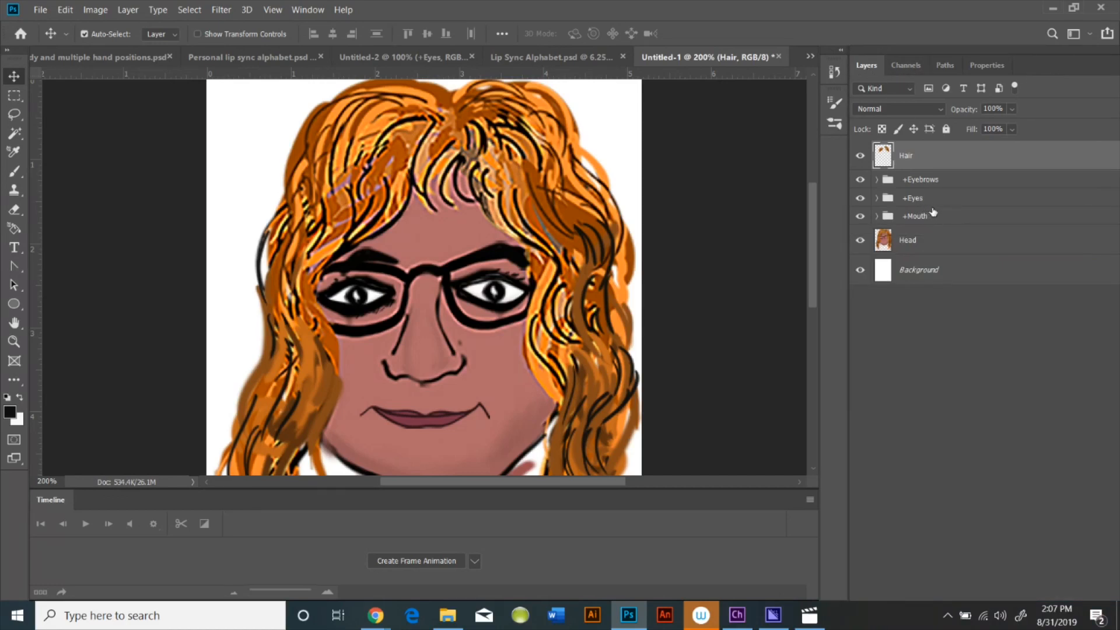
Inspect the +Eyebrows group's layers and the lower part of the canvas
{"action": "left_click", "coordinate": [878, 181]}
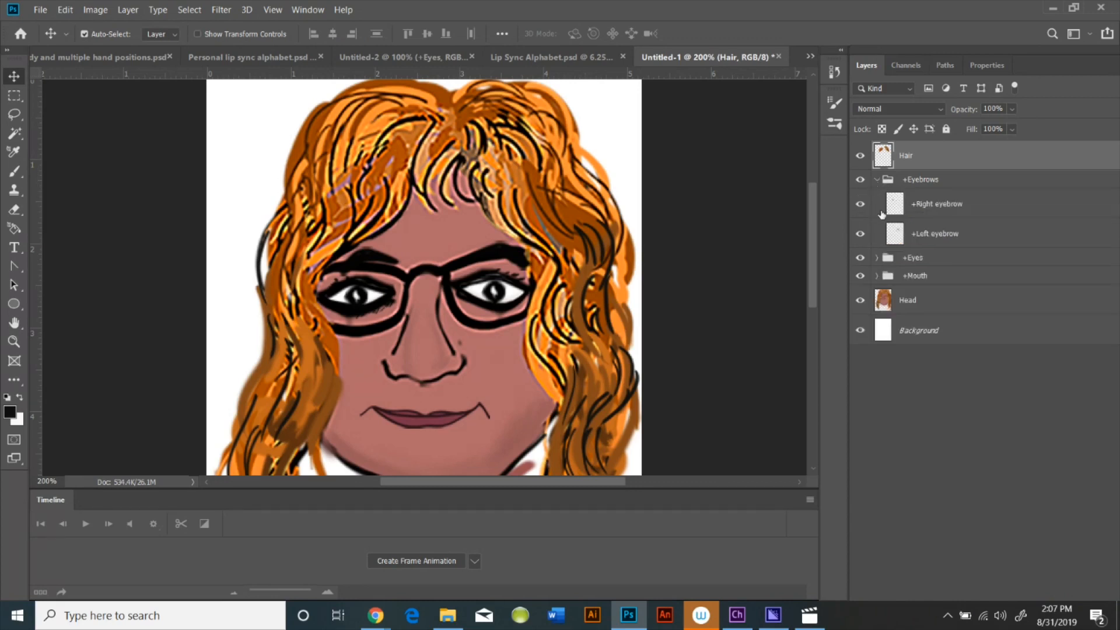
{"action": "left_click", "coordinate": [880, 180]}
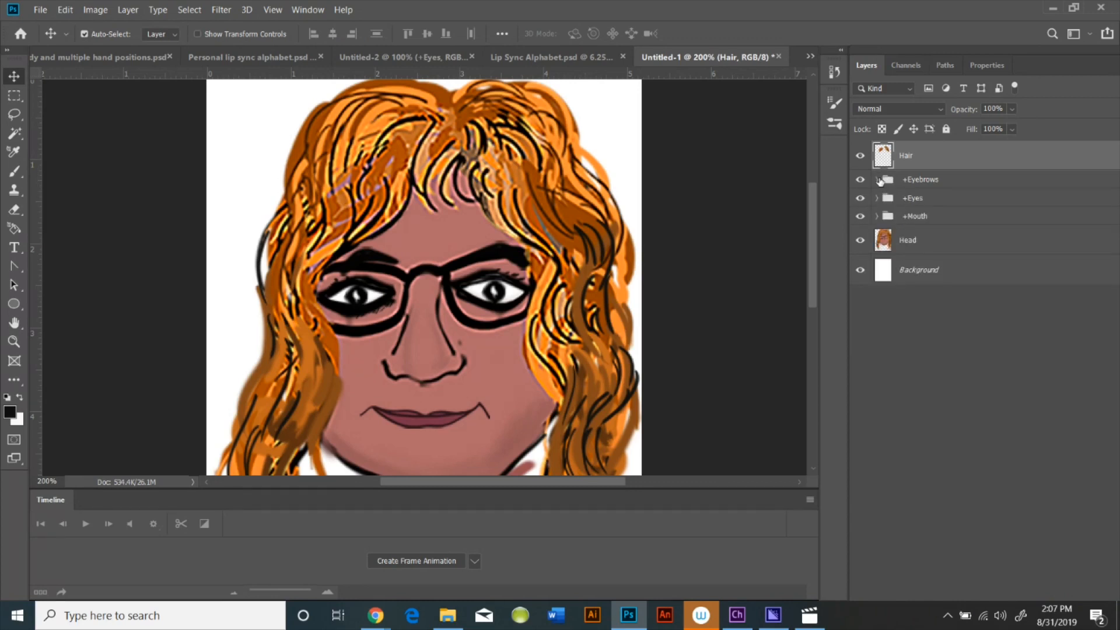
{"action": "left_click", "coordinate": [879, 180]}
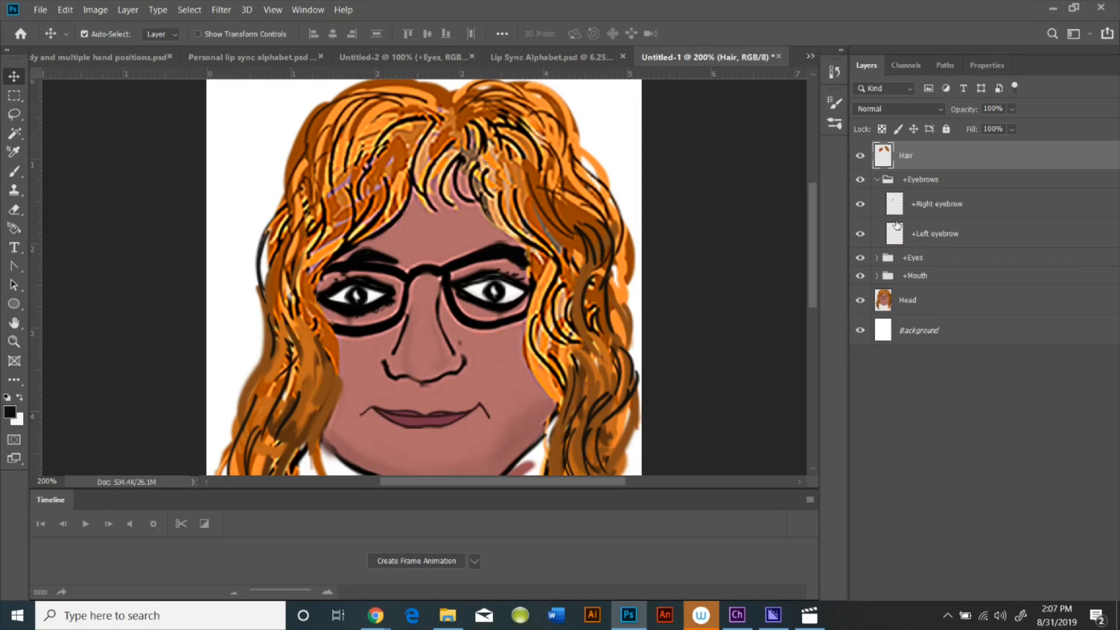
{"action": "left_click", "coordinate": [878, 180]}
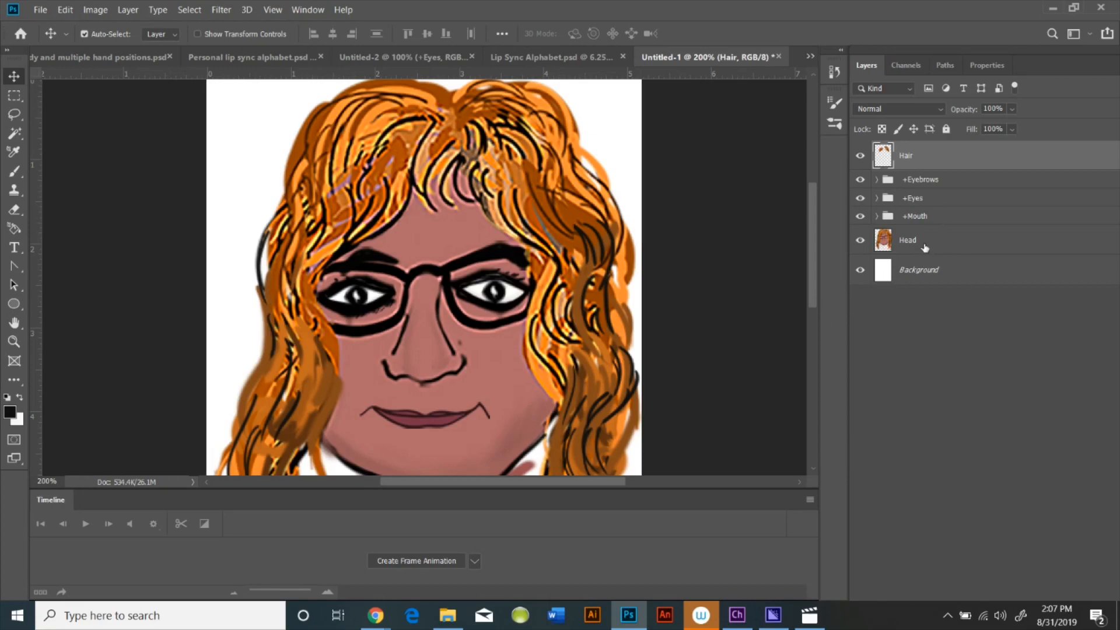
{"action": "scroll", "coordinate": [967, 399], "scroll_direction": "down", "scroll_amount": 5}
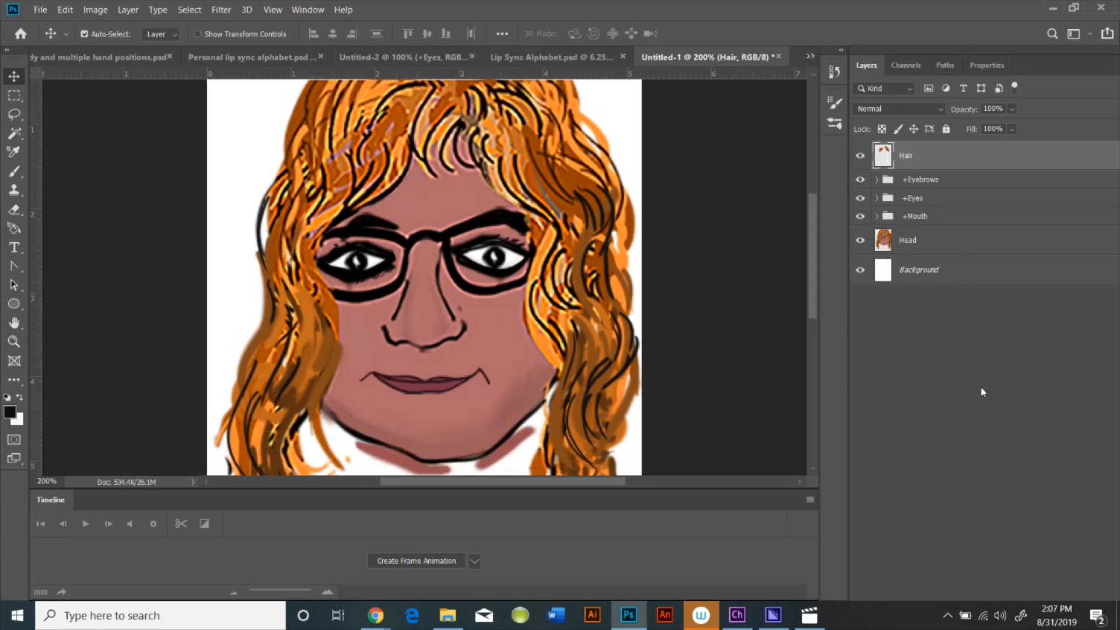
{"action": "scroll", "coordinate": [978, 383], "scroll_direction": "down", "scroll_amount": 5}
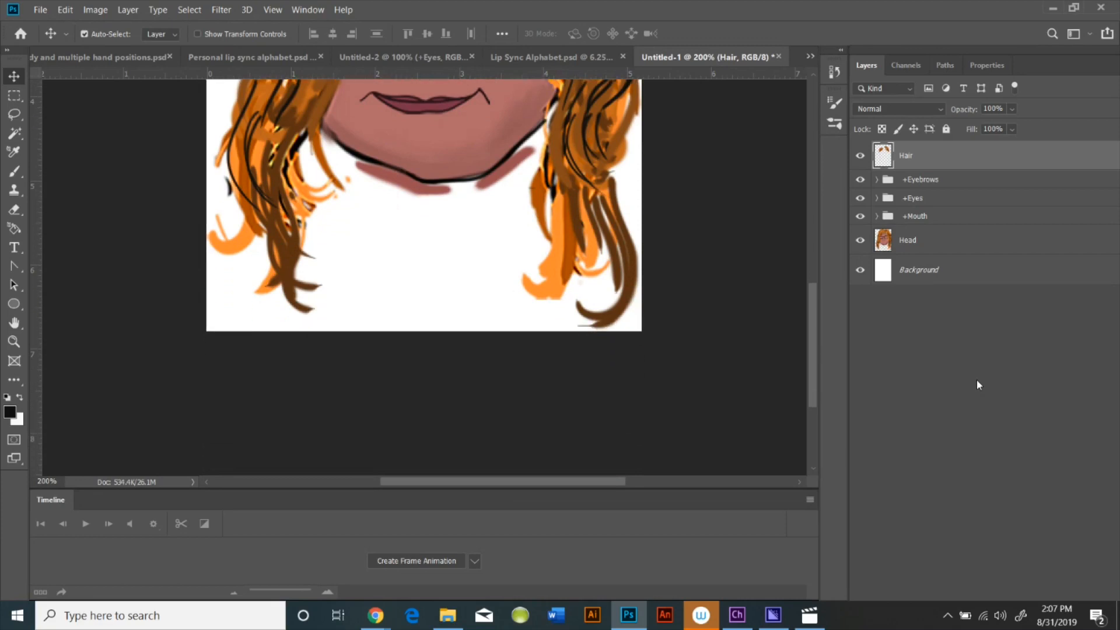
Delete the white Background layer from the head document
{"action": "scroll", "coordinate": [977, 379], "scroll_direction": "up", "scroll_amount": 7}
{"action": "scroll", "coordinate": [974, 374], "scroll_direction": "up", "scroll_amount": 4}
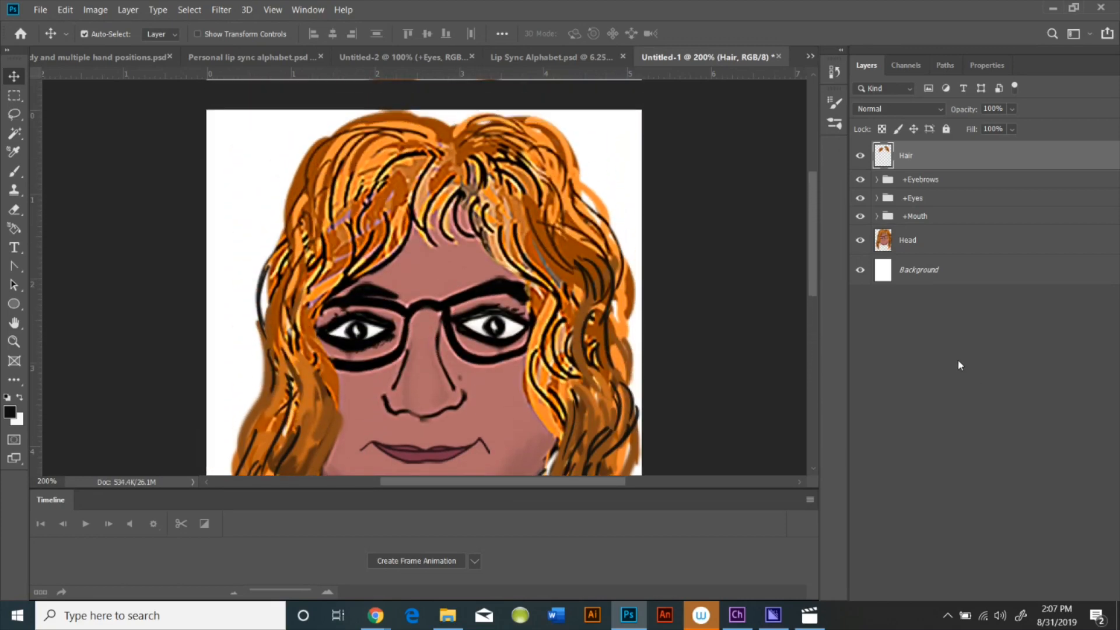
{"action": "left_click", "coordinate": [860, 273]}
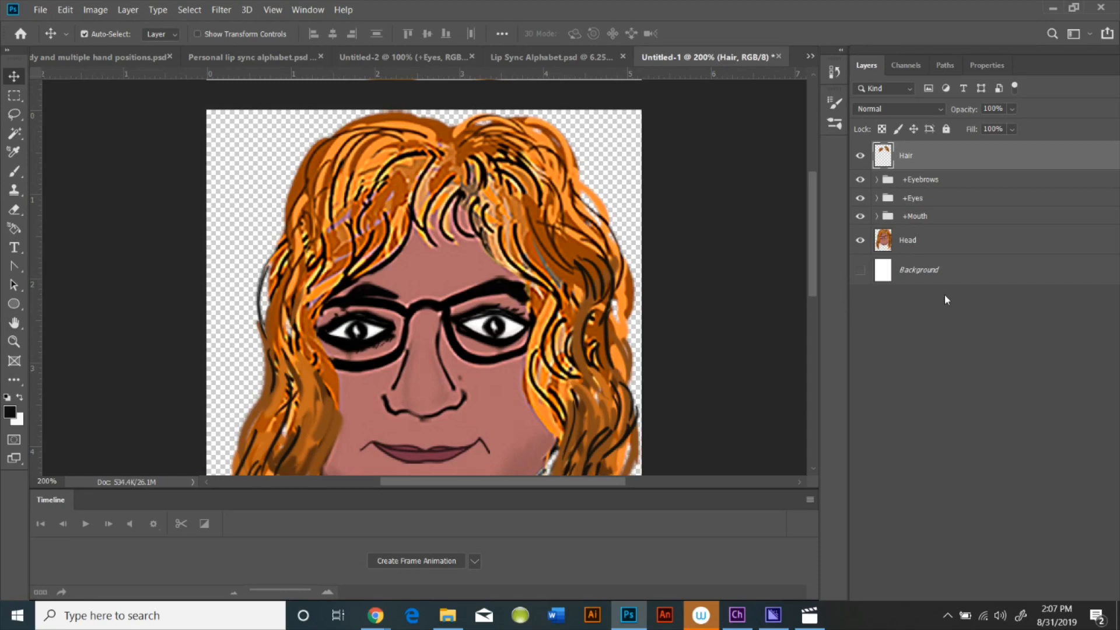
{"action": "left_click", "coordinate": [910, 271]}
{"action": "right_click", "coordinate": [910, 270]}
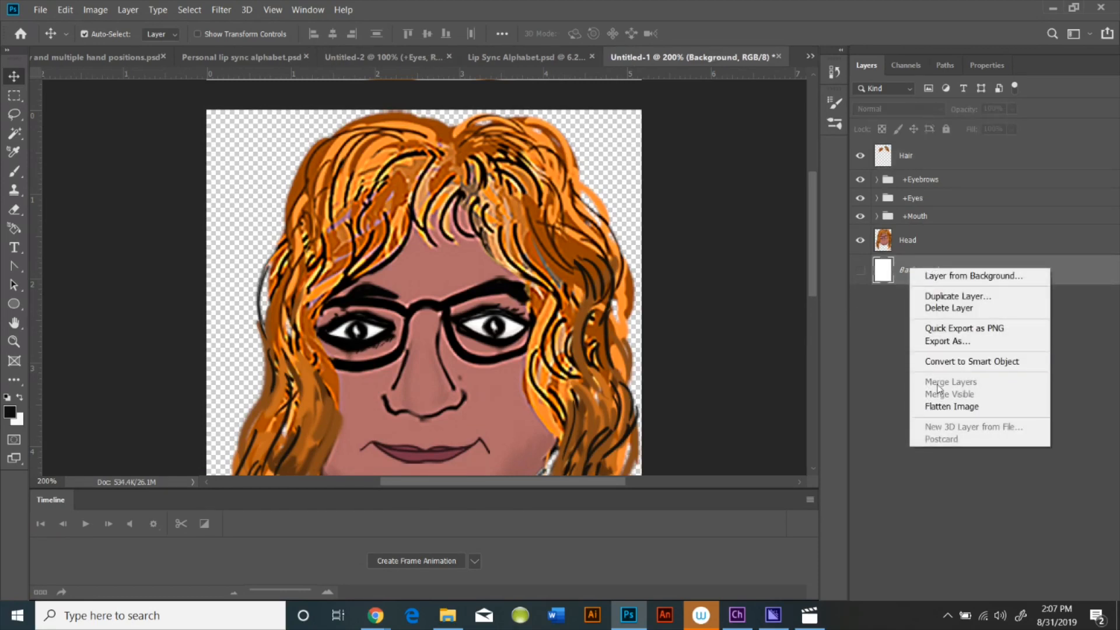
{"action": "left_click", "coordinate": [955, 308]}
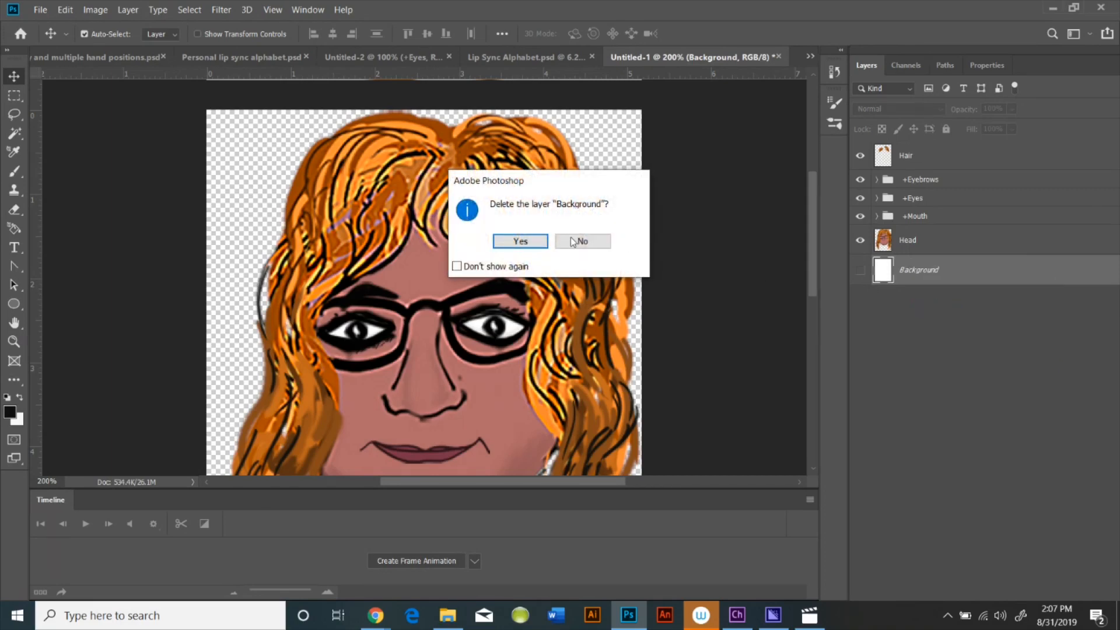
{"action": "left_click", "coordinate": [521, 241]}
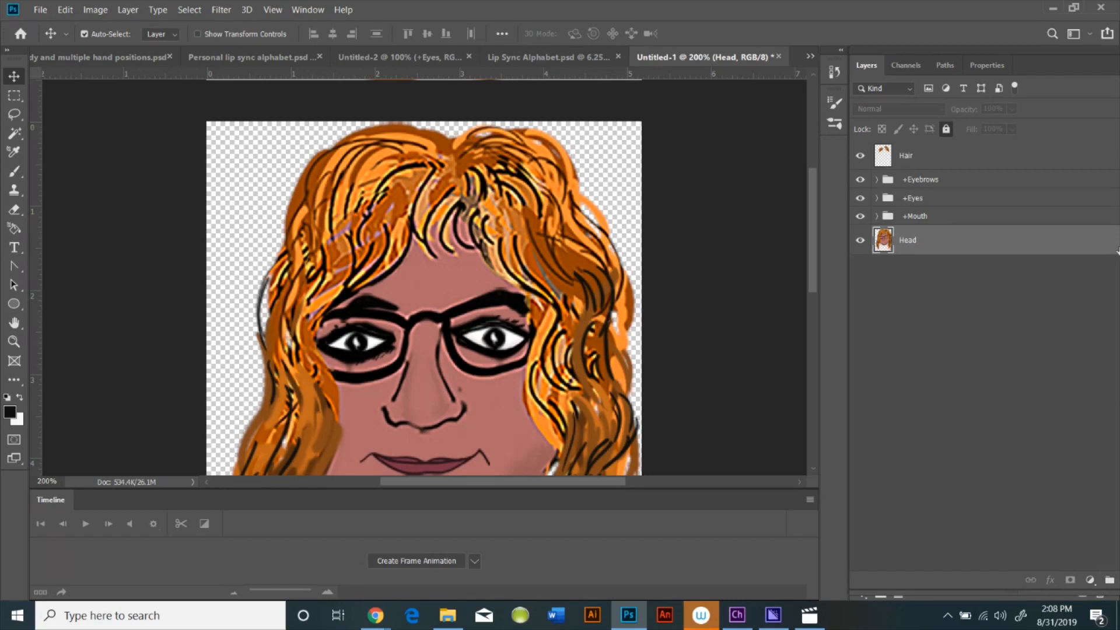
{"action": "left_click", "coordinate": [1110, 580]}
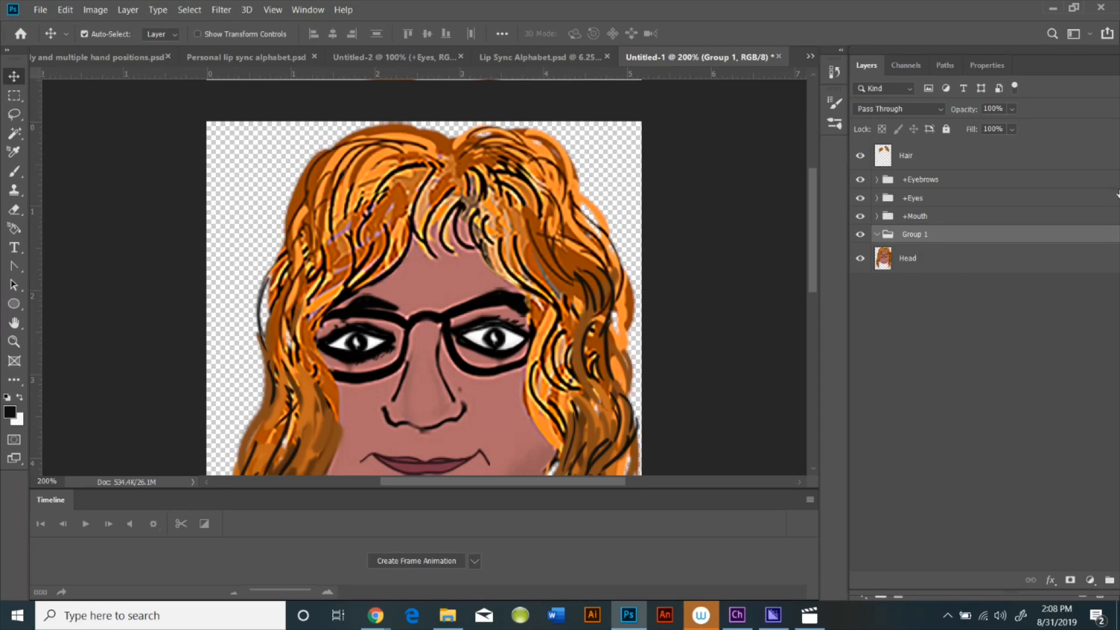
{"action": "left_click", "coordinate": [64, 10]}
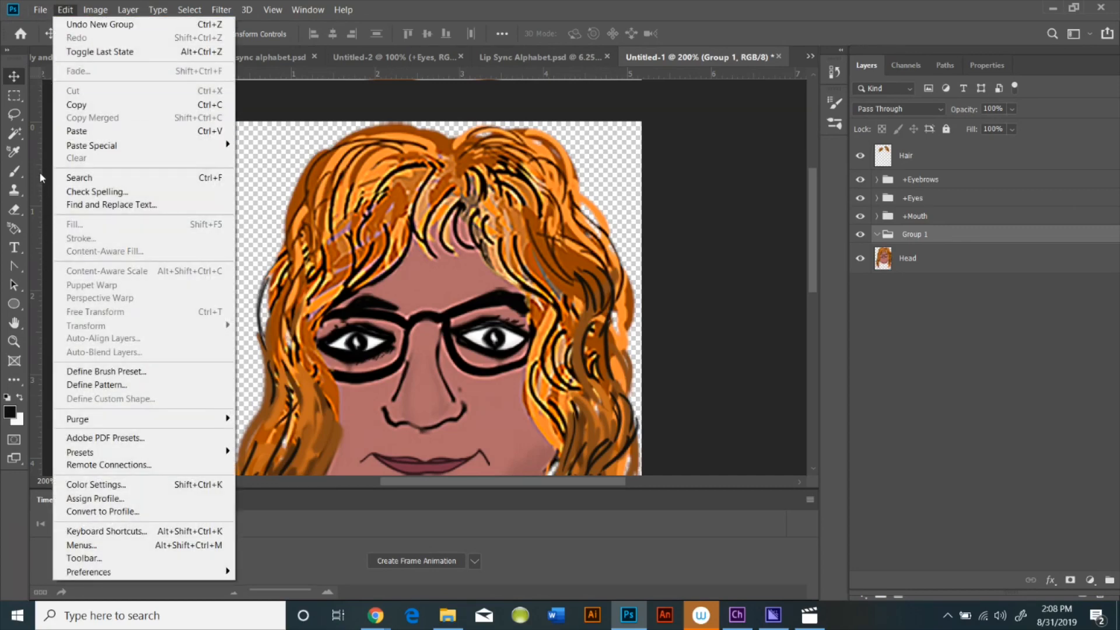
{"action": "left_click", "coordinate": [80, 25]}
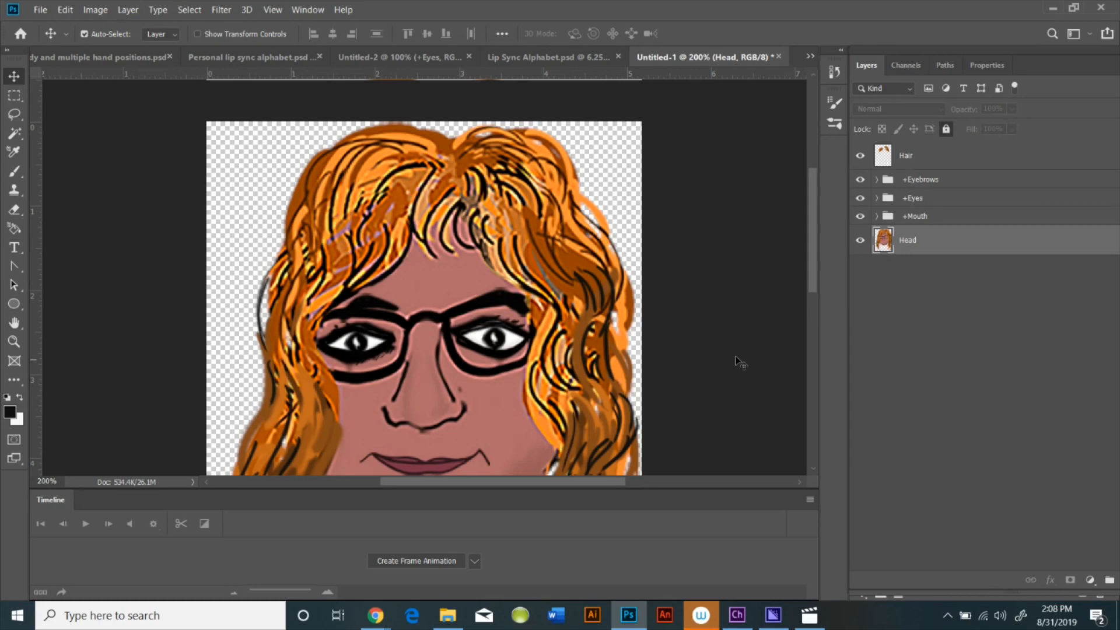
Switch to Character Animator and create a new project named Learning how to rig a puppet
{"action": "left_click_drag", "start_coordinate": [817, 255], "coordinate": [821, 279]}
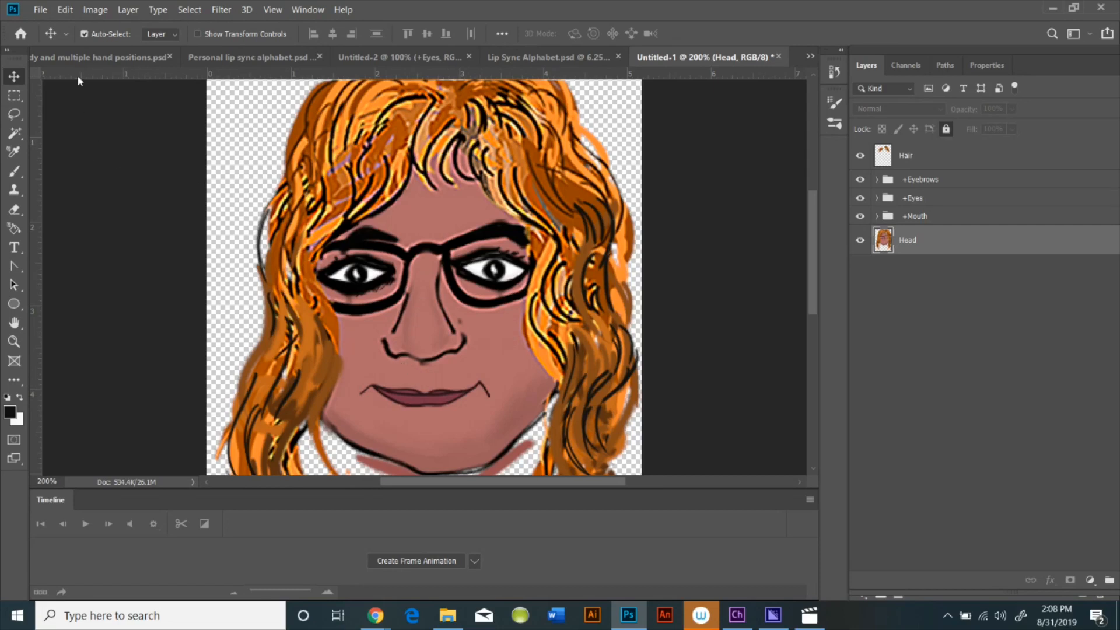
{"action": "left_click", "coordinate": [86, 55]}
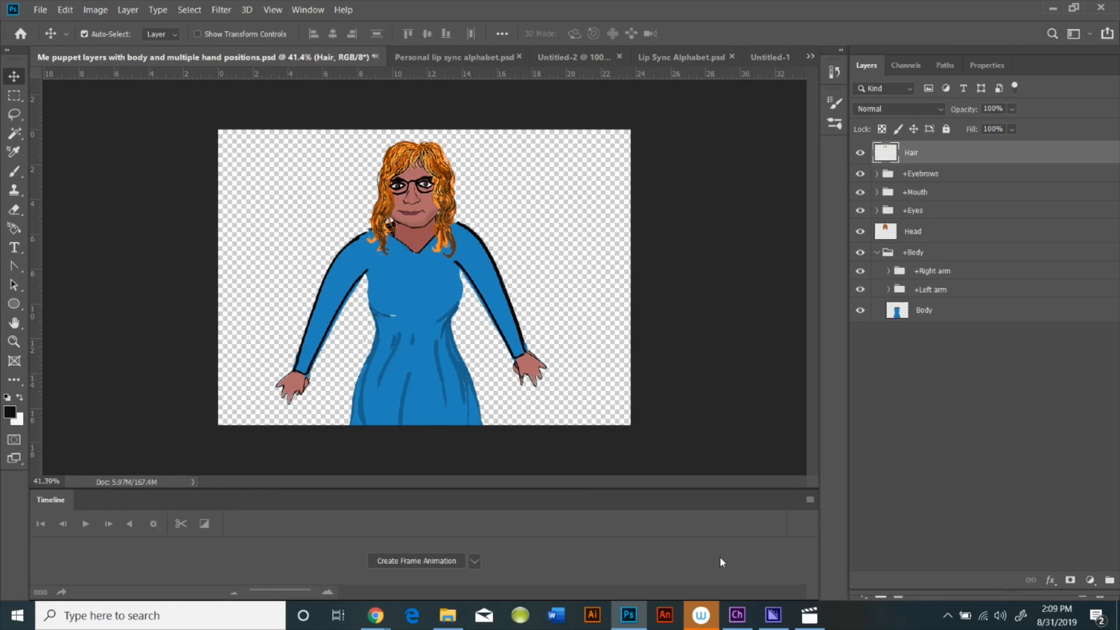
{"action": "left_click", "coordinate": [738, 616]}
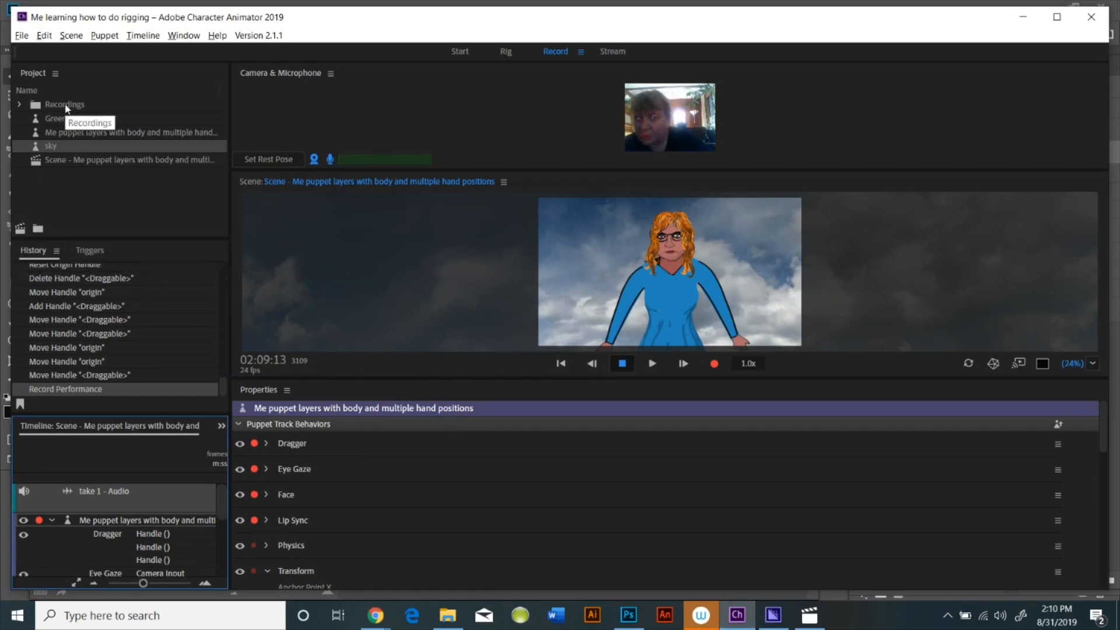
{"action": "left_click", "coordinate": [24, 37]}
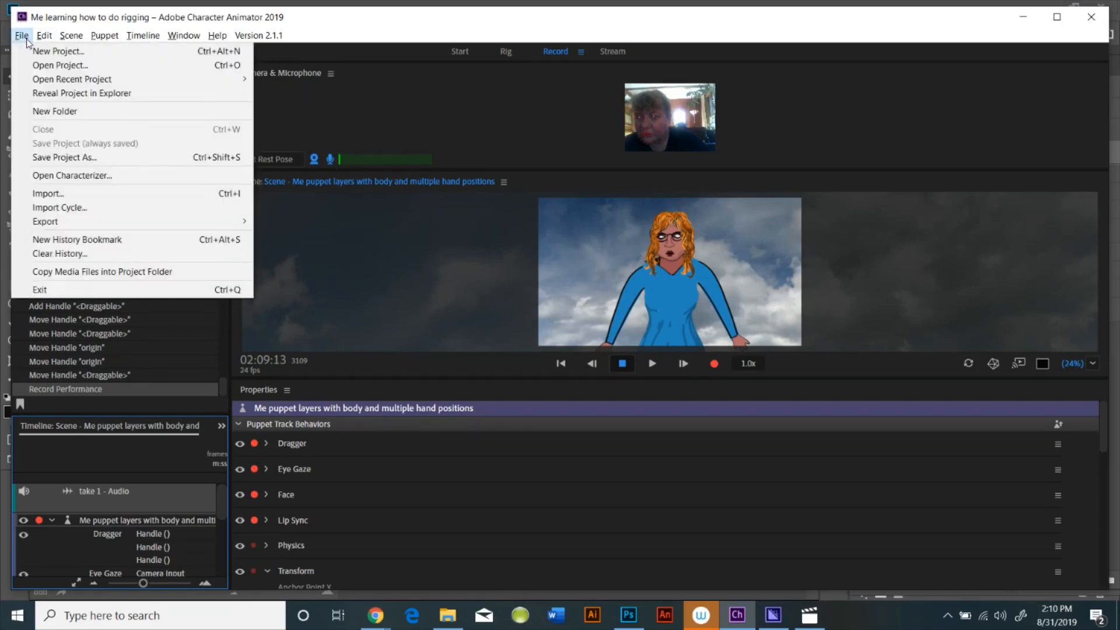
{"action": "left_click", "coordinate": [44, 48]}
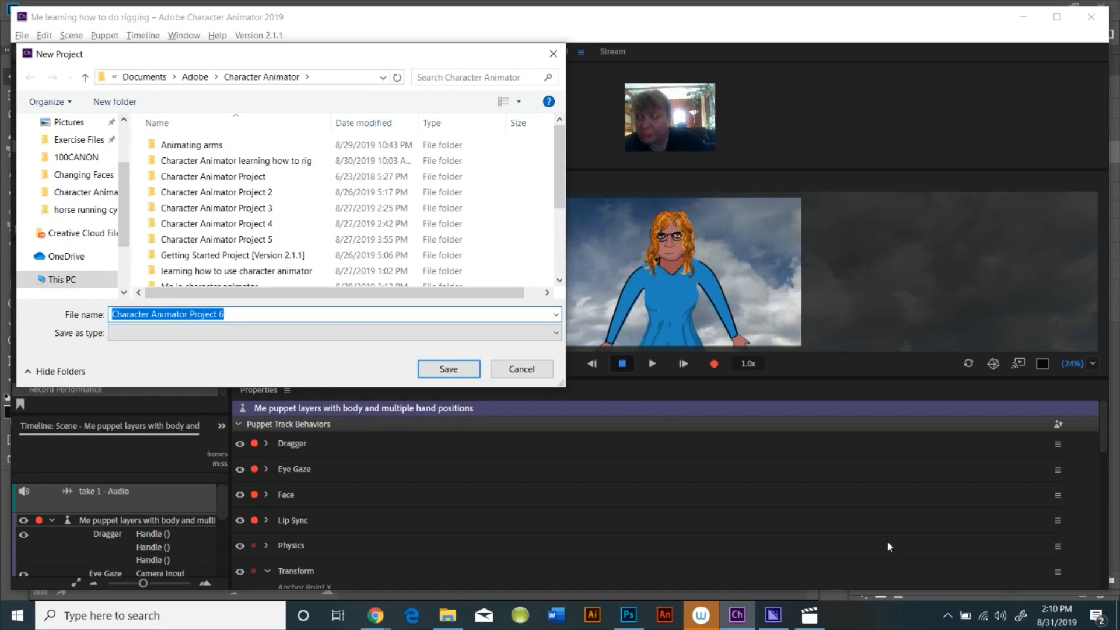
{"action": "type", "text": "Learning how to "}
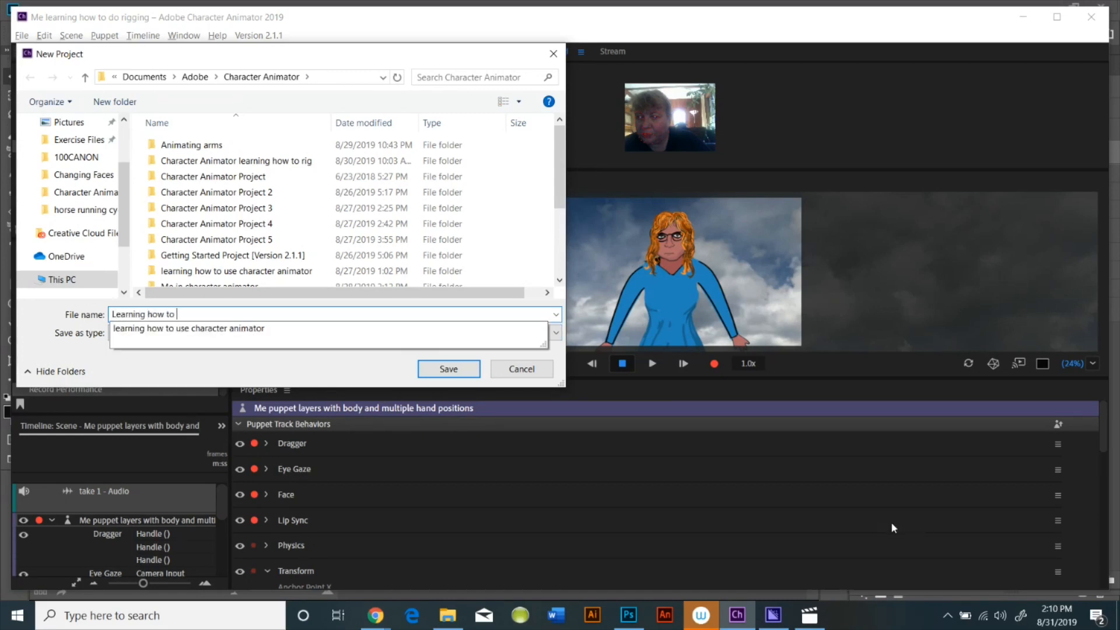
{"action": "type", "text": "rig a puppet"}
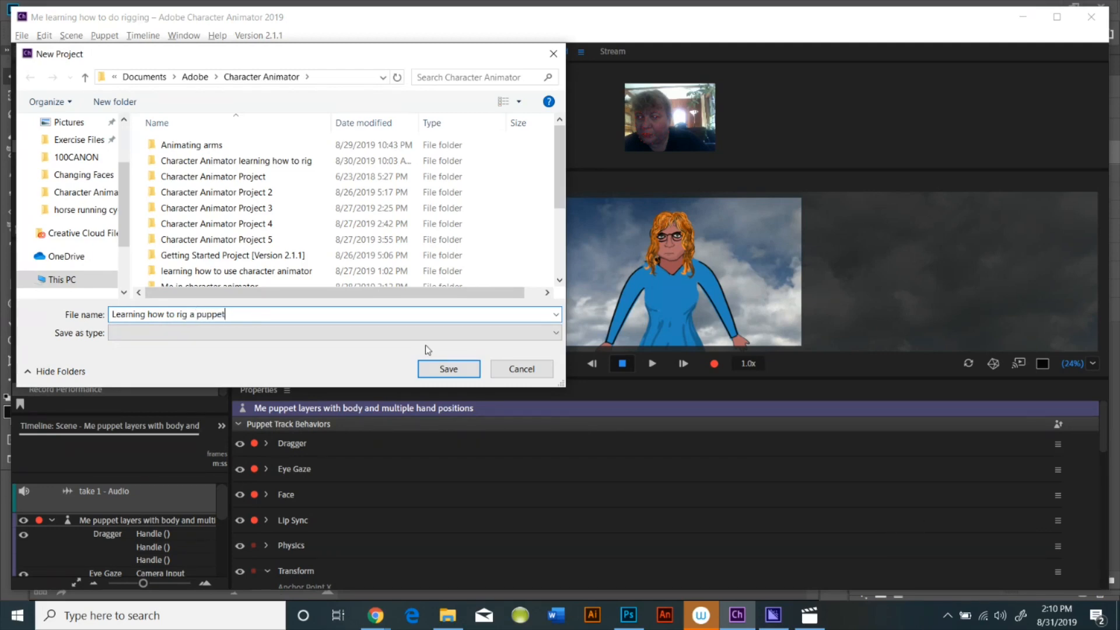
{"action": "left_click", "coordinate": [447, 368]}
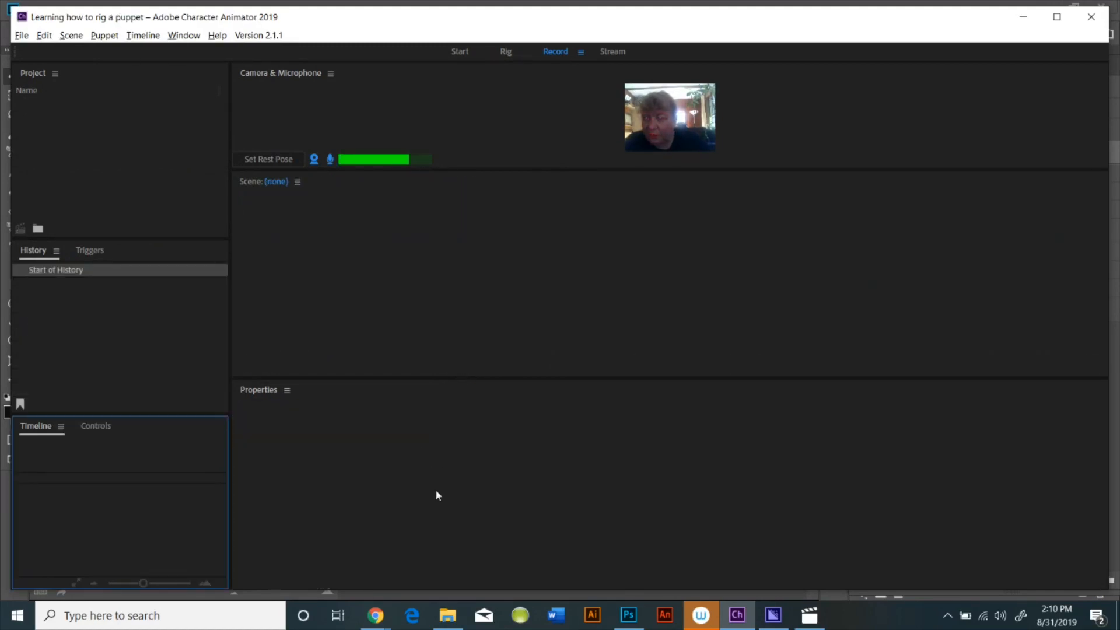
Import the Me puppet layers with body and multiple hand positions file from the Desktop and create a scene from it
{"action": "left_click", "coordinate": [77, 153]}
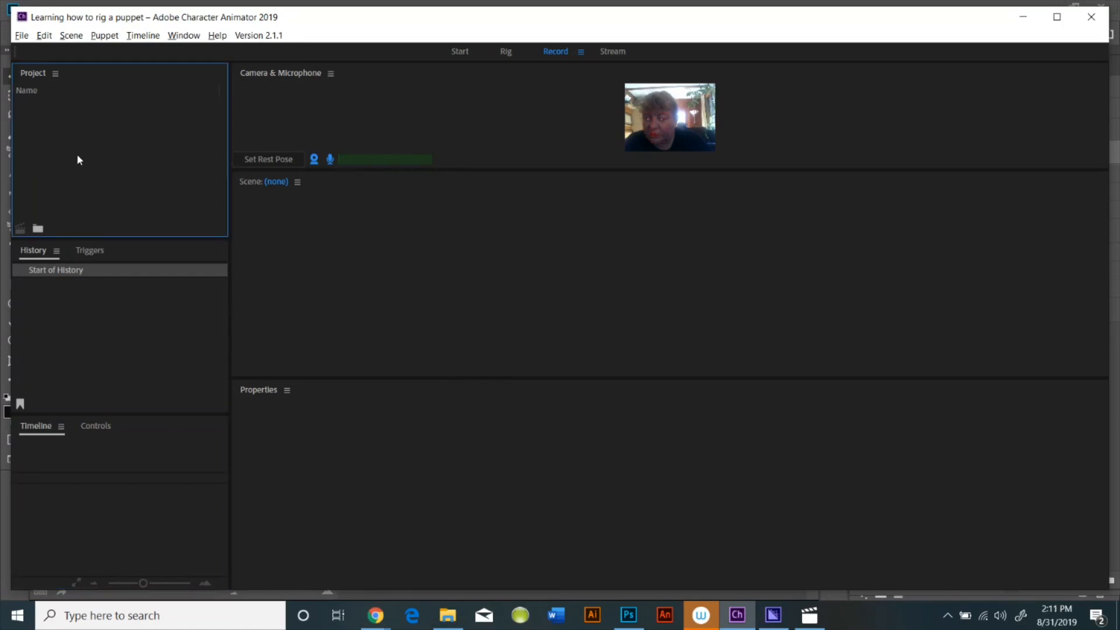
{"action": "double_click", "coordinate": [77, 155]}
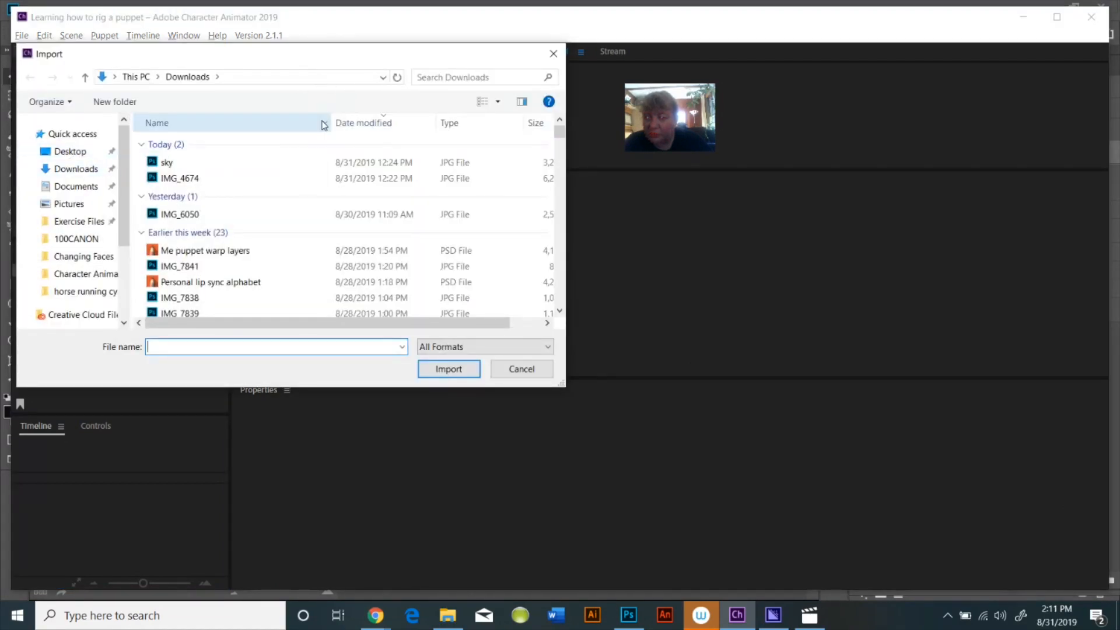
{"action": "left_click", "coordinate": [445, 76]}
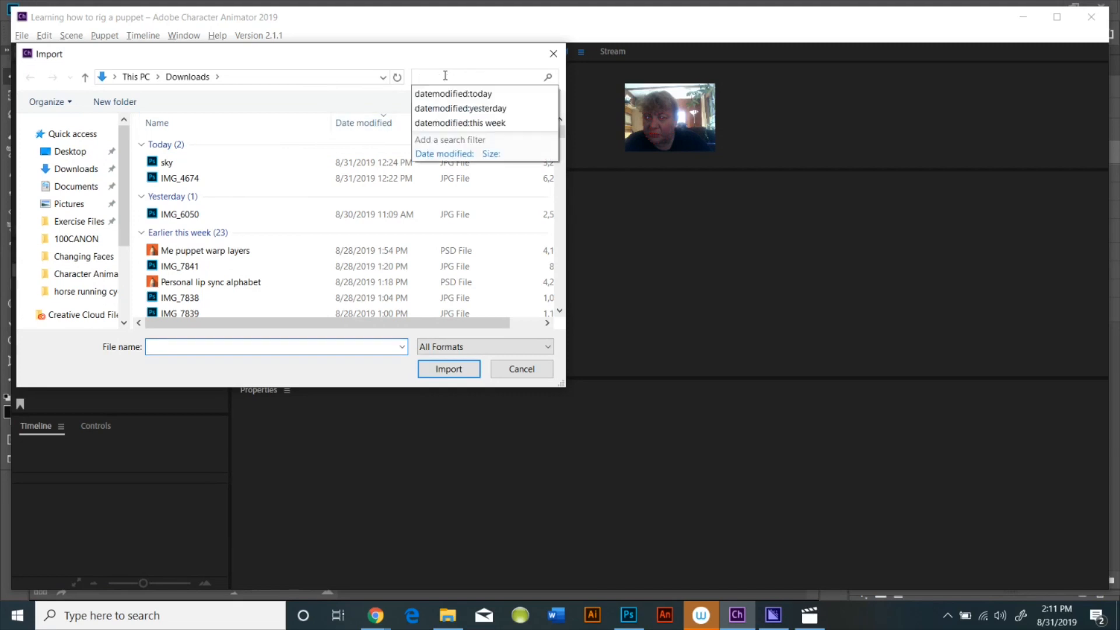
{"action": "left_click", "coordinate": [455, 90]}
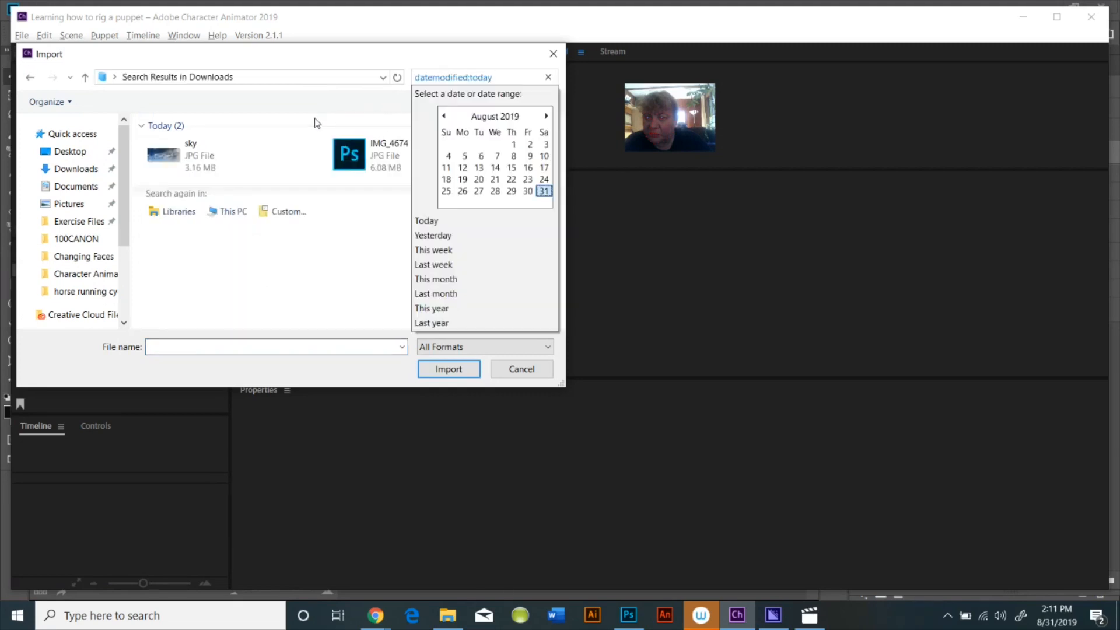
{"action": "left_click", "coordinate": [82, 152]}
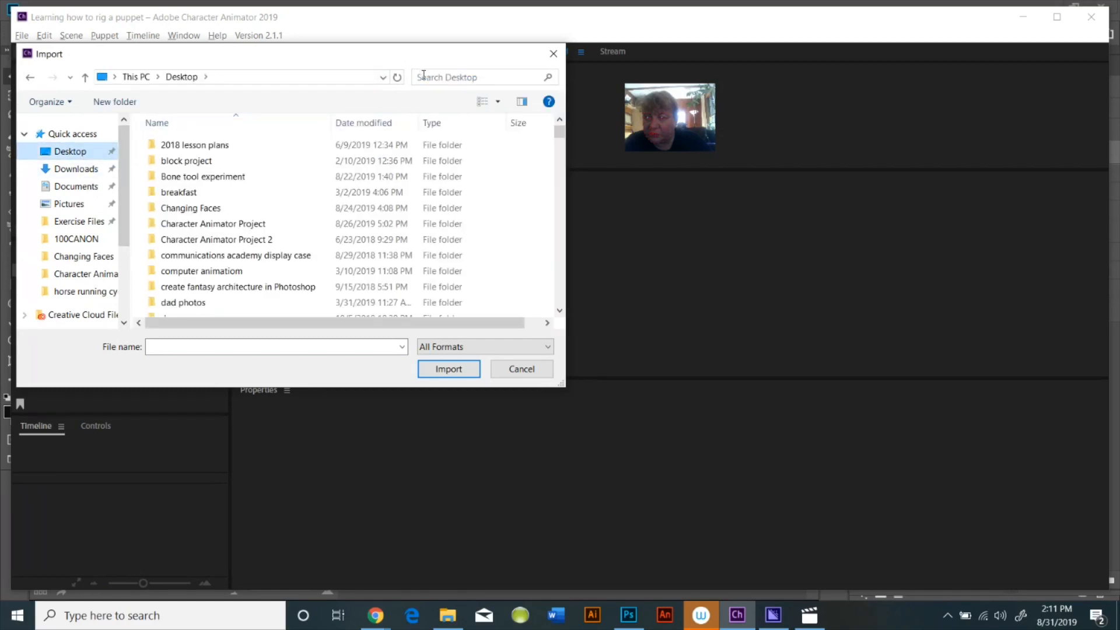
{"action": "left_click", "coordinate": [442, 77]}
{"action": "left_click", "coordinate": [461, 96]}
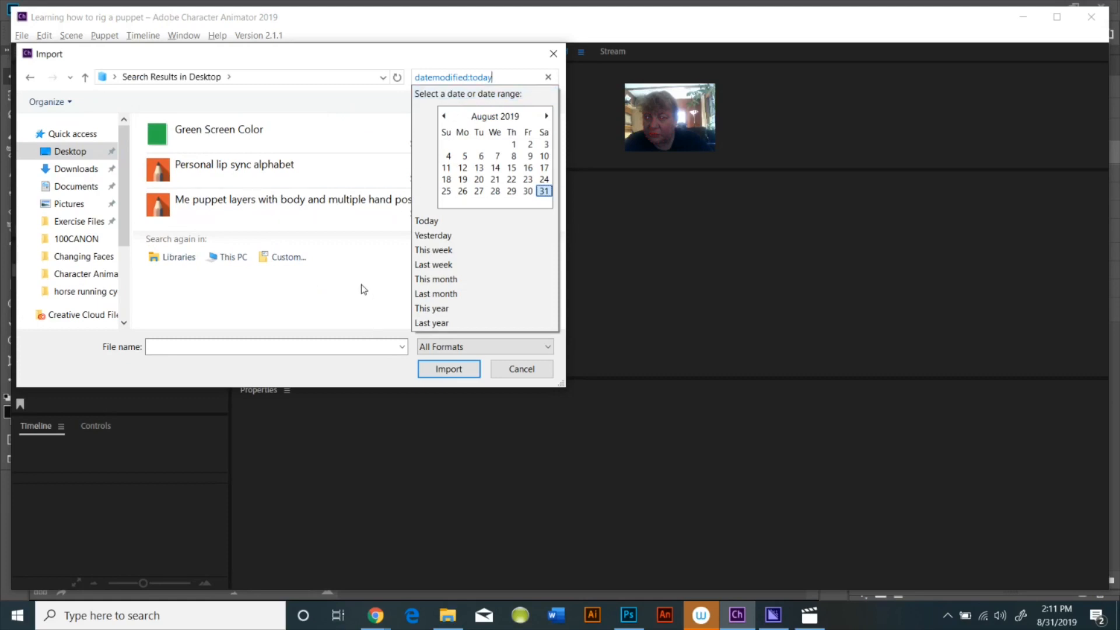
{"action": "left_click", "coordinate": [300, 206]}
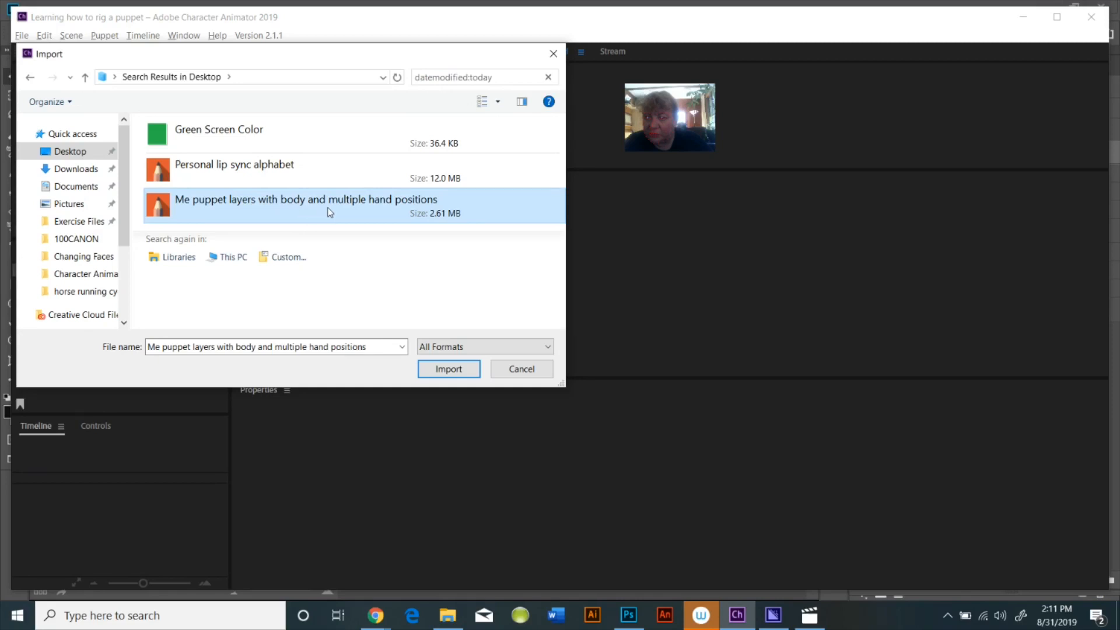
{"action": "left_click", "coordinate": [469, 370]}
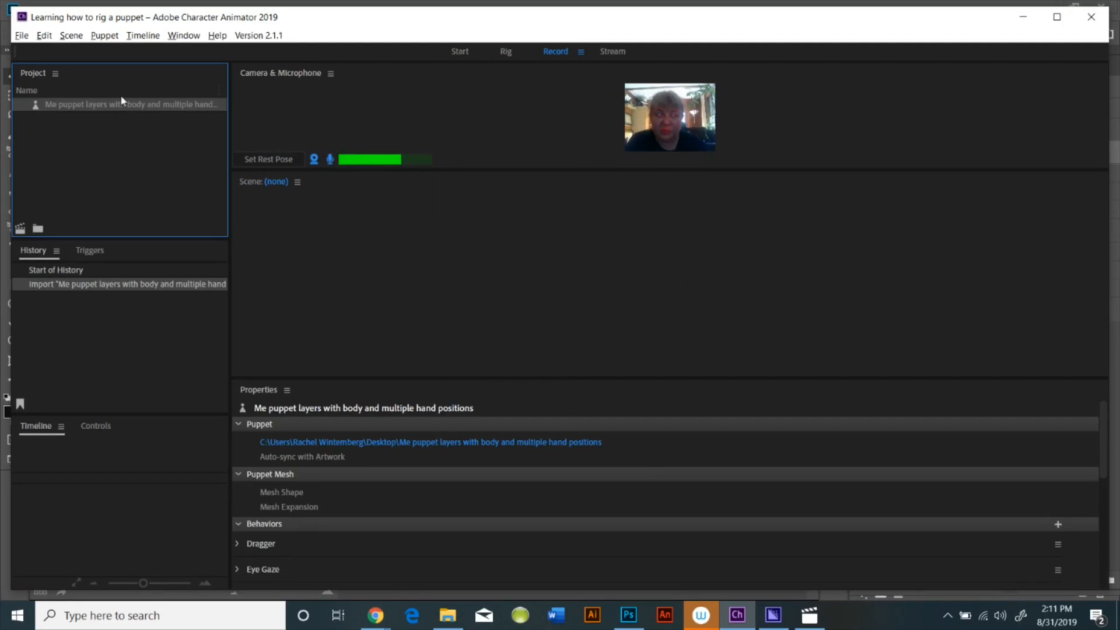
{"action": "left_click", "coordinate": [20, 229]}
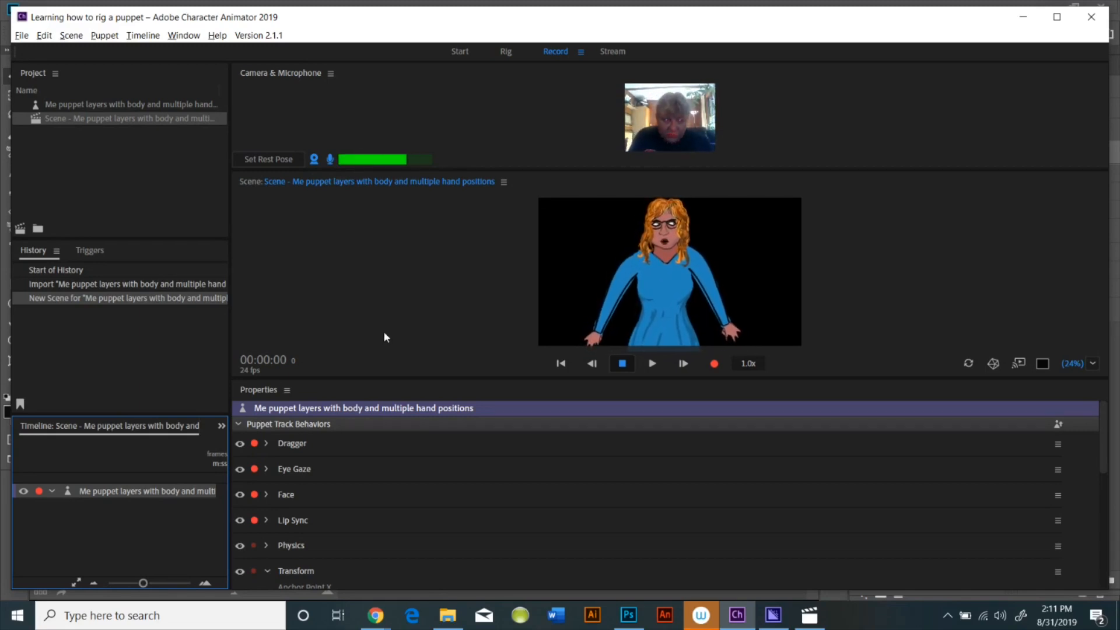
Open the puppet in Rig mode and move the Body layer's origin handle up to the neck
{"action": "left_click", "coordinate": [506, 52]}
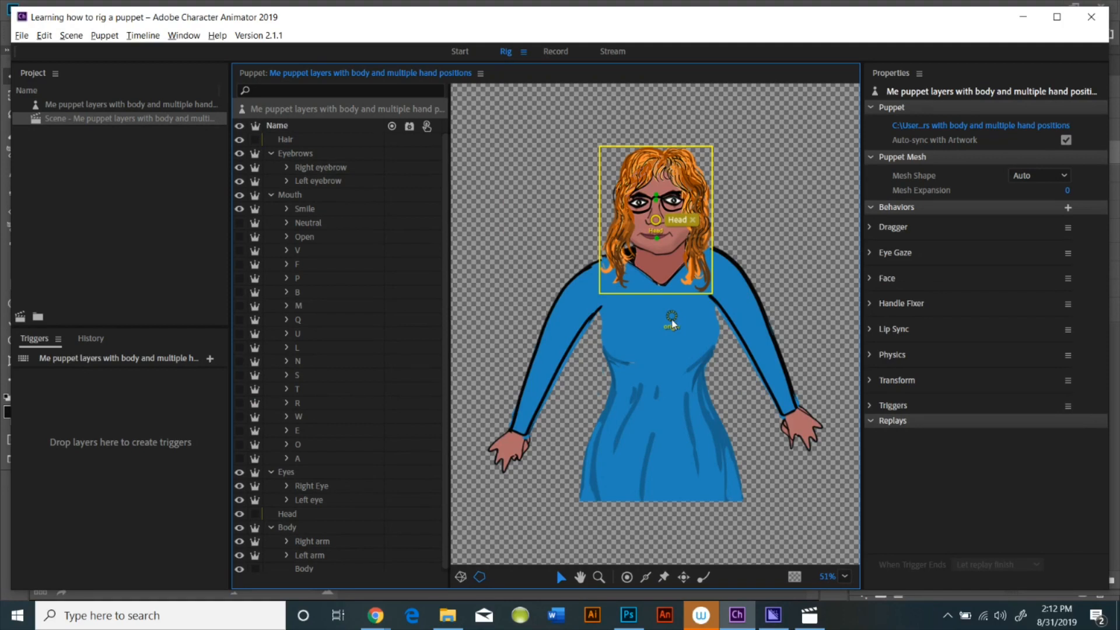
{"action": "left_click", "coordinate": [474, 257]}
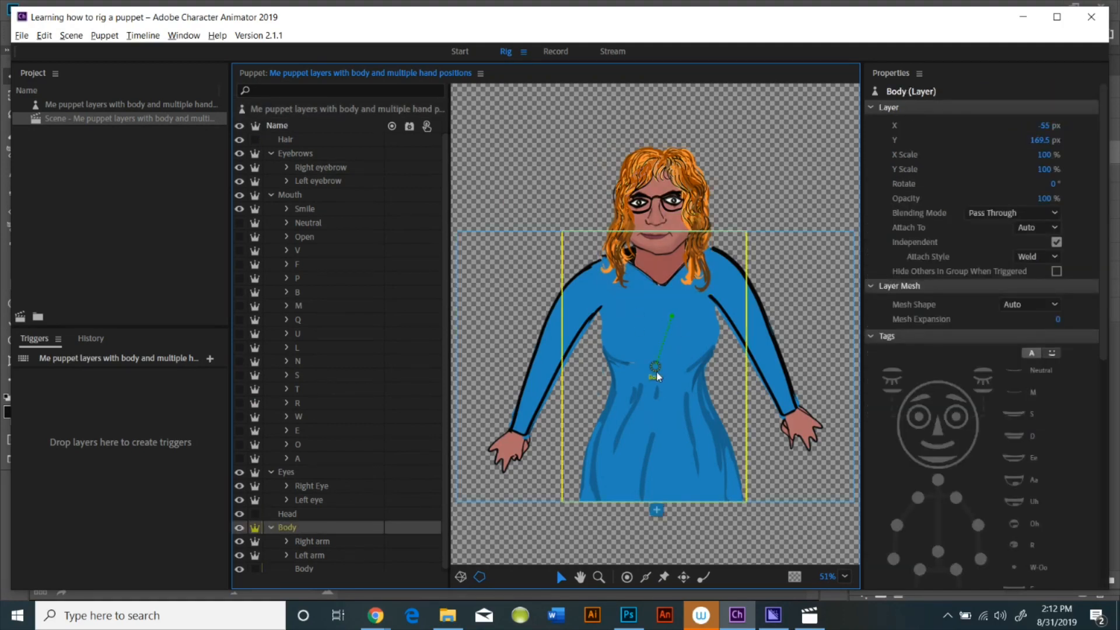
{"action": "left_click_drag", "start_coordinate": [658, 367], "coordinate": [663, 280]}
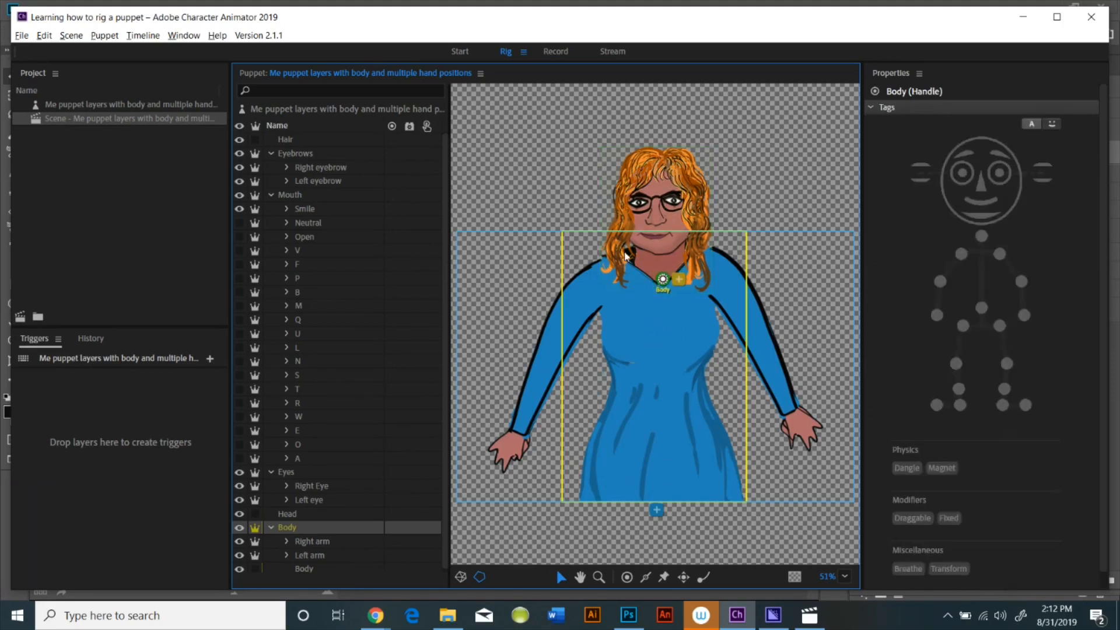
{"action": "left_click", "coordinate": [670, 184]}
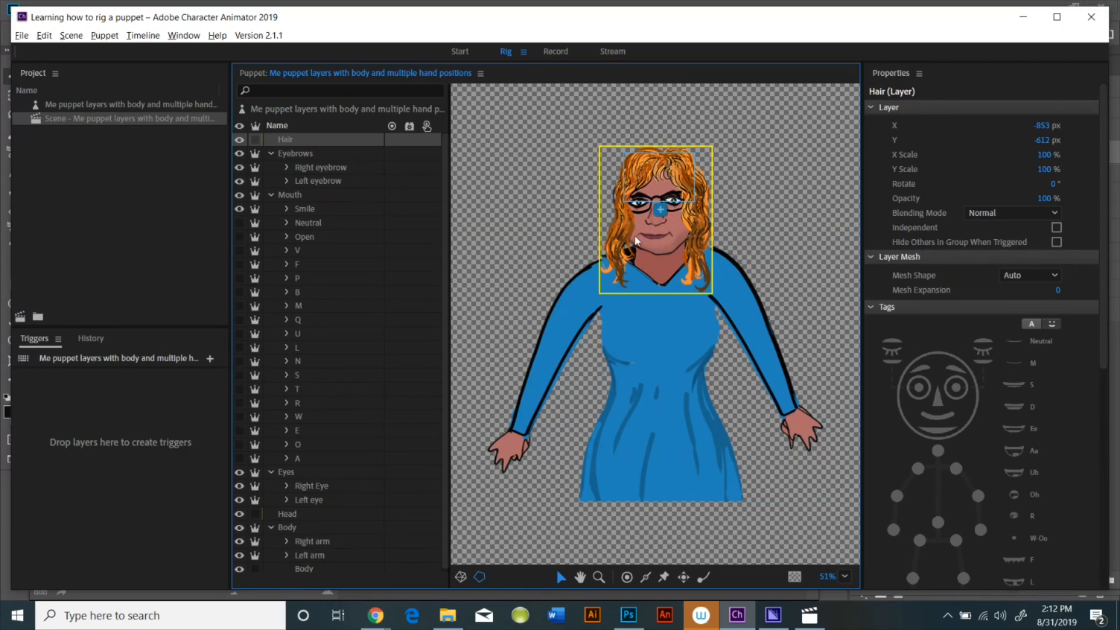
{"action": "left_click", "coordinate": [666, 286]}
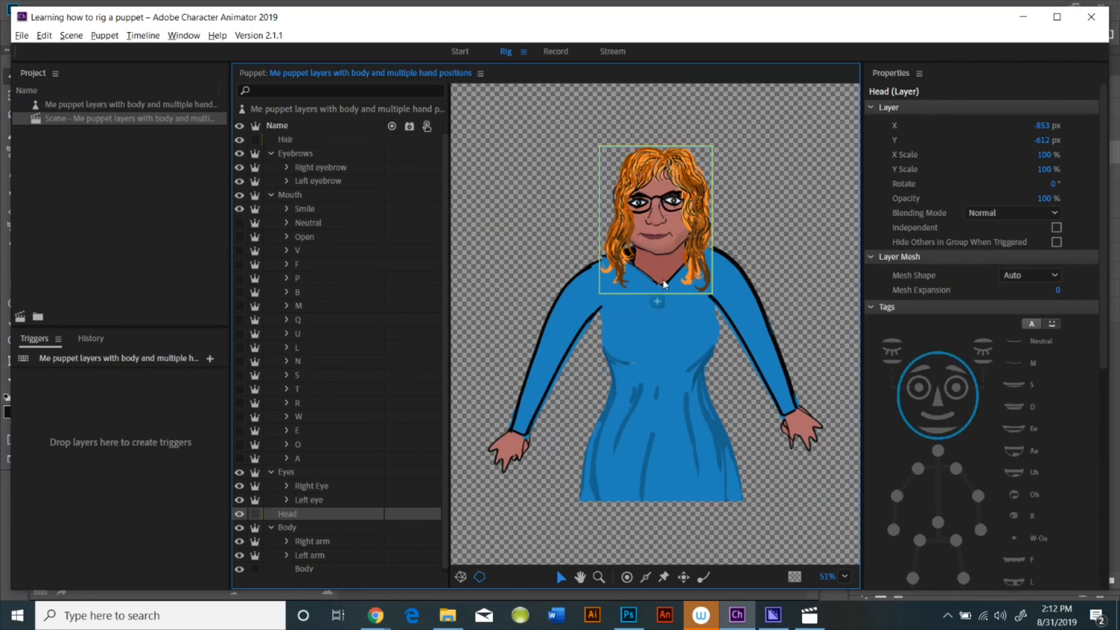
{"action": "left_click", "coordinate": [670, 332]}
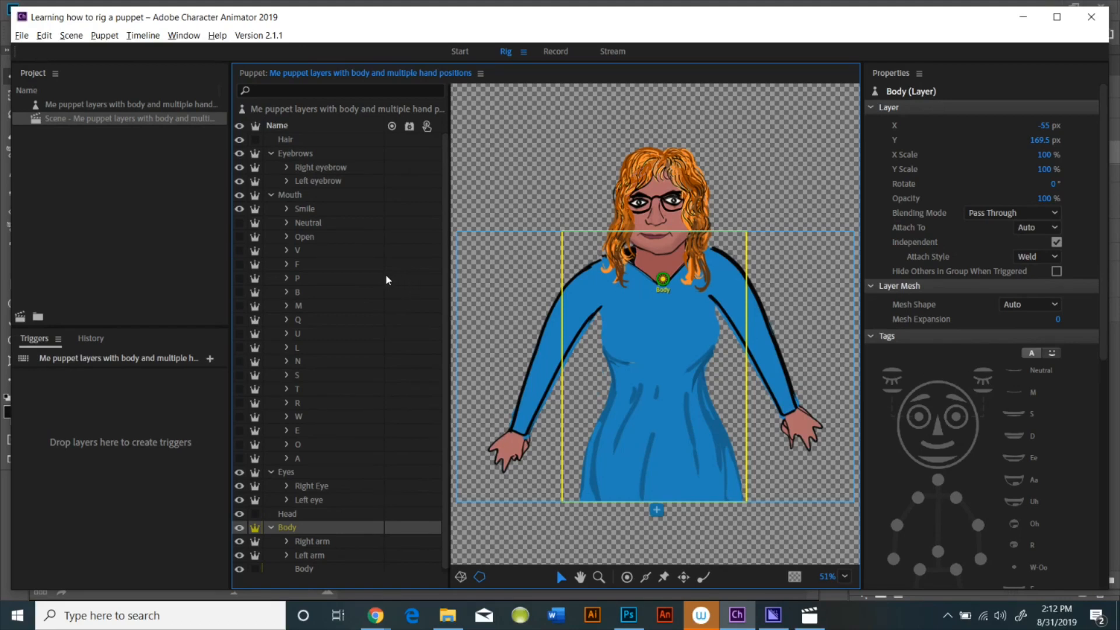
Collapse the Mouth group, examine the Right arm group's hand layers, and select the Right arm layer
{"action": "left_click", "coordinate": [270, 196]}
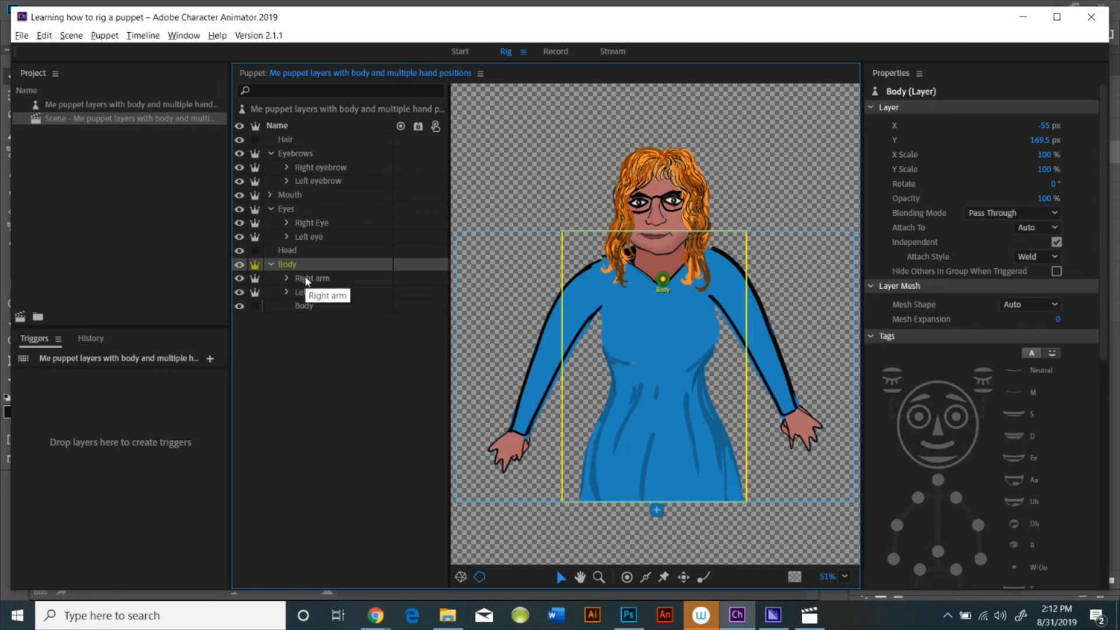
{"action": "left_click", "coordinate": [287, 278]}
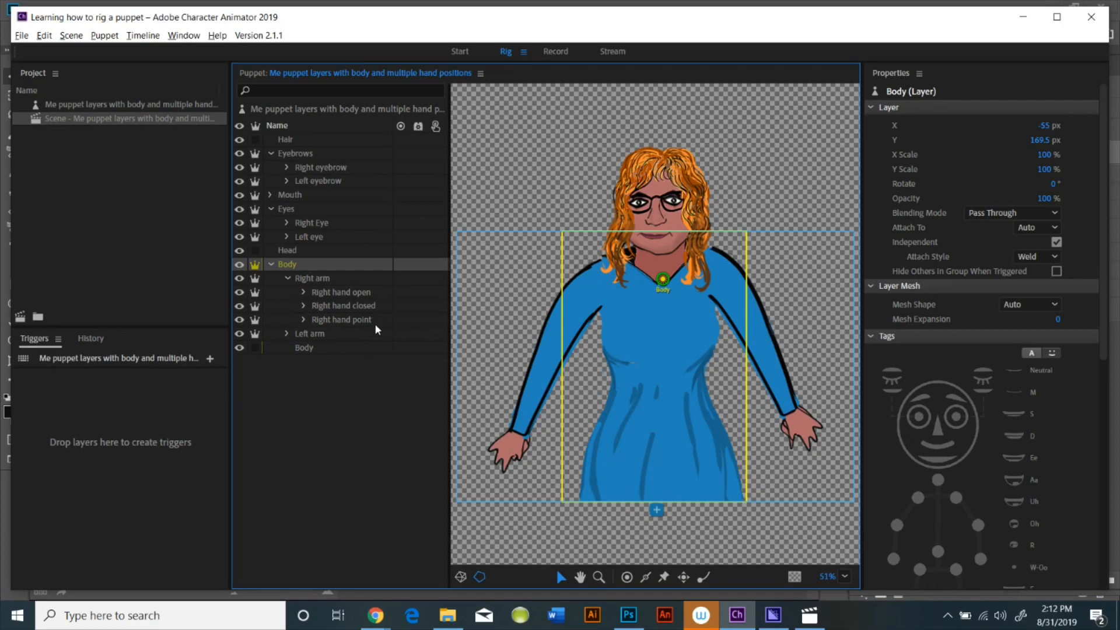
{"action": "left_click", "coordinate": [257, 307]}
{"action": "left_click", "coordinate": [288, 279]}
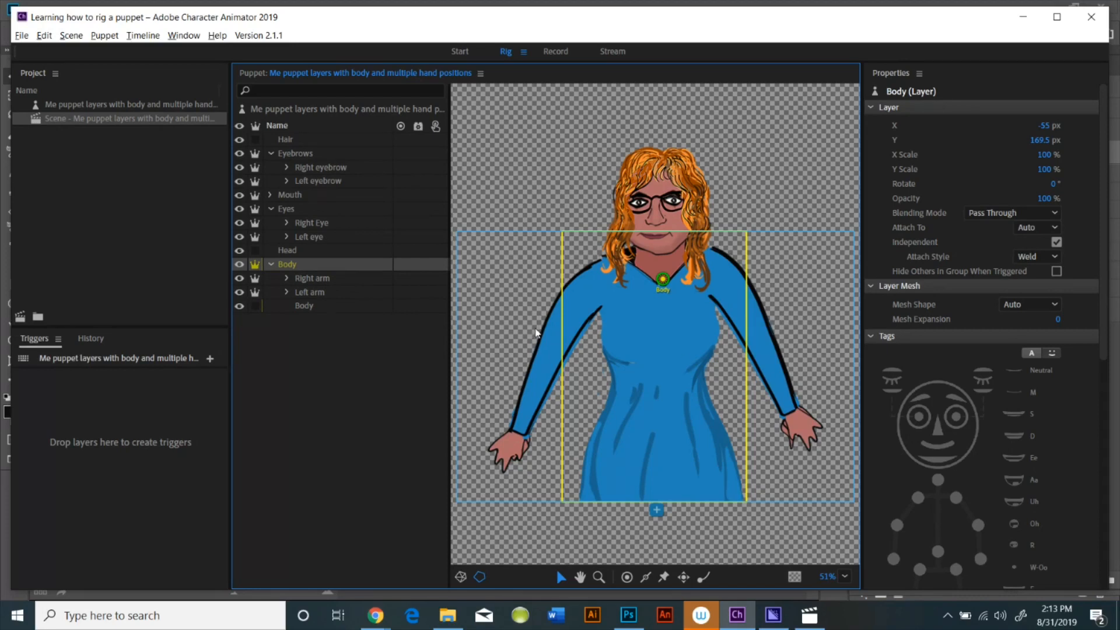
{"action": "left_click", "coordinate": [307, 277]}
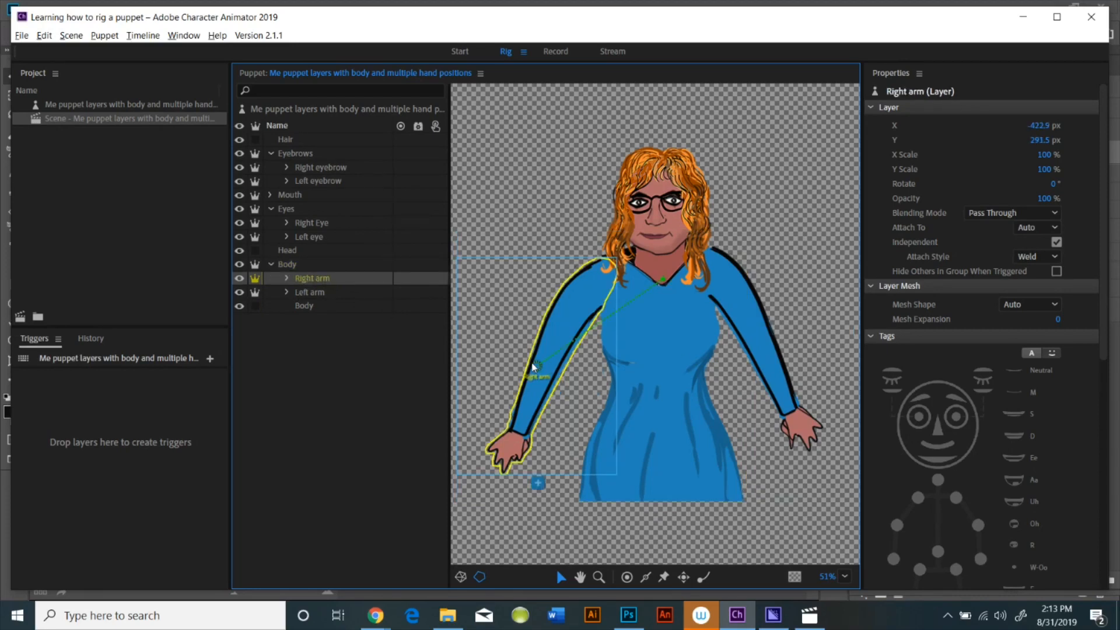
Move the Right arm's origin handle up to the shoulder and tag it Right Shoulder
{"action": "left_click_drag", "start_coordinate": [539, 368], "coordinate": [602, 275]}
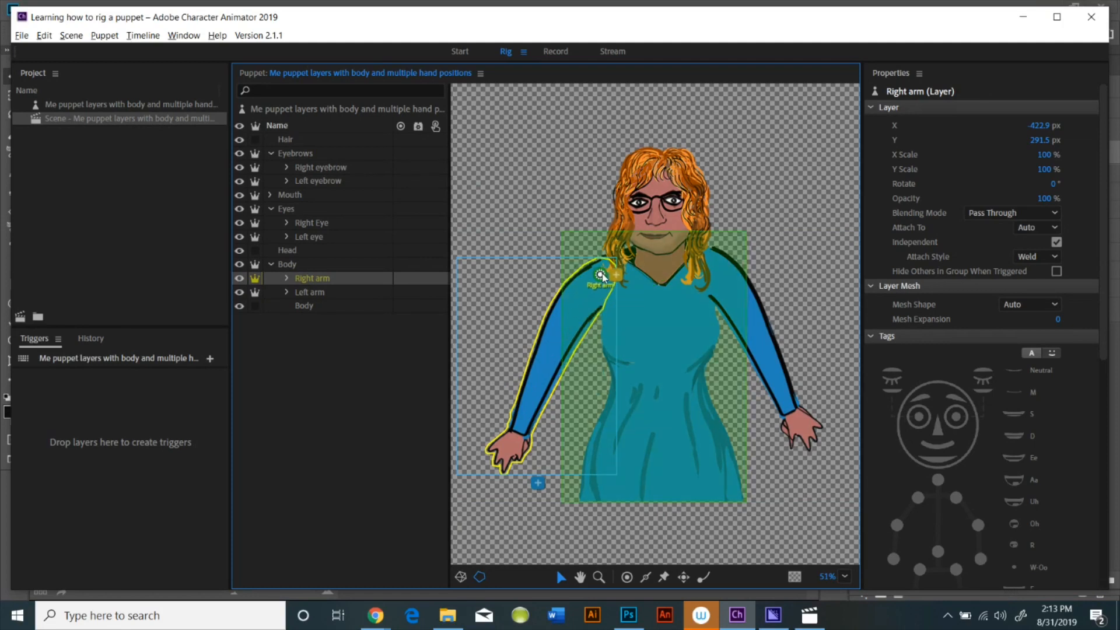
{"action": "left_click_drag", "start_coordinate": [602, 276], "coordinate": [608, 275]}
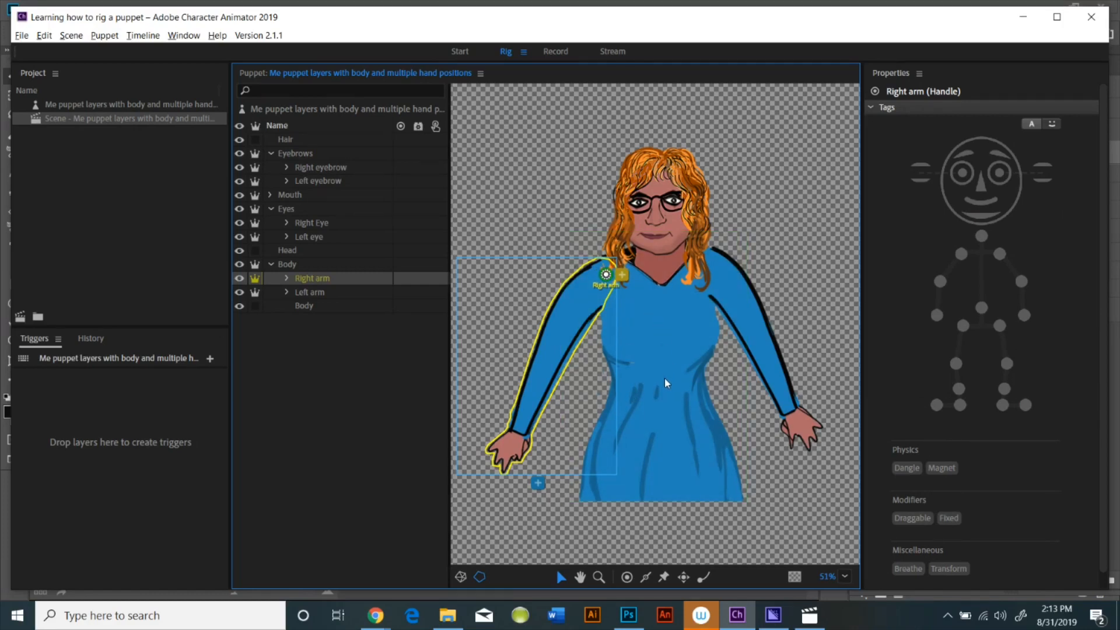
{"action": "left_click", "coordinate": [962, 254]}
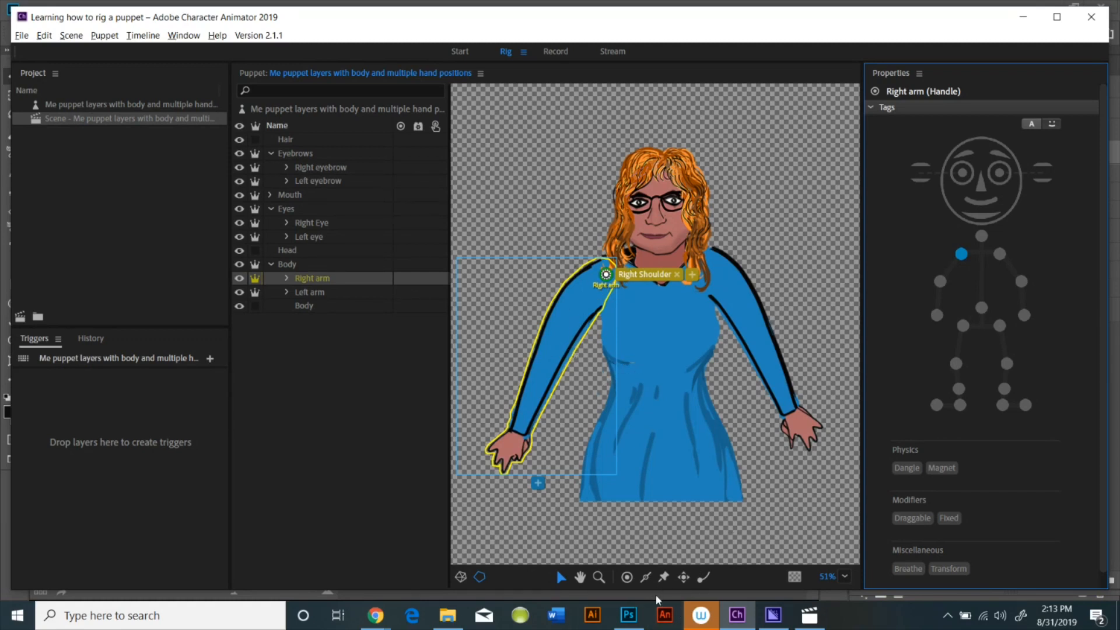
Add a draggable handle on the right hand tagged Right Wrist, and draw sticks along the right arm
{"action": "left_click", "coordinate": [684, 578]}
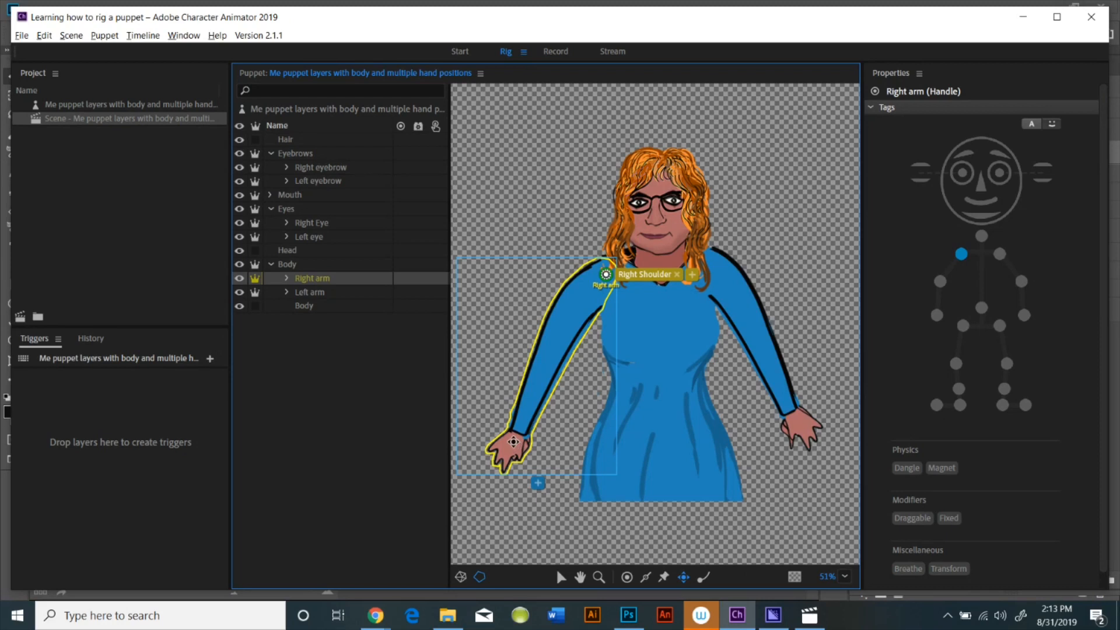
{"action": "left_click", "coordinate": [514, 444]}
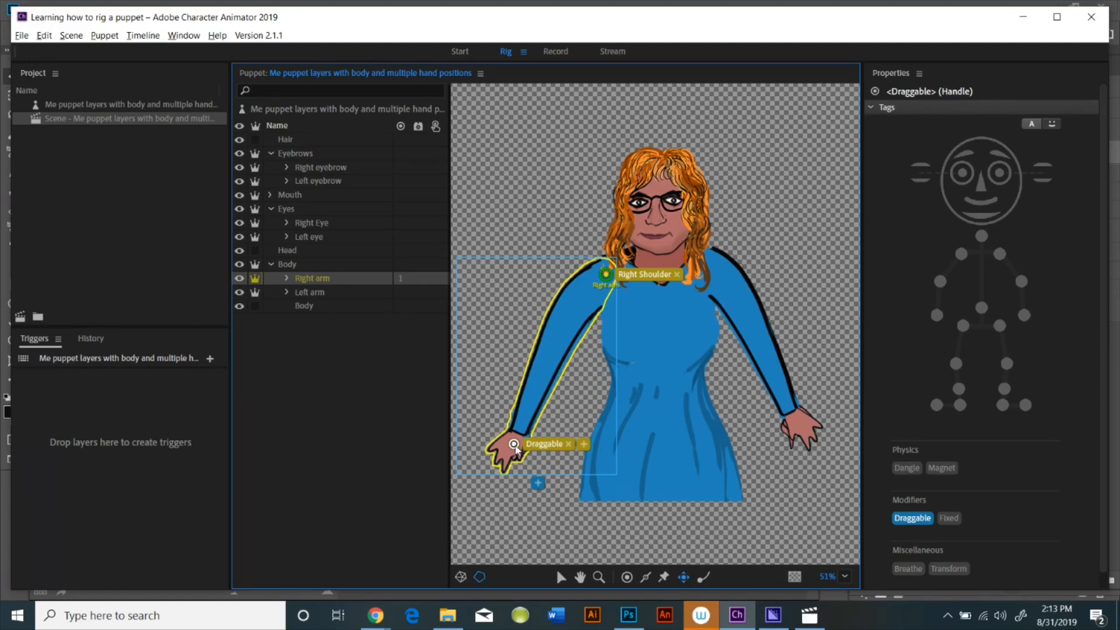
{"action": "left_click", "coordinate": [939, 318]}
{"action": "left_click", "coordinate": [937, 315]}
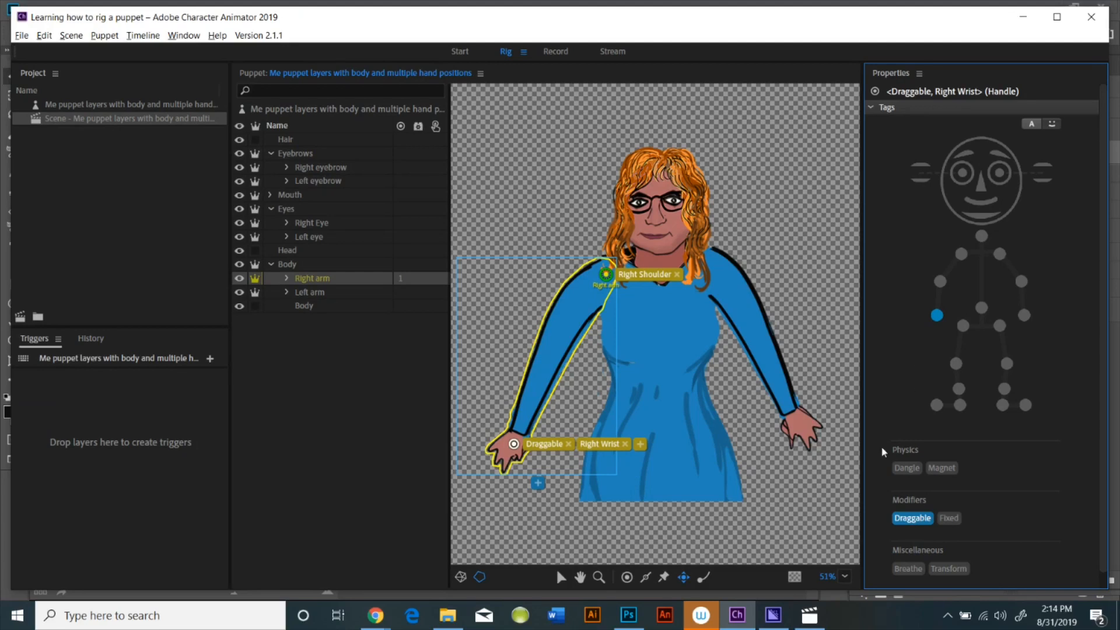
{"action": "left_click", "coordinate": [647, 576]}
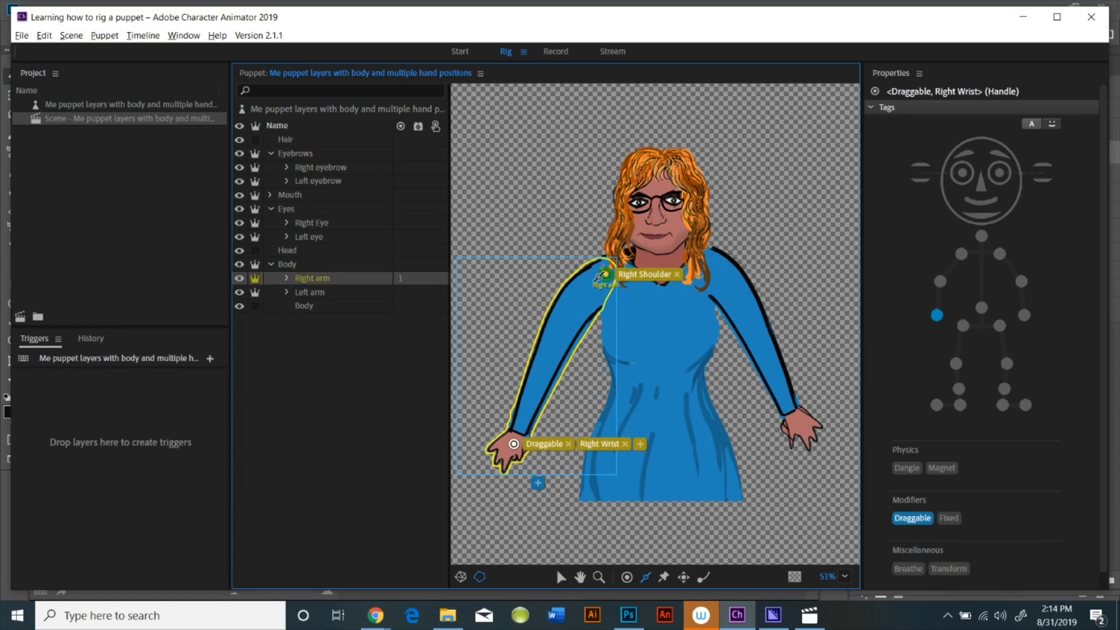
{"action": "left_click_drag", "start_coordinate": [573, 310], "coordinate": [514, 445]}
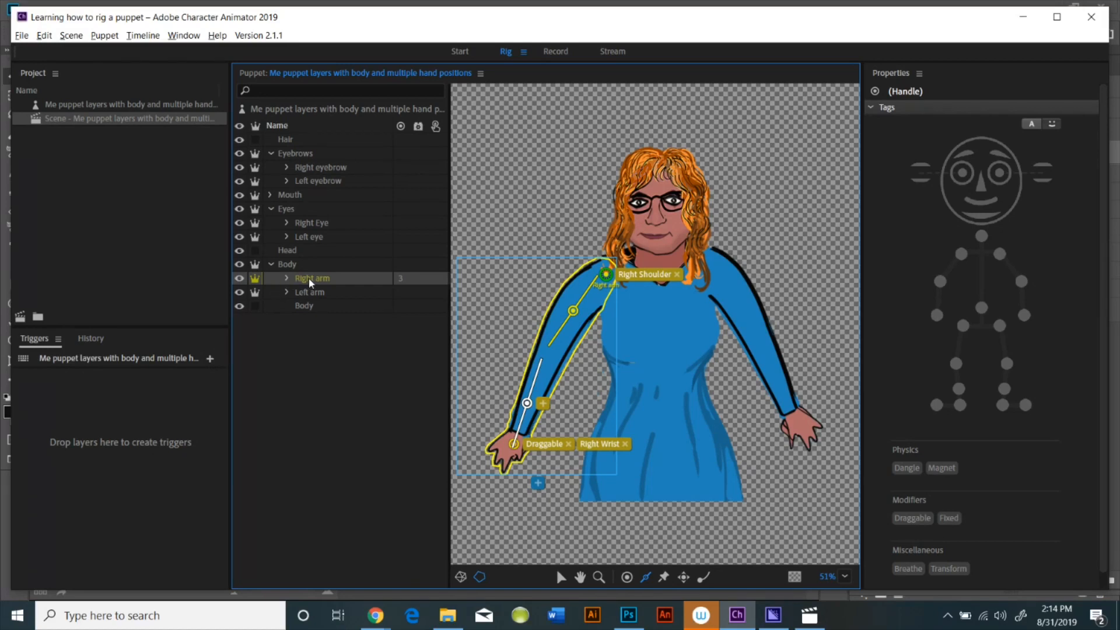
Create a swap-set trigger from the Right arm group, assigning key 1 to Right hand closed and 2 to Right hand point
{"action": "left_click_drag", "start_coordinate": [310, 281], "coordinate": [146, 557]}
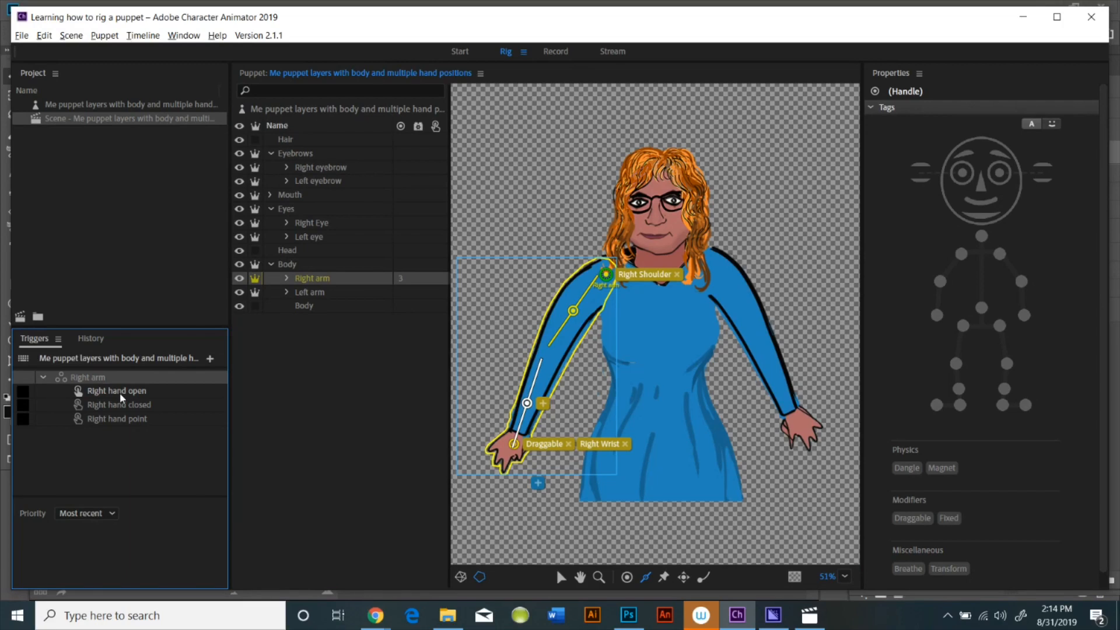
{"action": "left_click", "coordinate": [21, 404]}
{"action": "left_click", "coordinate": [23, 404]}
{"action": "type", "text": "1"}
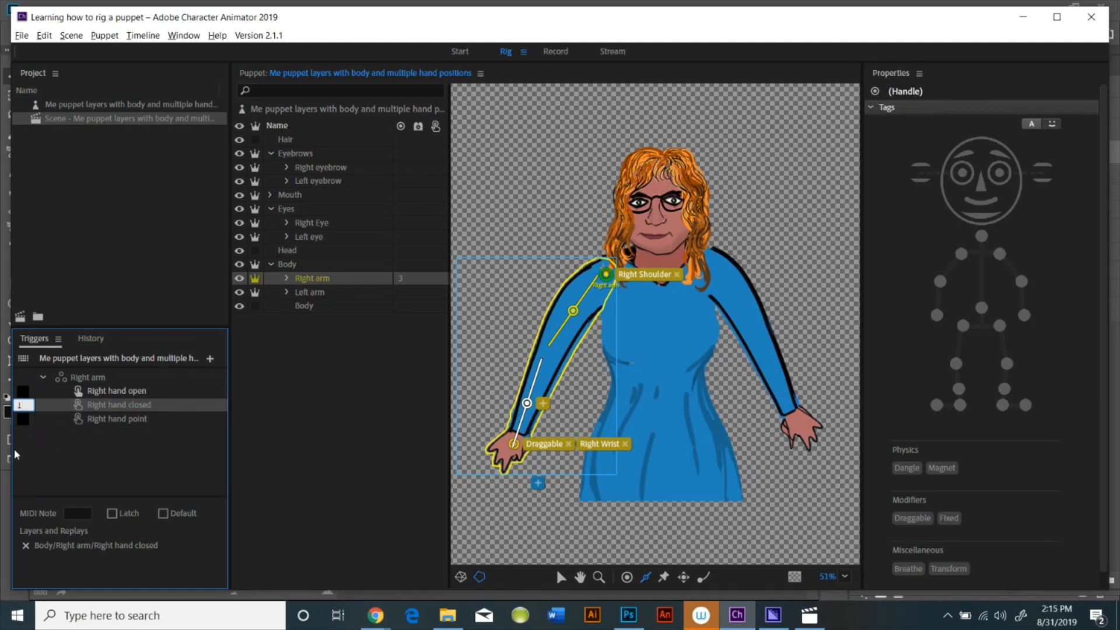
{"action": "left_click", "coordinate": [23, 419]}
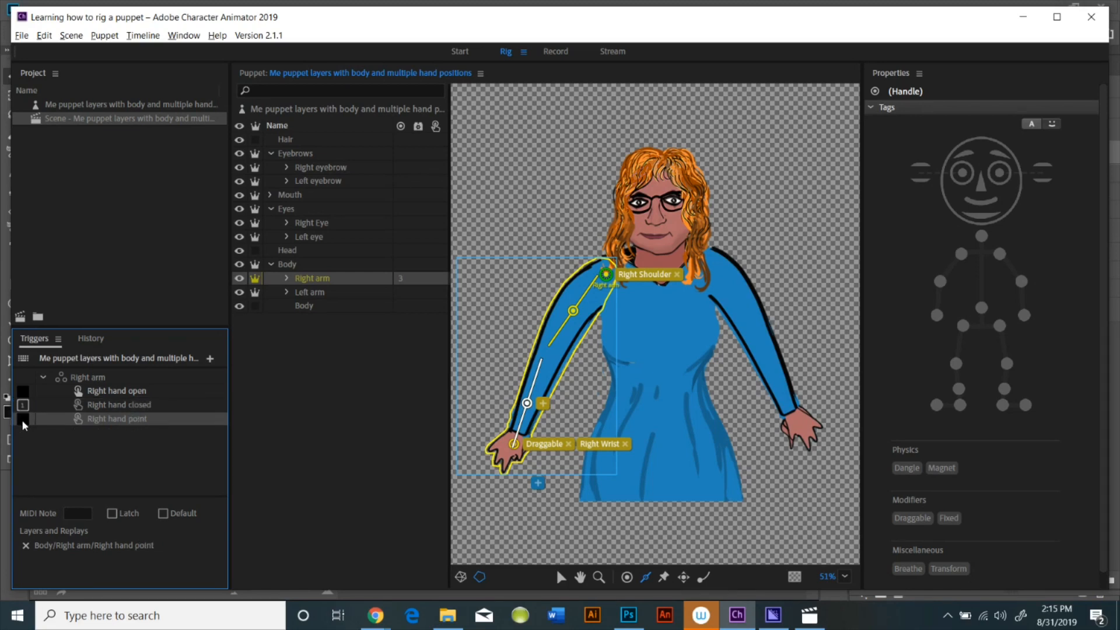
{"action": "type", "text": "2"}
In Record mode, set the rest pose and test dragging the right hand and triggering key 2
{"action": "left_click", "coordinate": [554, 53]}
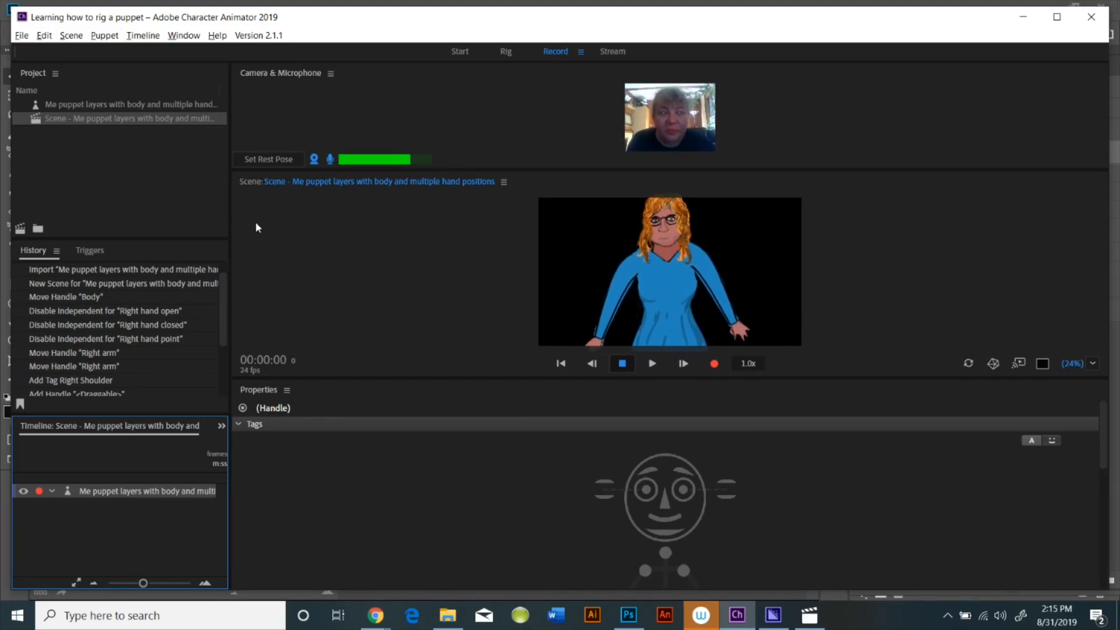
{"action": "left_click", "coordinate": [278, 159]}
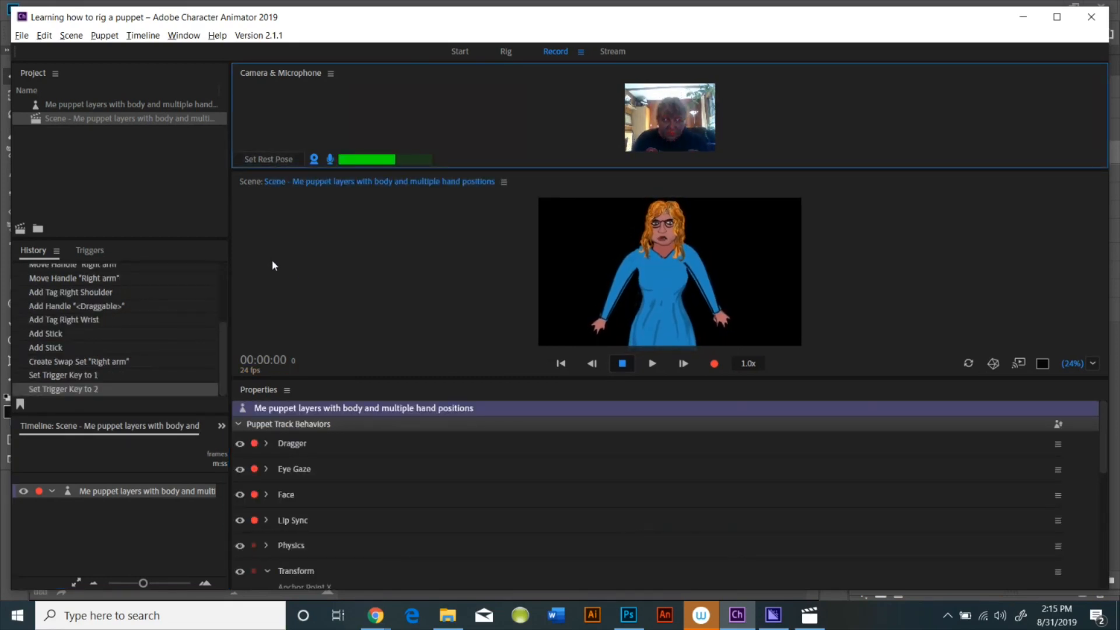
{"action": "left_click", "coordinate": [588, 330]}
{"action": "left_click_drag", "start_coordinate": [588, 330], "coordinate": [597, 251]}
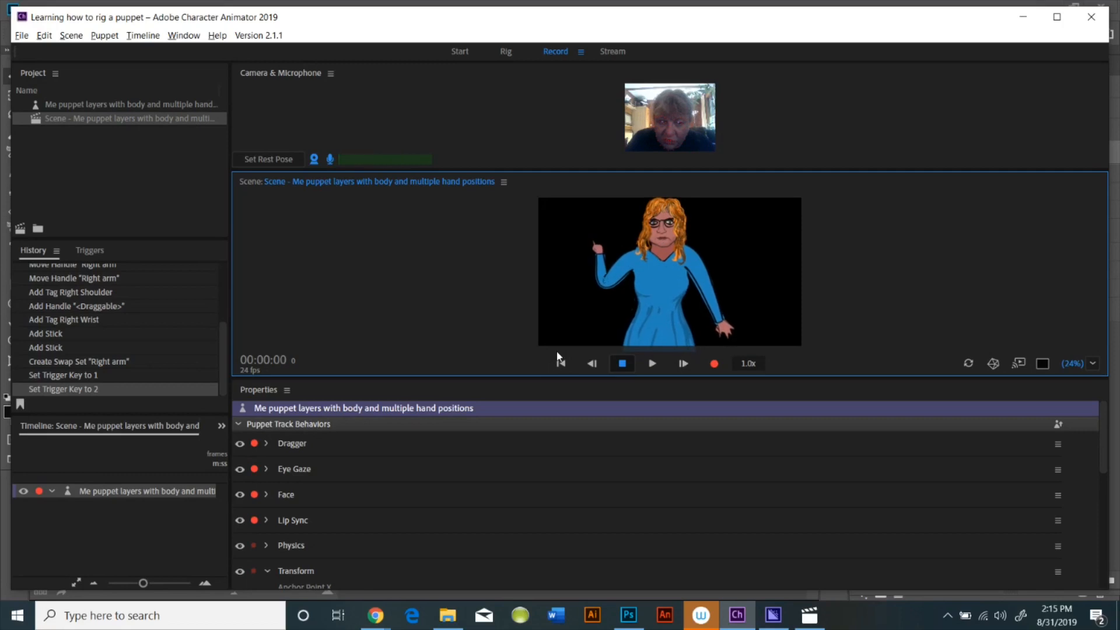
{"action": "left_click_drag", "start_coordinate": [601, 247], "coordinate": [648, 277]}
{"action": "key", "text": "2"}
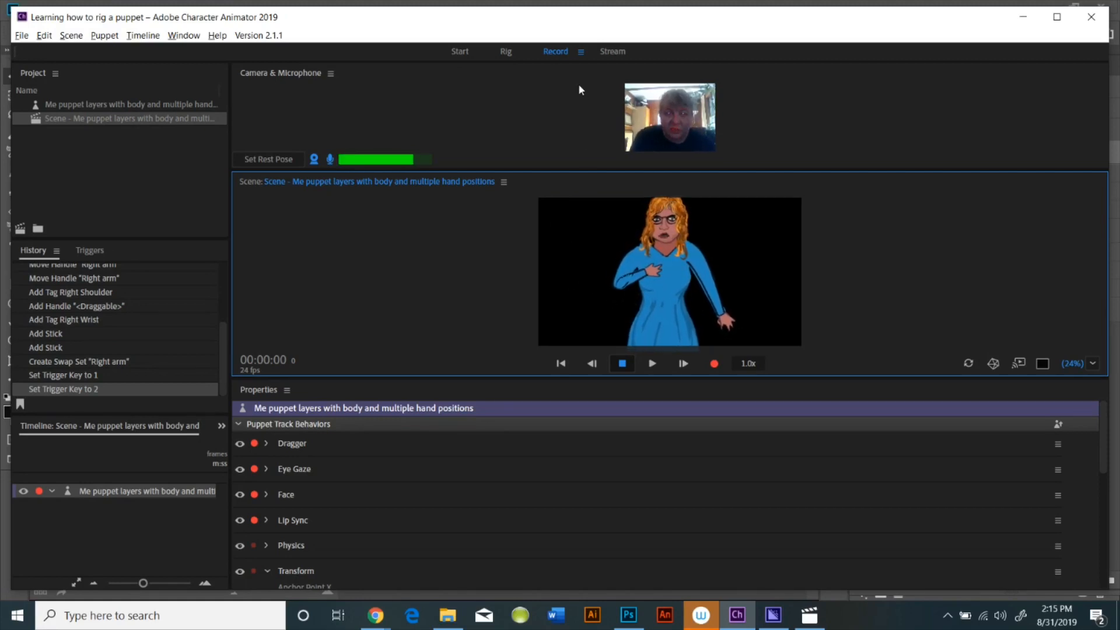
Return to Rig mode, expand the Left arm group and turn off Independent for its hand layers
{"action": "left_click", "coordinate": [506, 52]}
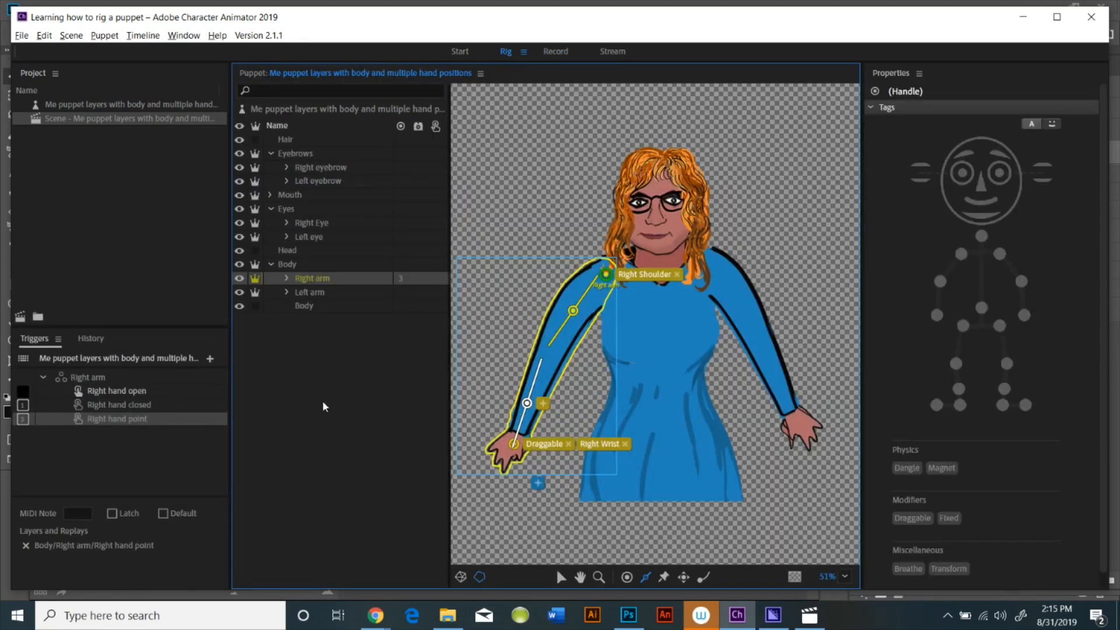
{"action": "left_click", "coordinate": [286, 291]}
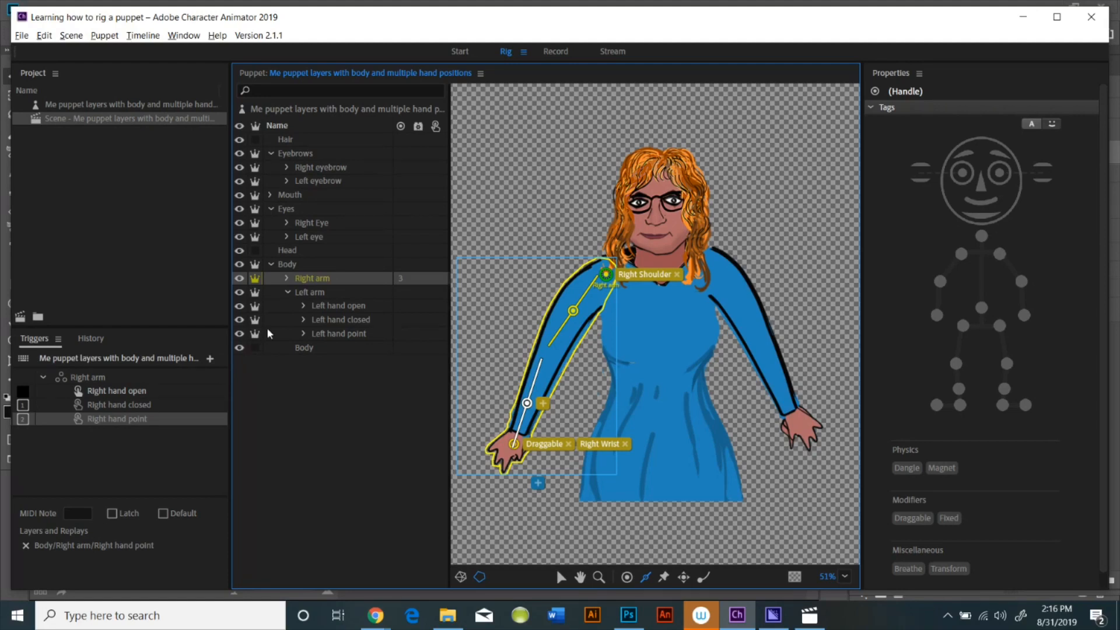
{"action": "left_click_drag", "start_coordinate": [255, 306], "coordinate": [255, 319]}
Select the Left arm layer, move its origin handle up to the shoulder and tag it Left Shoulder
{"action": "left_click", "coordinate": [287, 293]}
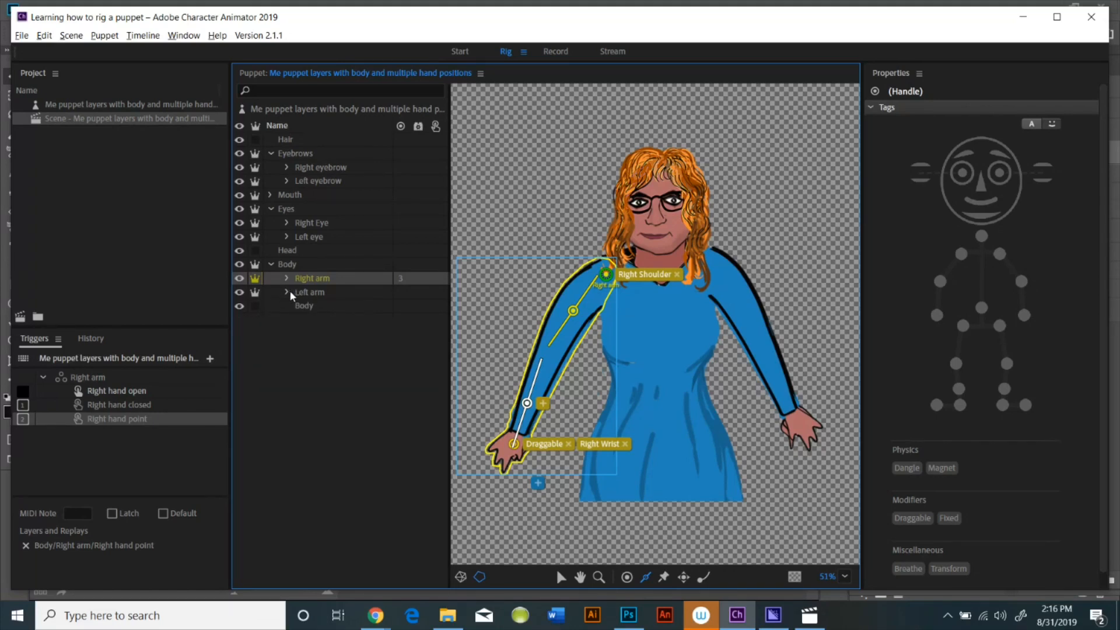
{"action": "left_click", "coordinate": [321, 292]}
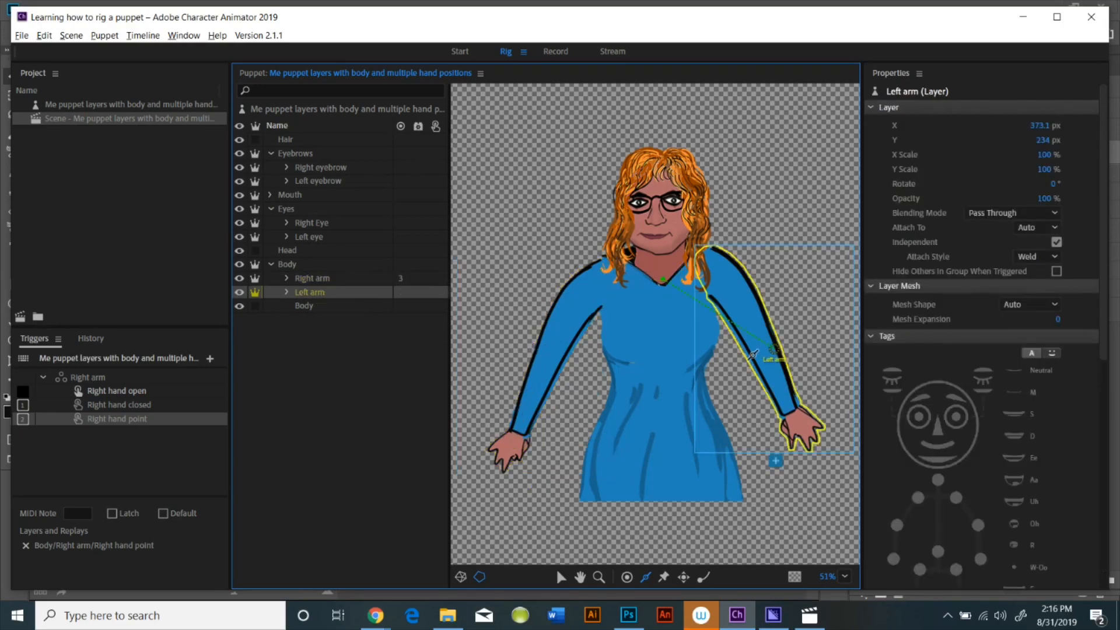
{"action": "left_click_drag", "start_coordinate": [779, 349], "coordinate": [711, 279]}
{"action": "left_click", "coordinate": [1000, 254]}
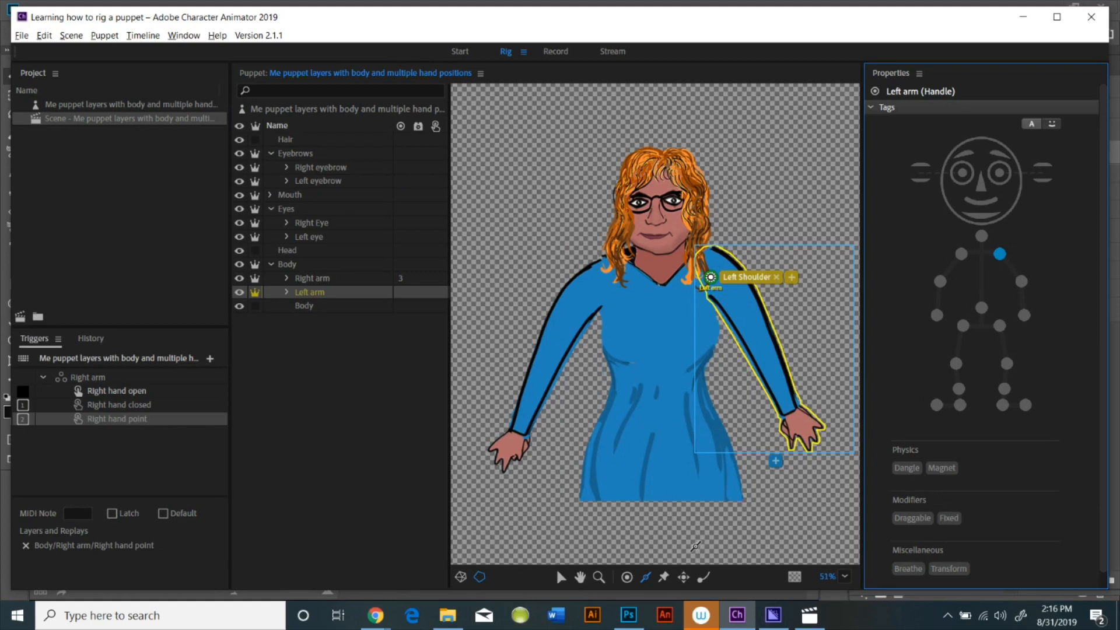
Add a draggable handle on the left hand tagged Left Wrist, and draw sticks along the left arm
{"action": "left_click", "coordinate": [684, 580]}
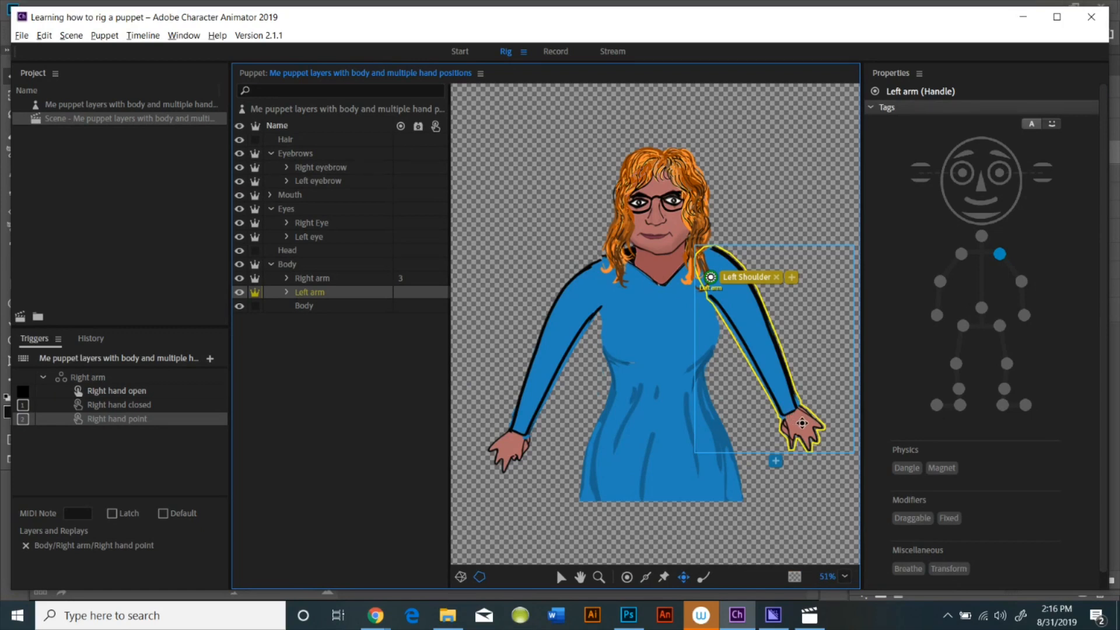
{"action": "left_click", "coordinate": [803, 424]}
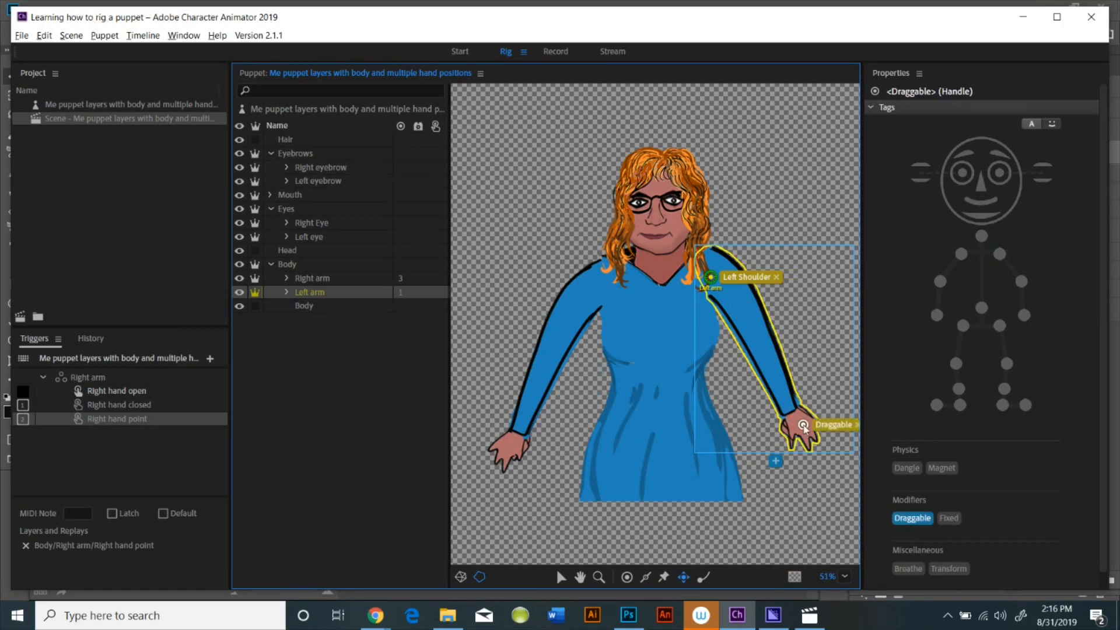
{"action": "left_click", "coordinate": [1024, 315]}
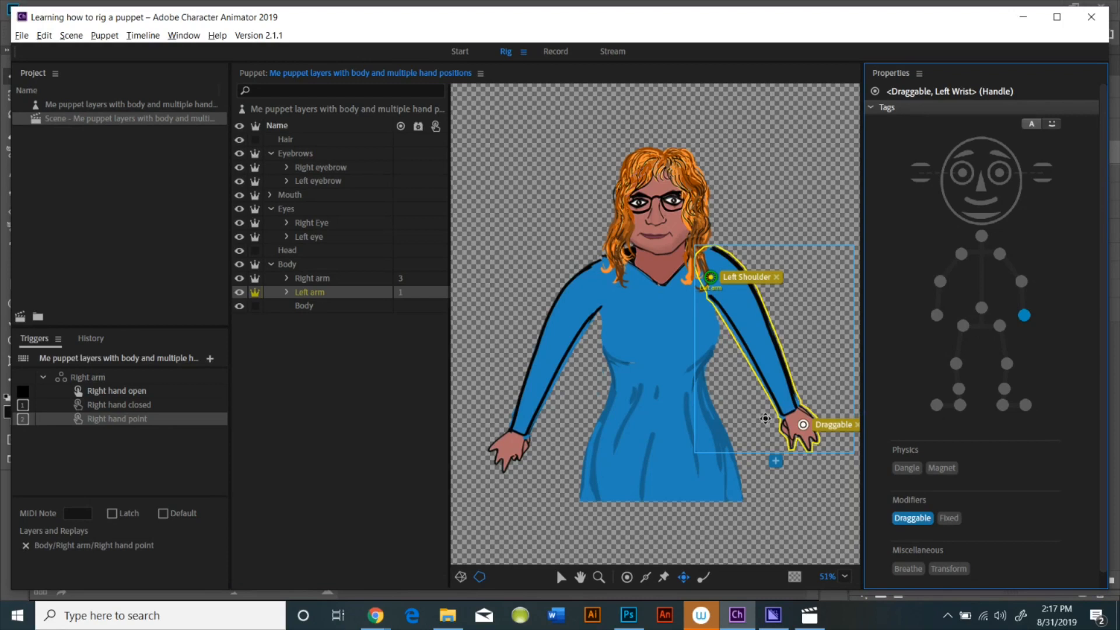
{"action": "left_click", "coordinate": [644, 579]}
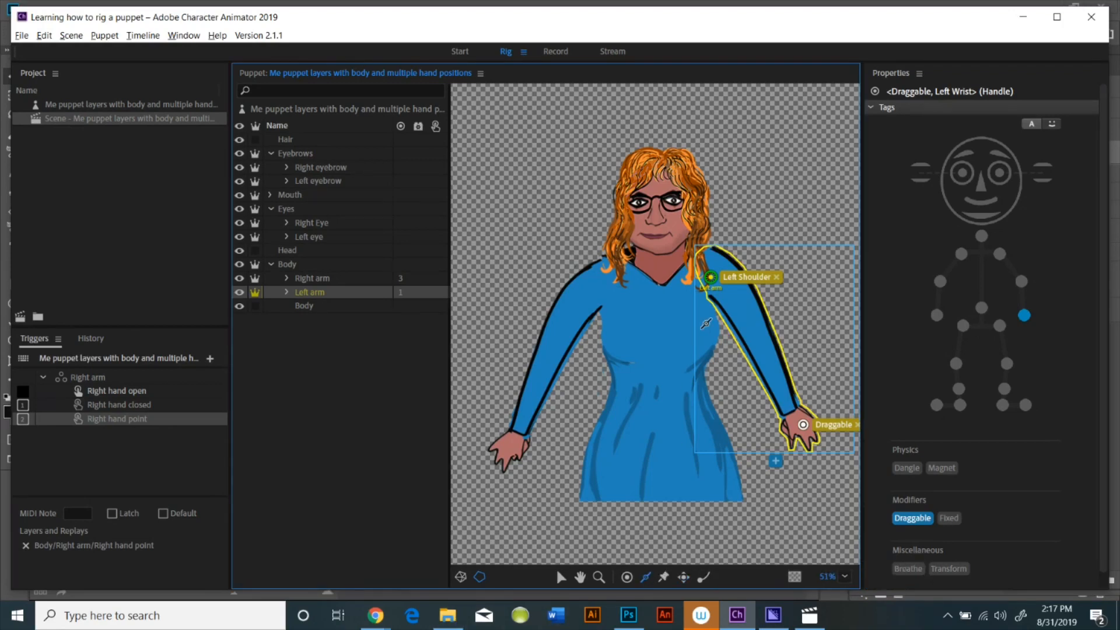
{"action": "left_click_drag", "start_coordinate": [716, 280], "coordinate": [798, 415]}
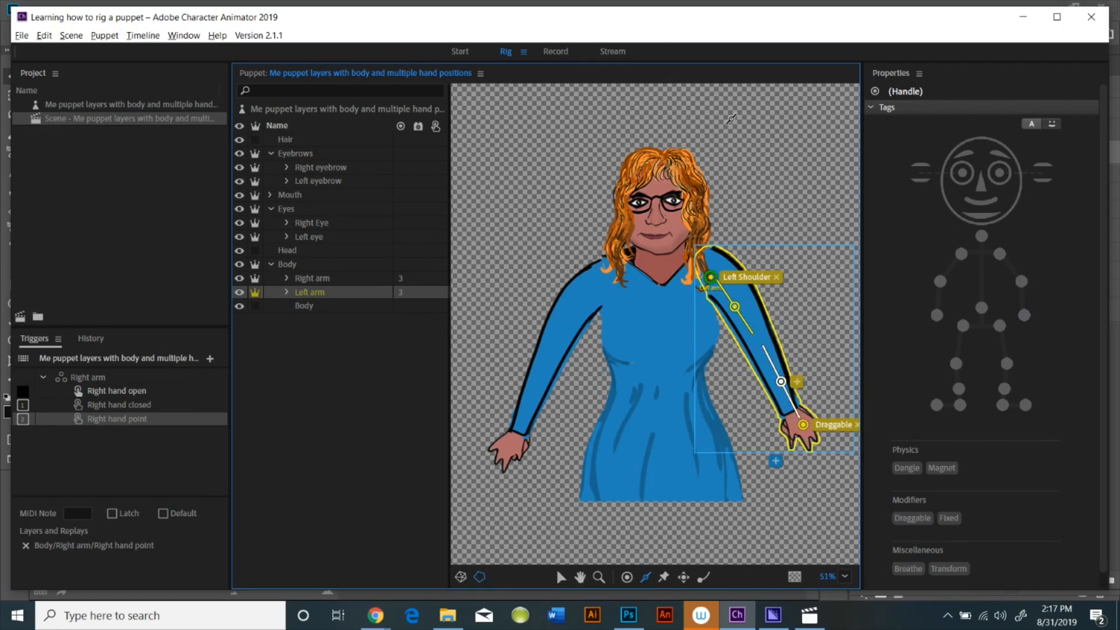
Create a swap-set trigger from the Left arm group, assigning key 3 to Left hand closed and 4 to Left hand point
{"action": "left_click", "coordinate": [556, 52]}
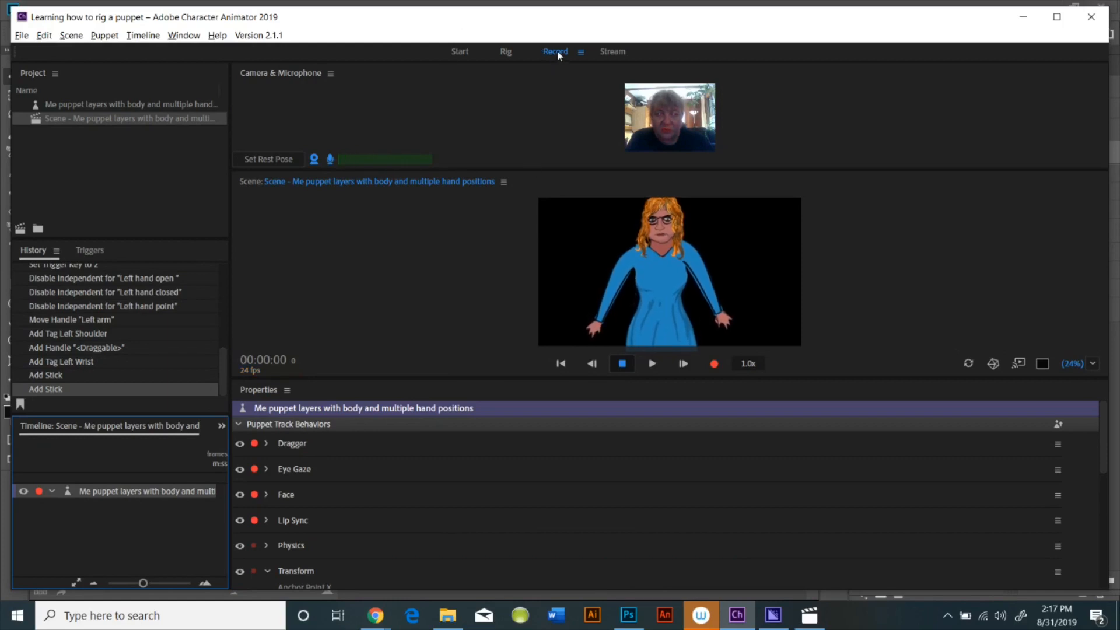
{"action": "left_click", "coordinate": [507, 52]}
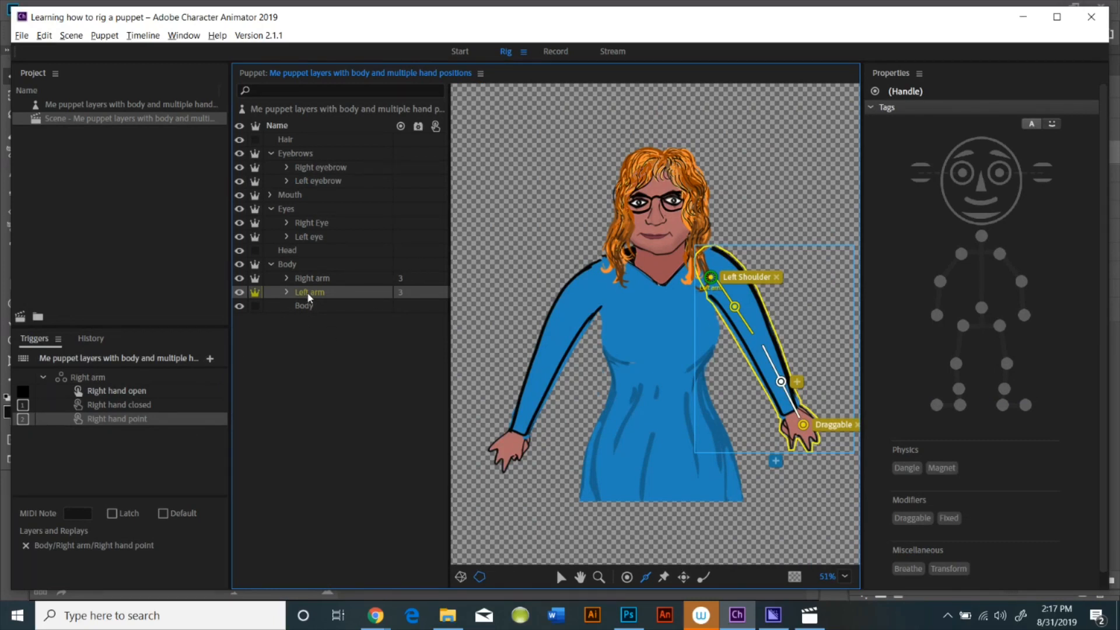
{"action": "left_click_drag", "start_coordinate": [309, 294], "coordinate": [115, 556]}
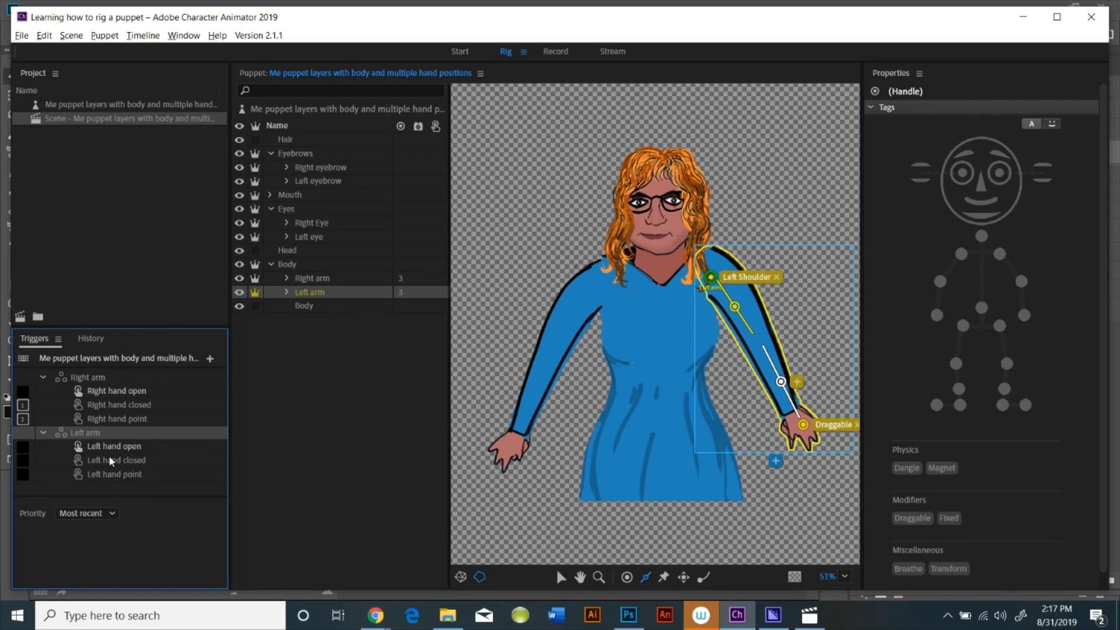
{"action": "left_click", "coordinate": [23, 460]}
{"action": "type", "text": "3"}
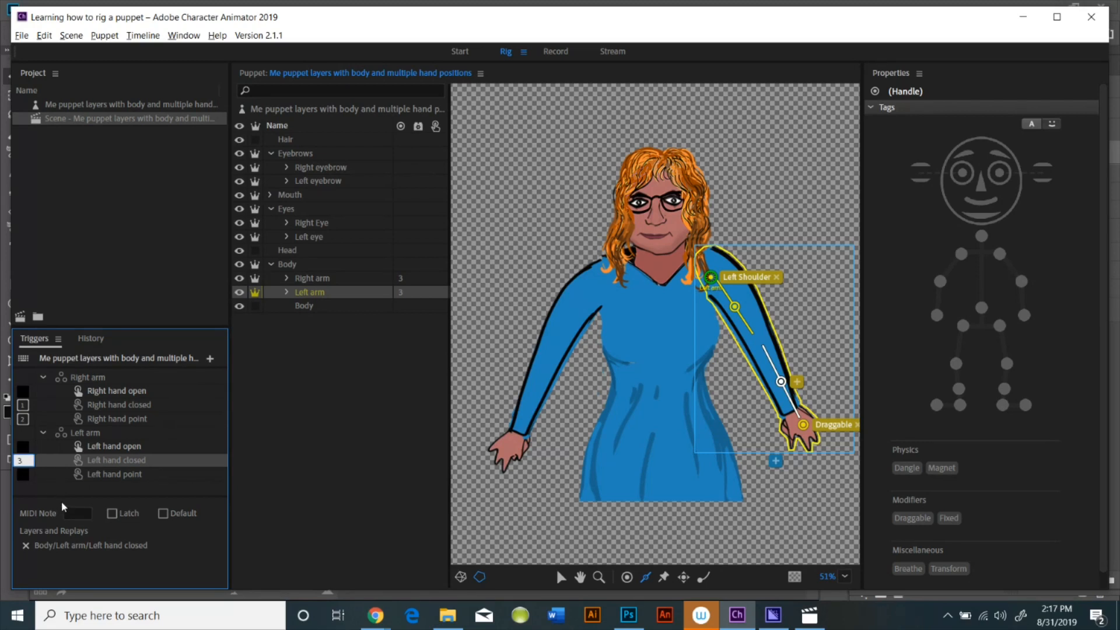
{"action": "left_click", "coordinate": [19, 476]}
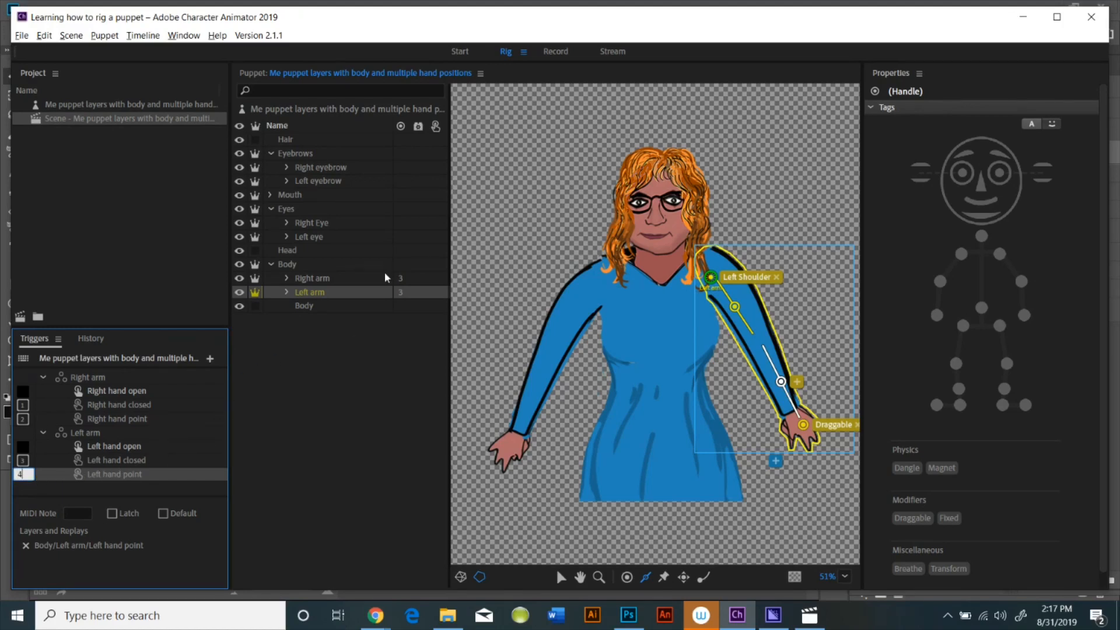
In Record mode, test dragging the left hand and triggering keys 3 and 4
{"action": "left_click", "coordinate": [556, 51]}
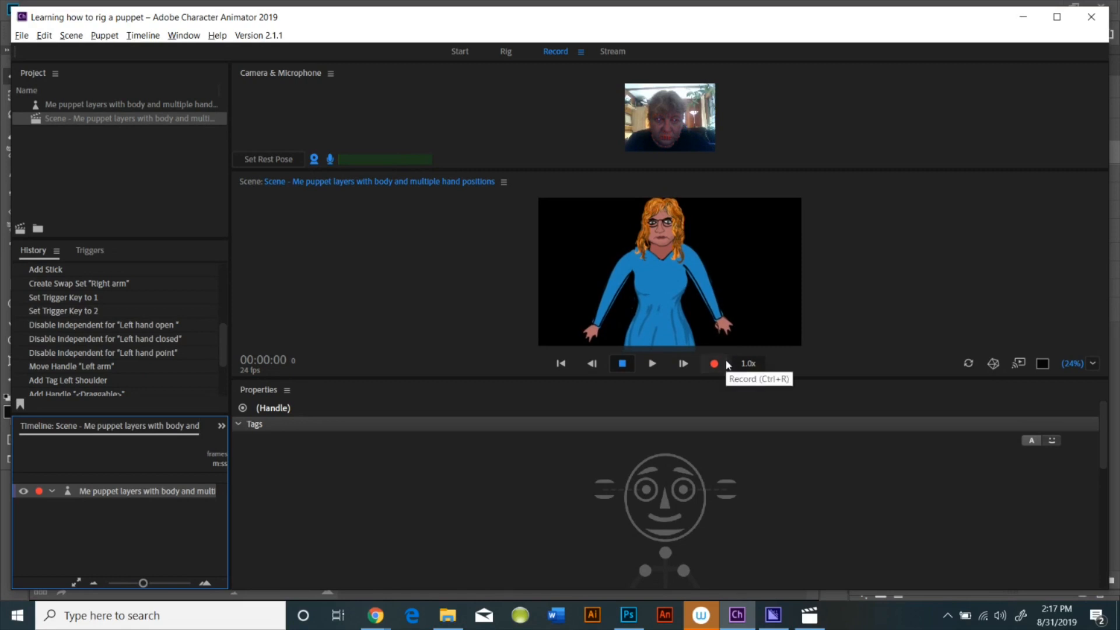
{"action": "left_click", "coordinate": [730, 330]}
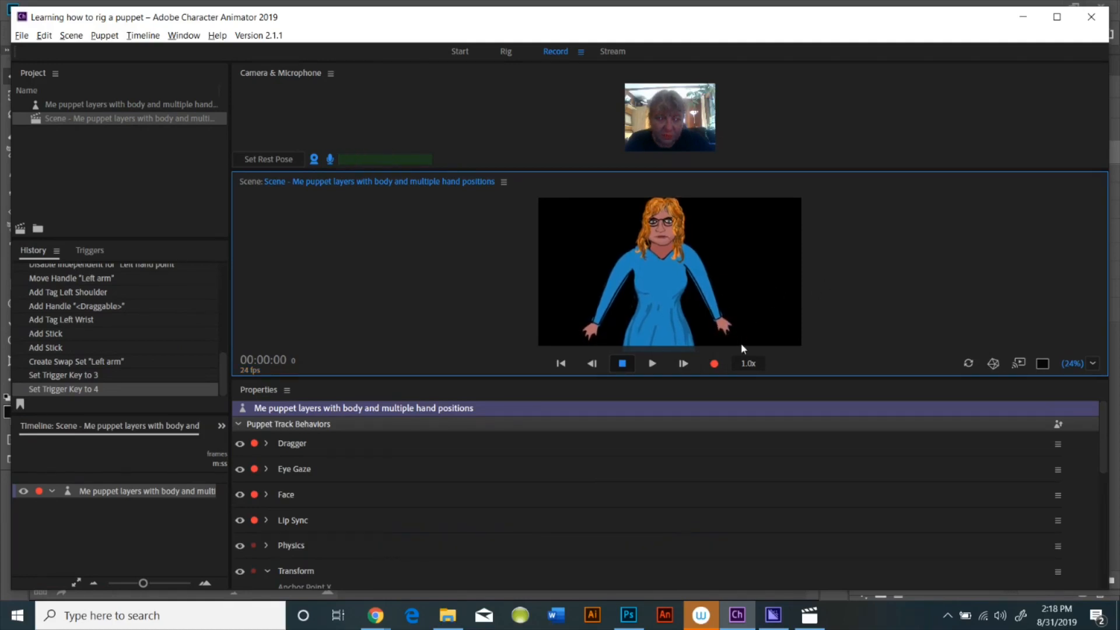
{"action": "left_click_drag", "start_coordinate": [729, 330], "coordinate": [723, 244]}
{"action": "key", "text": "3"}
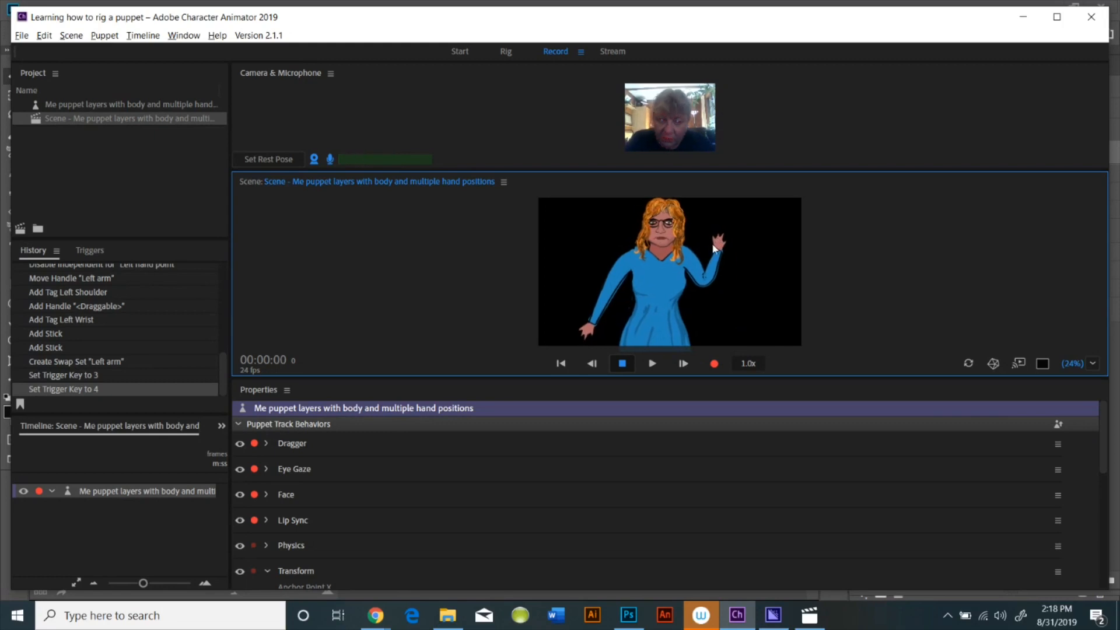
{"action": "key", "text": "4"}
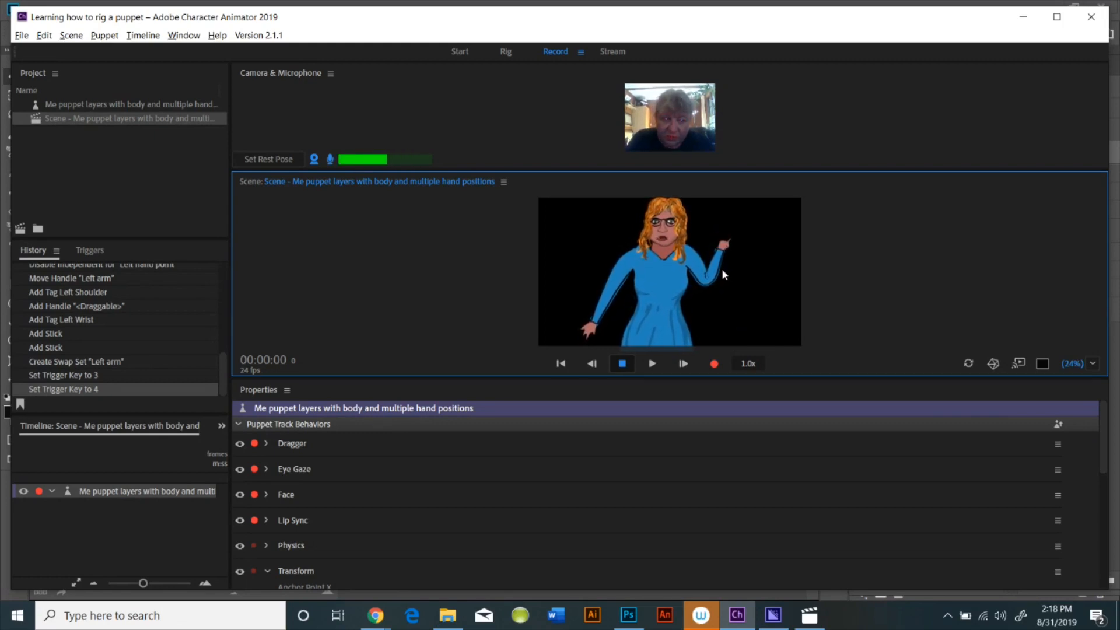
{"action": "left_click_drag", "start_coordinate": [734, 290], "coordinate": [667, 282]}
{"action": "key", "text": "3"}
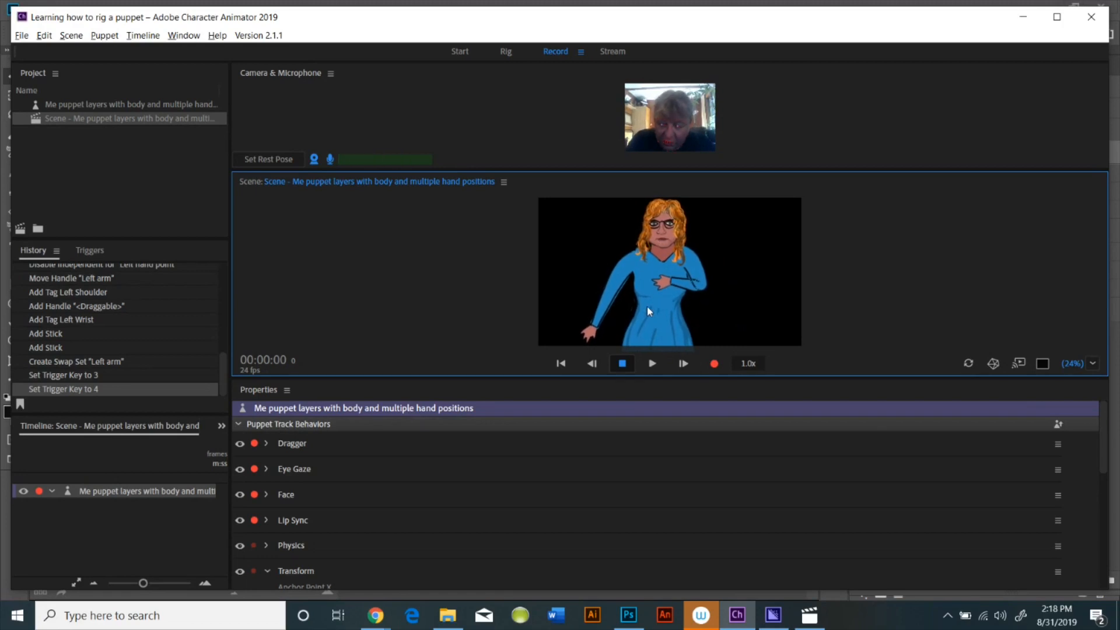
Trigger the Left hand point swap once more with key 4
{"action": "key", "text": "4"}
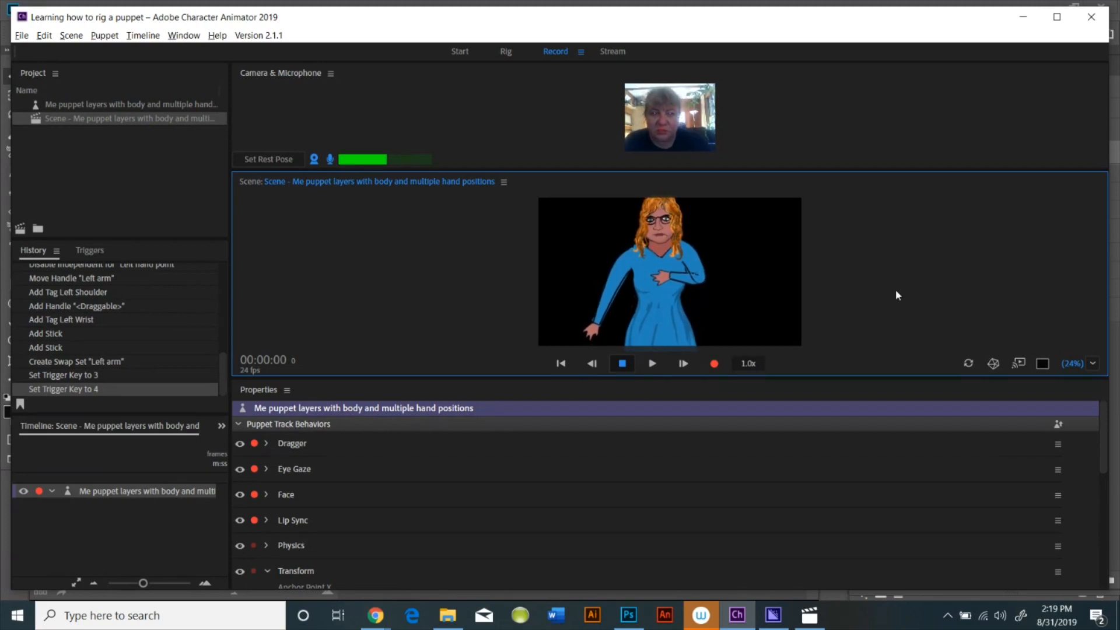
Back in Rig mode, import the sky image from the Downloads folder into the project
{"action": "left_click", "coordinate": [512, 54]}
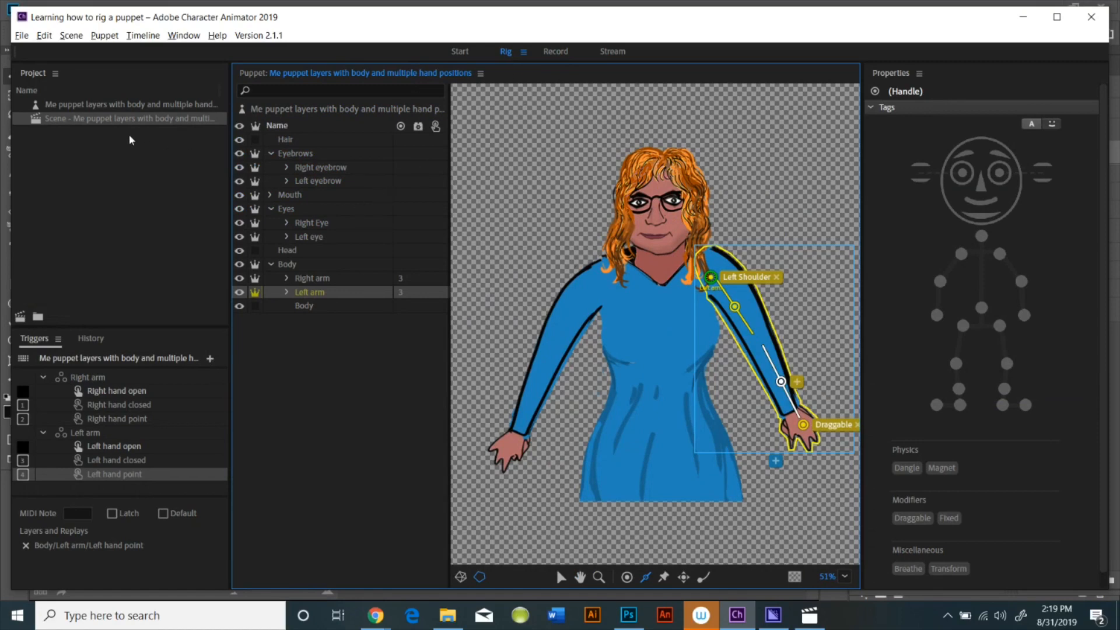
{"action": "double_click", "coordinate": [74, 181]}
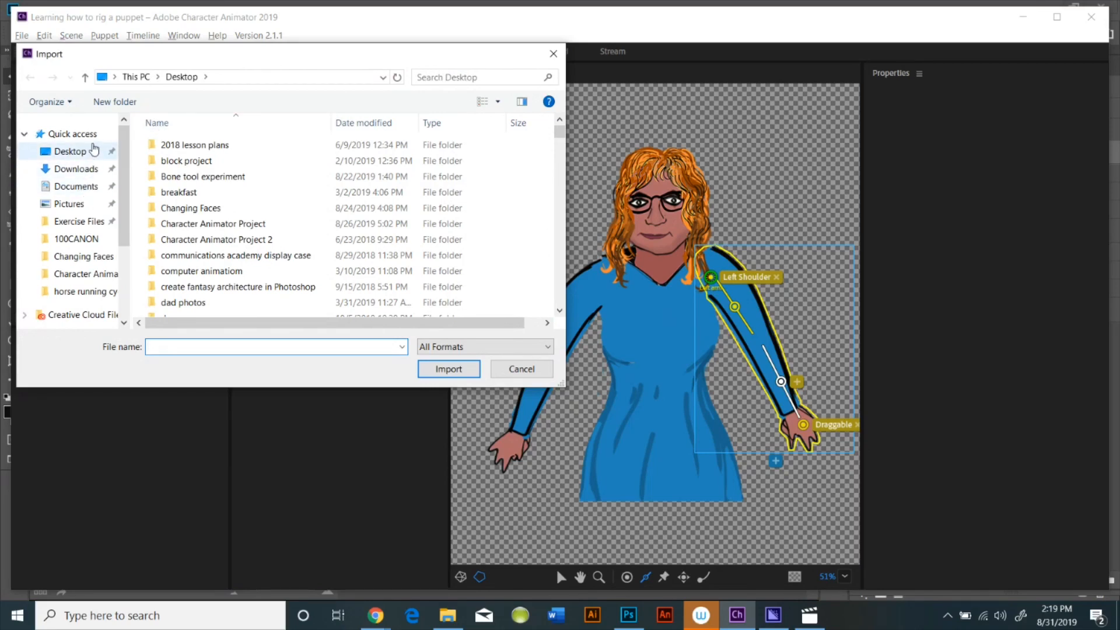
{"action": "left_click", "coordinate": [97, 174]}
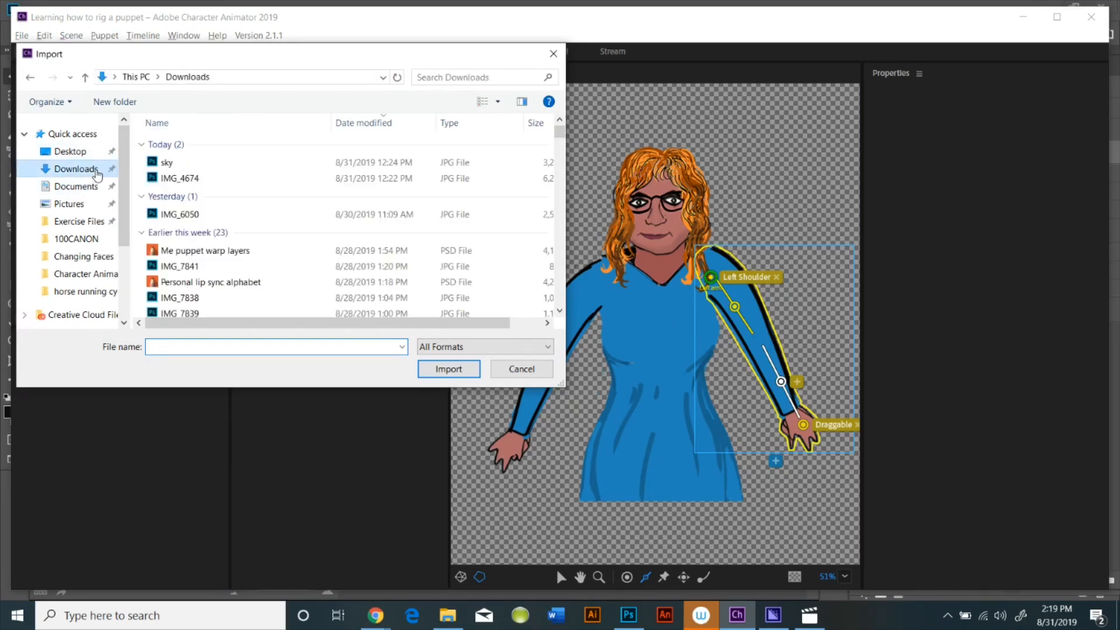
{"action": "left_click", "coordinate": [154, 165]}
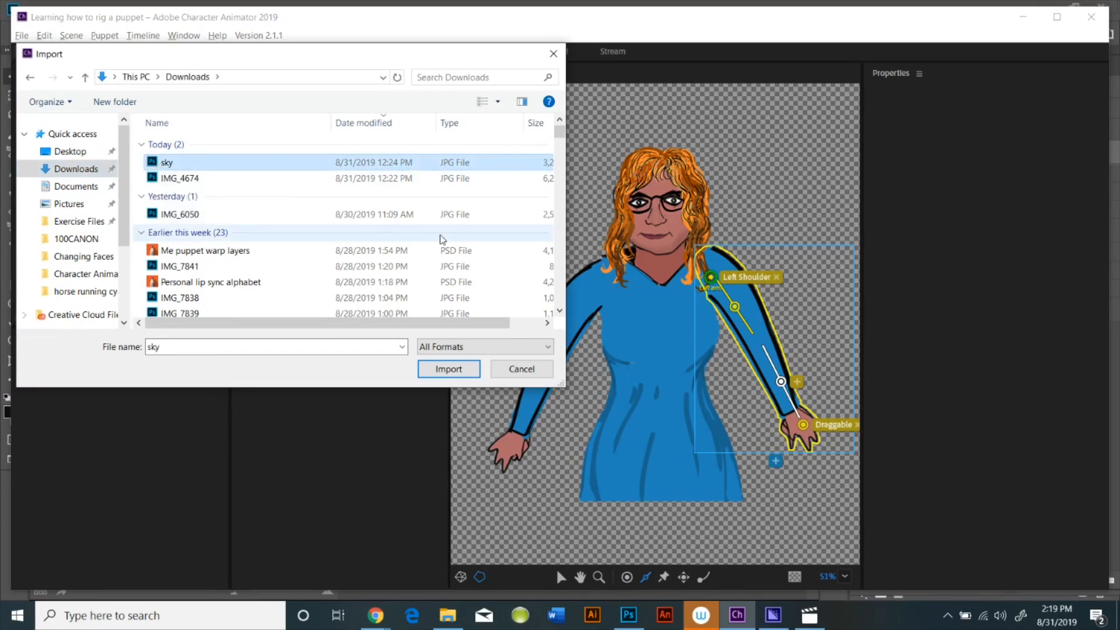
{"action": "left_click", "coordinate": [445, 370]}
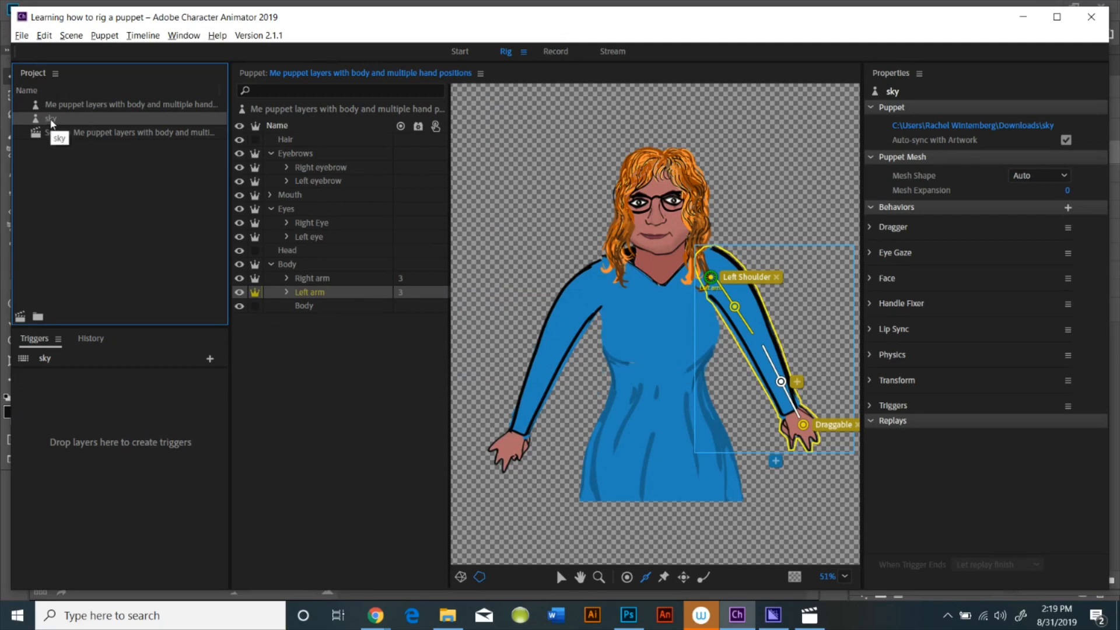
Add the sky puppet into the puppet's layer list, making sky.jpg independent and the sky group not independent
{"action": "left_click_drag", "start_coordinate": [62, 115], "coordinate": [306, 327]}
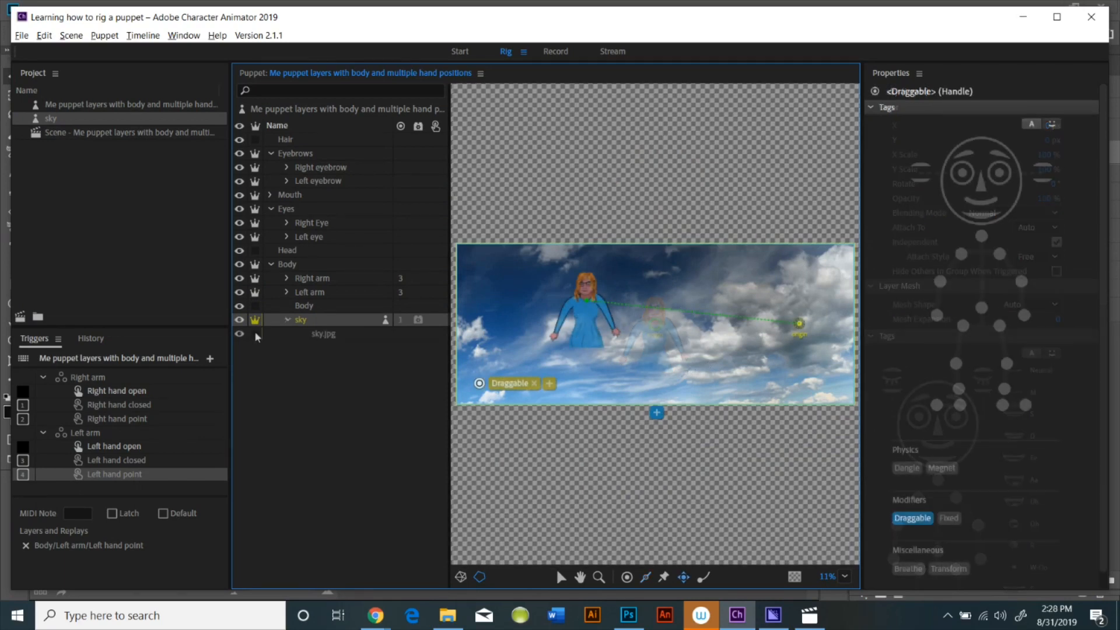
{"action": "left_click", "coordinate": [255, 334]}
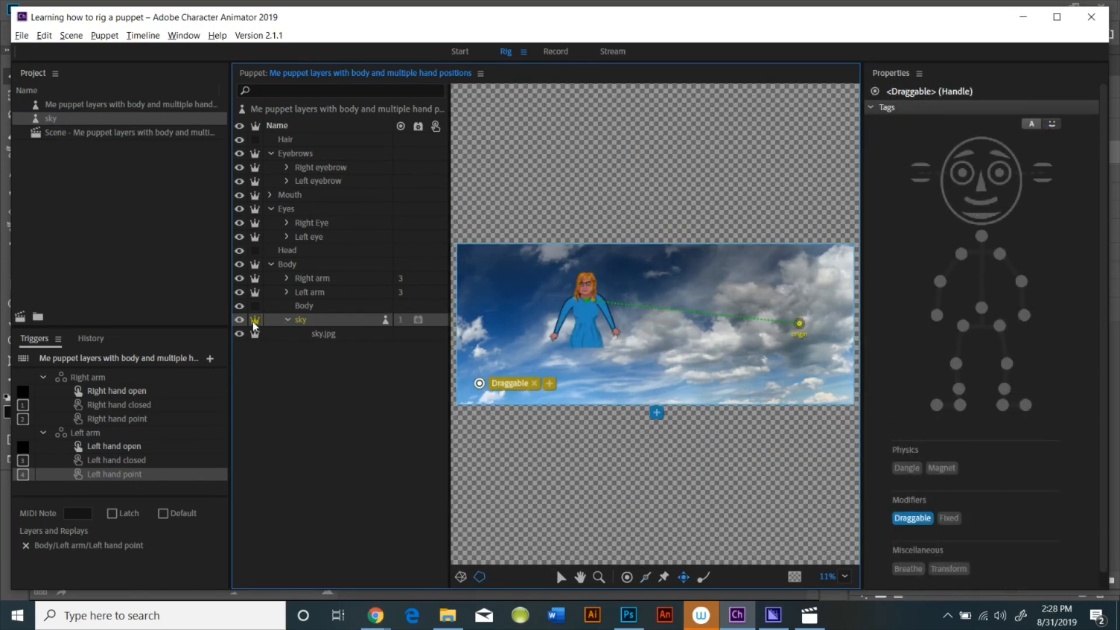
{"action": "left_click", "coordinate": [255, 322]}
{"action": "left_click", "coordinate": [255, 321]}
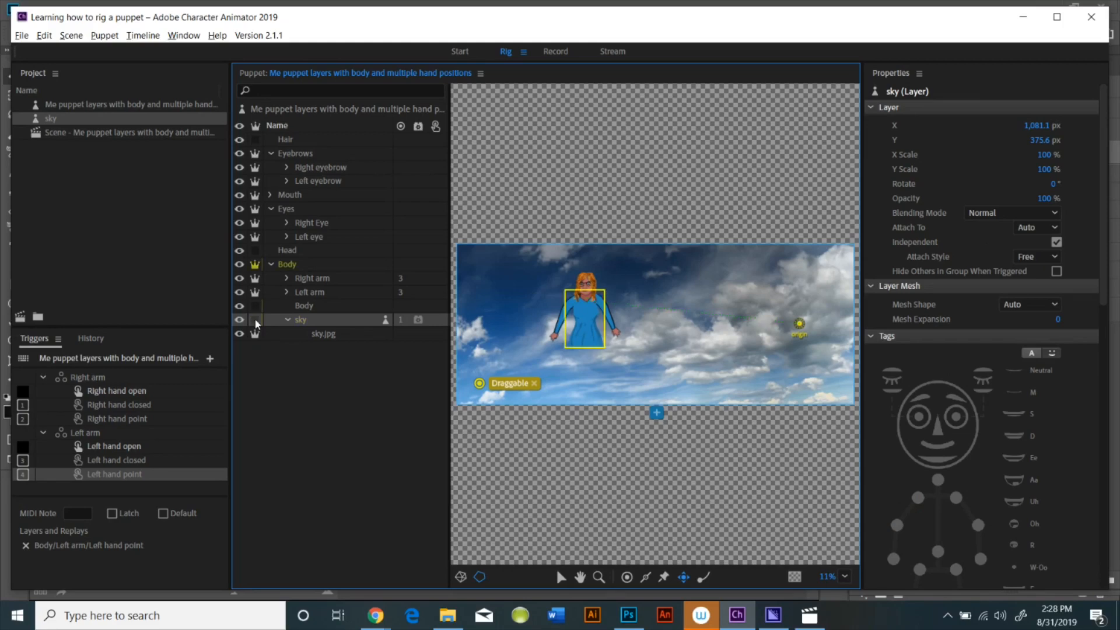
Remove all behaviors from the sky group
{"action": "left_click", "coordinate": [401, 337]}
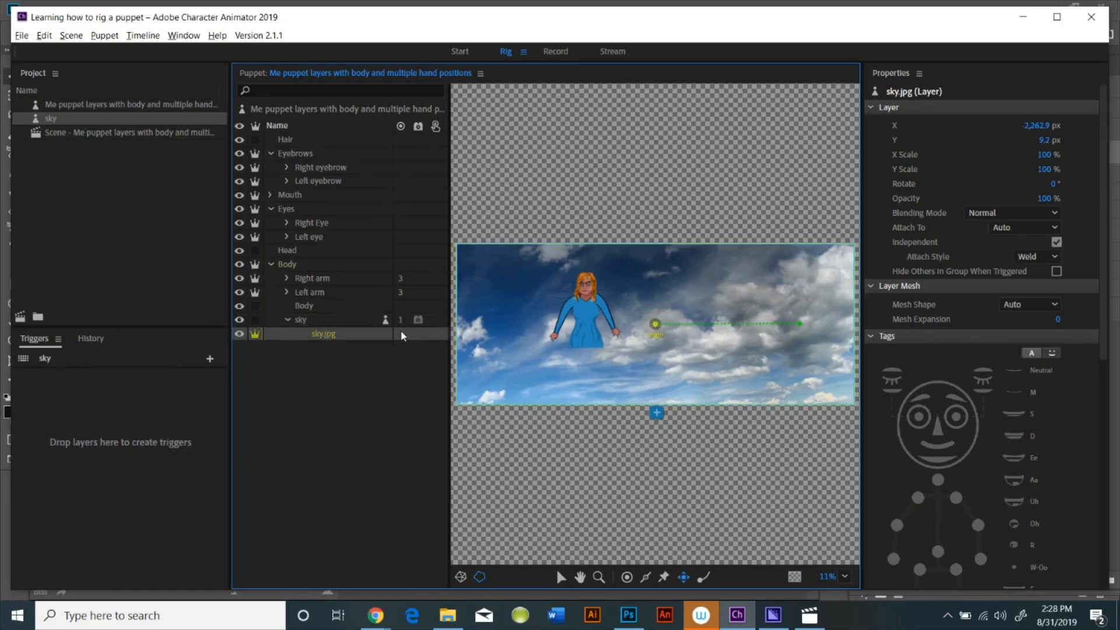
{"action": "left_click", "coordinate": [418, 320]}
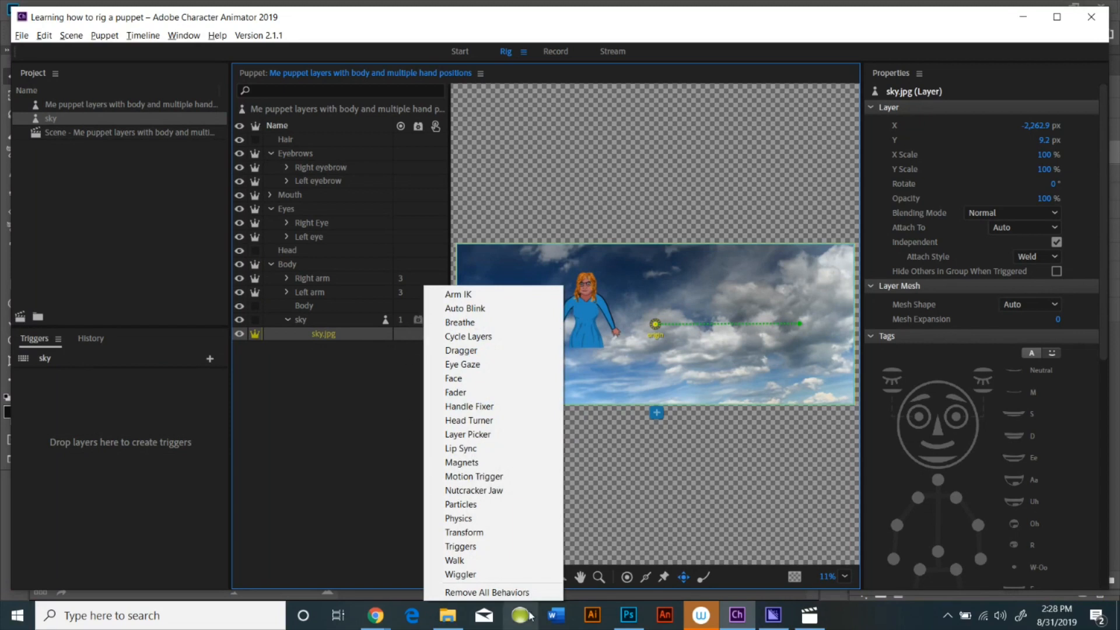
{"action": "left_click", "coordinate": [528, 593]}
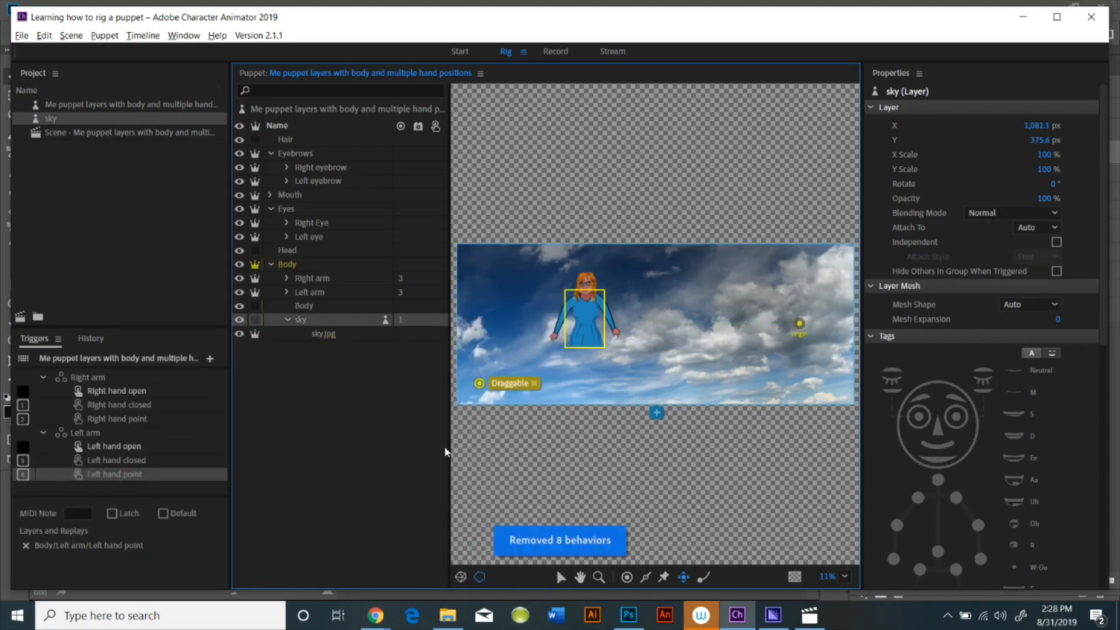
Select the sky.jpg layer and move its origin handle across to the right side of the sky image
{"action": "left_click", "coordinate": [409, 337]}
{"action": "left_click", "coordinate": [410, 342]}
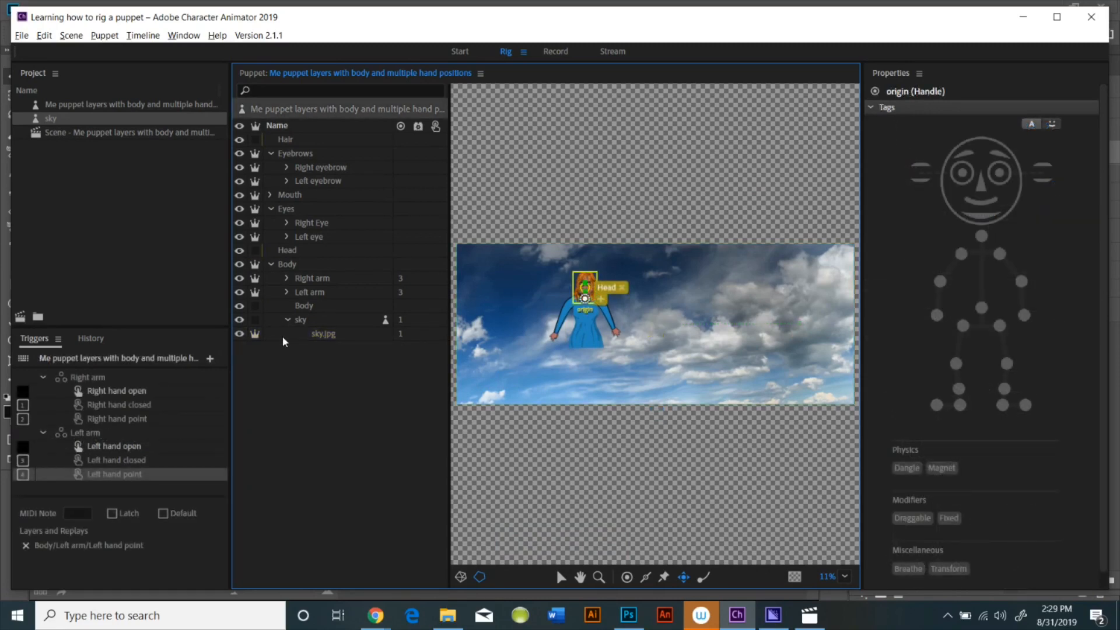
{"action": "left_click", "coordinate": [329, 338]}
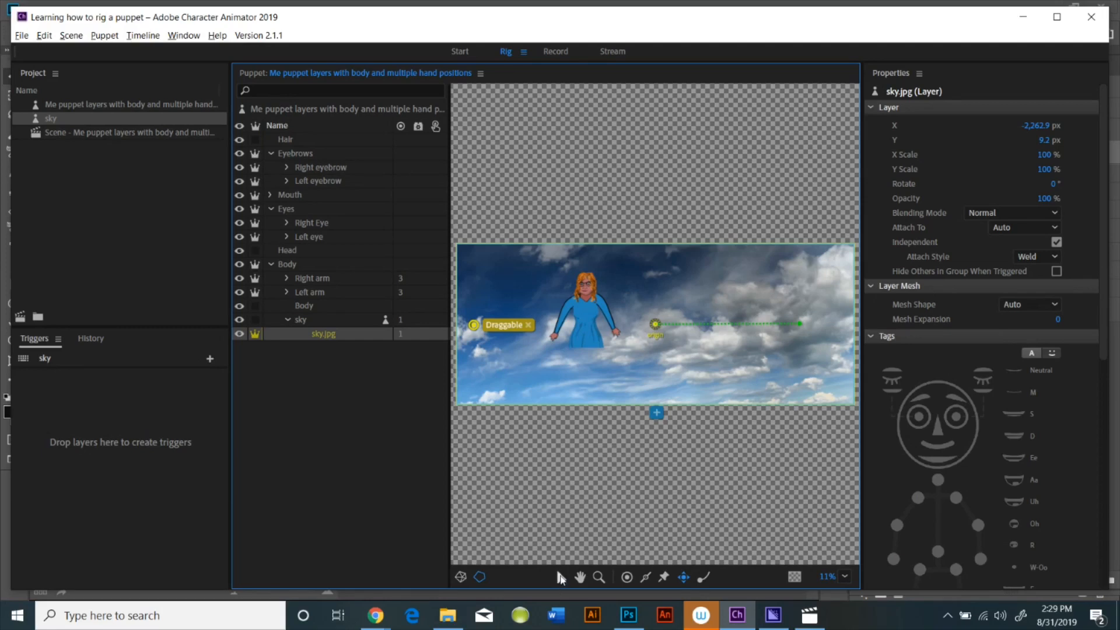
{"action": "left_click_drag", "start_coordinate": [657, 328], "coordinate": [798, 328]}
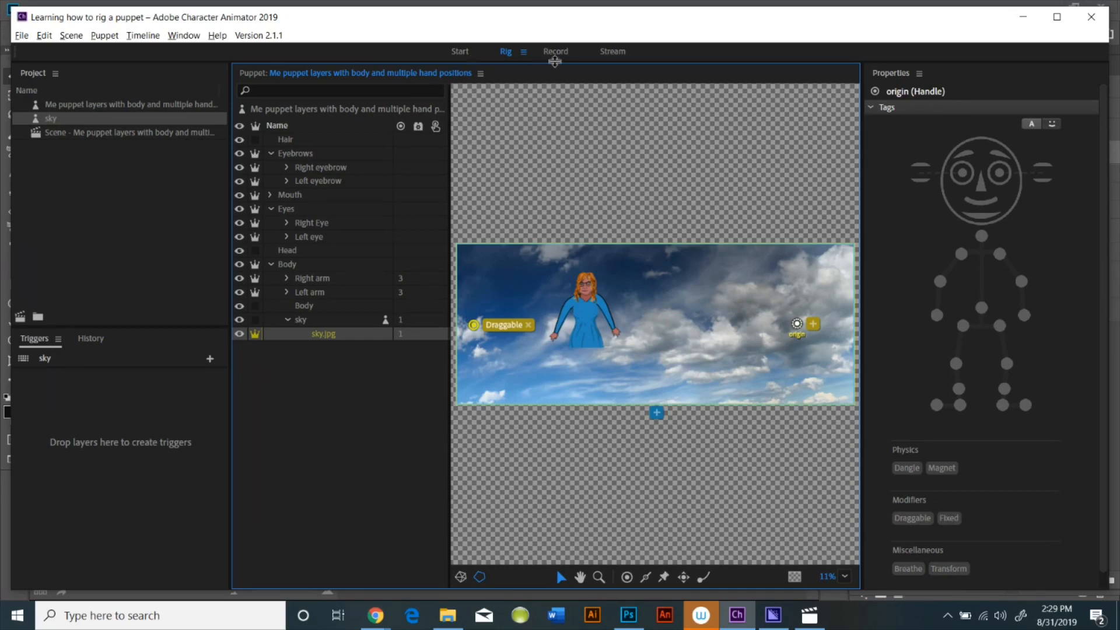
In Record mode, test dragging the sky background behind the puppet in the scene
{"action": "left_click", "coordinate": [556, 51]}
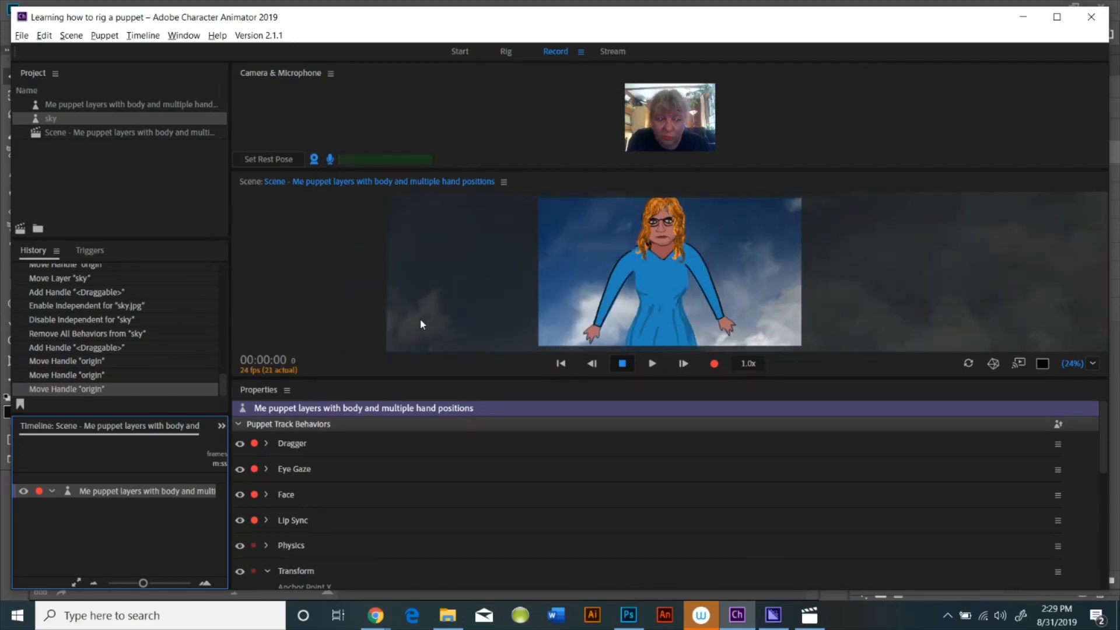
{"action": "left_click", "coordinate": [435, 297]}
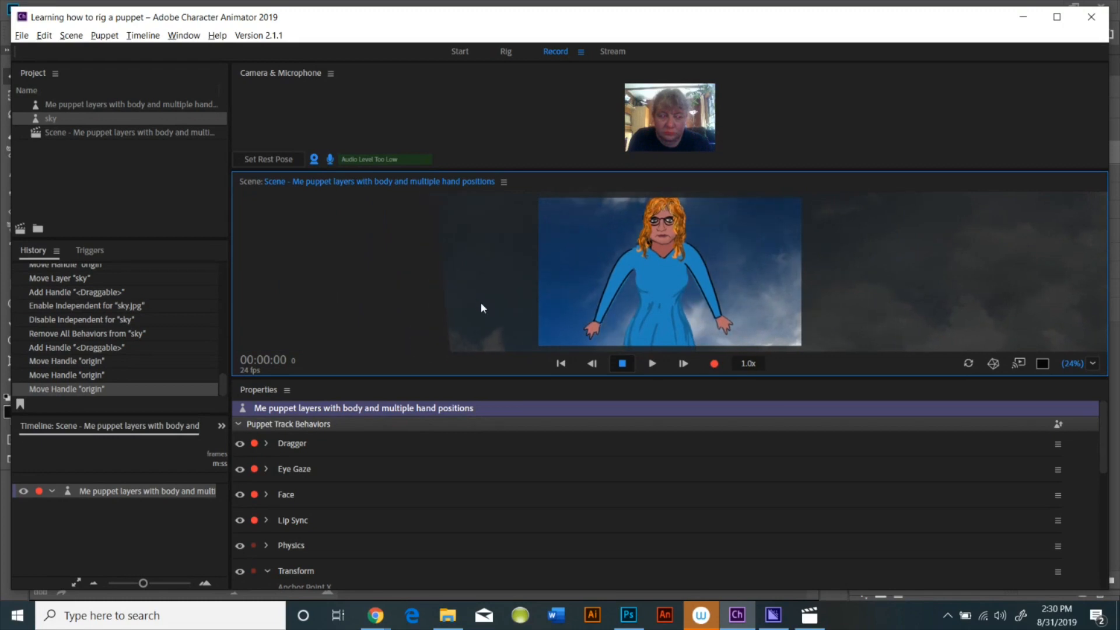
{"action": "left_click_drag", "start_coordinate": [493, 304], "coordinate": [322, 290]}
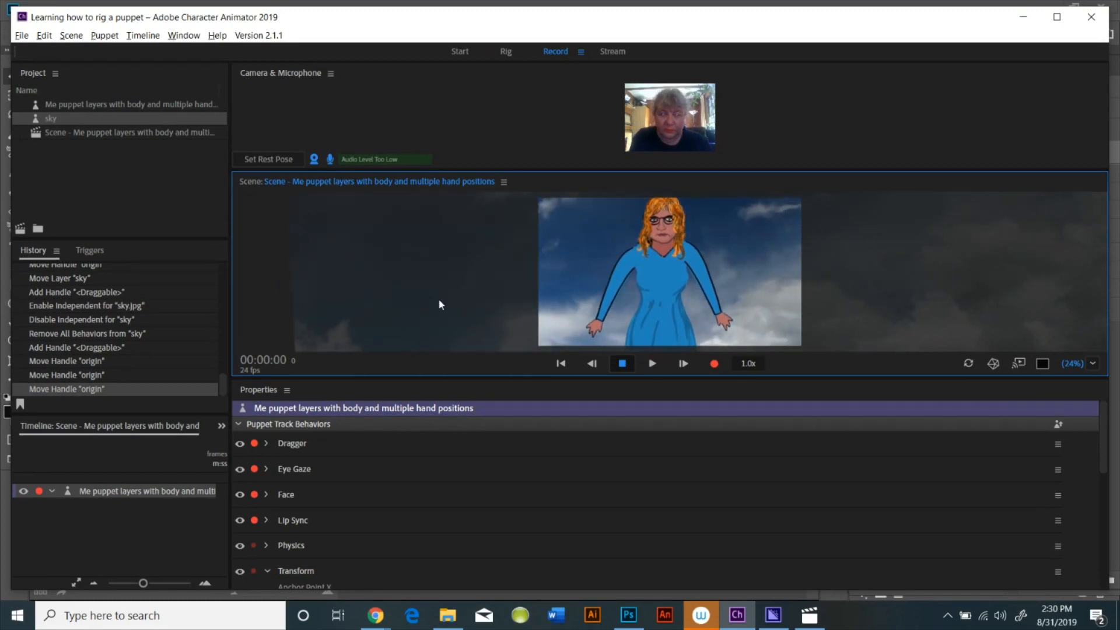
{"action": "left_click_drag", "start_coordinate": [439, 301], "coordinate": [396, 310]}
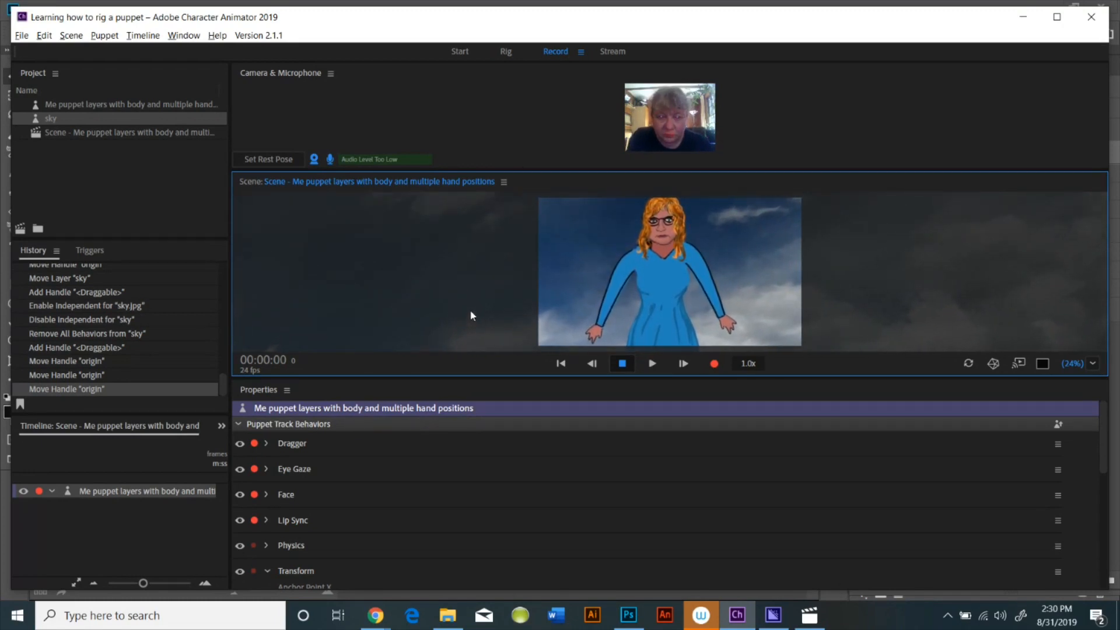